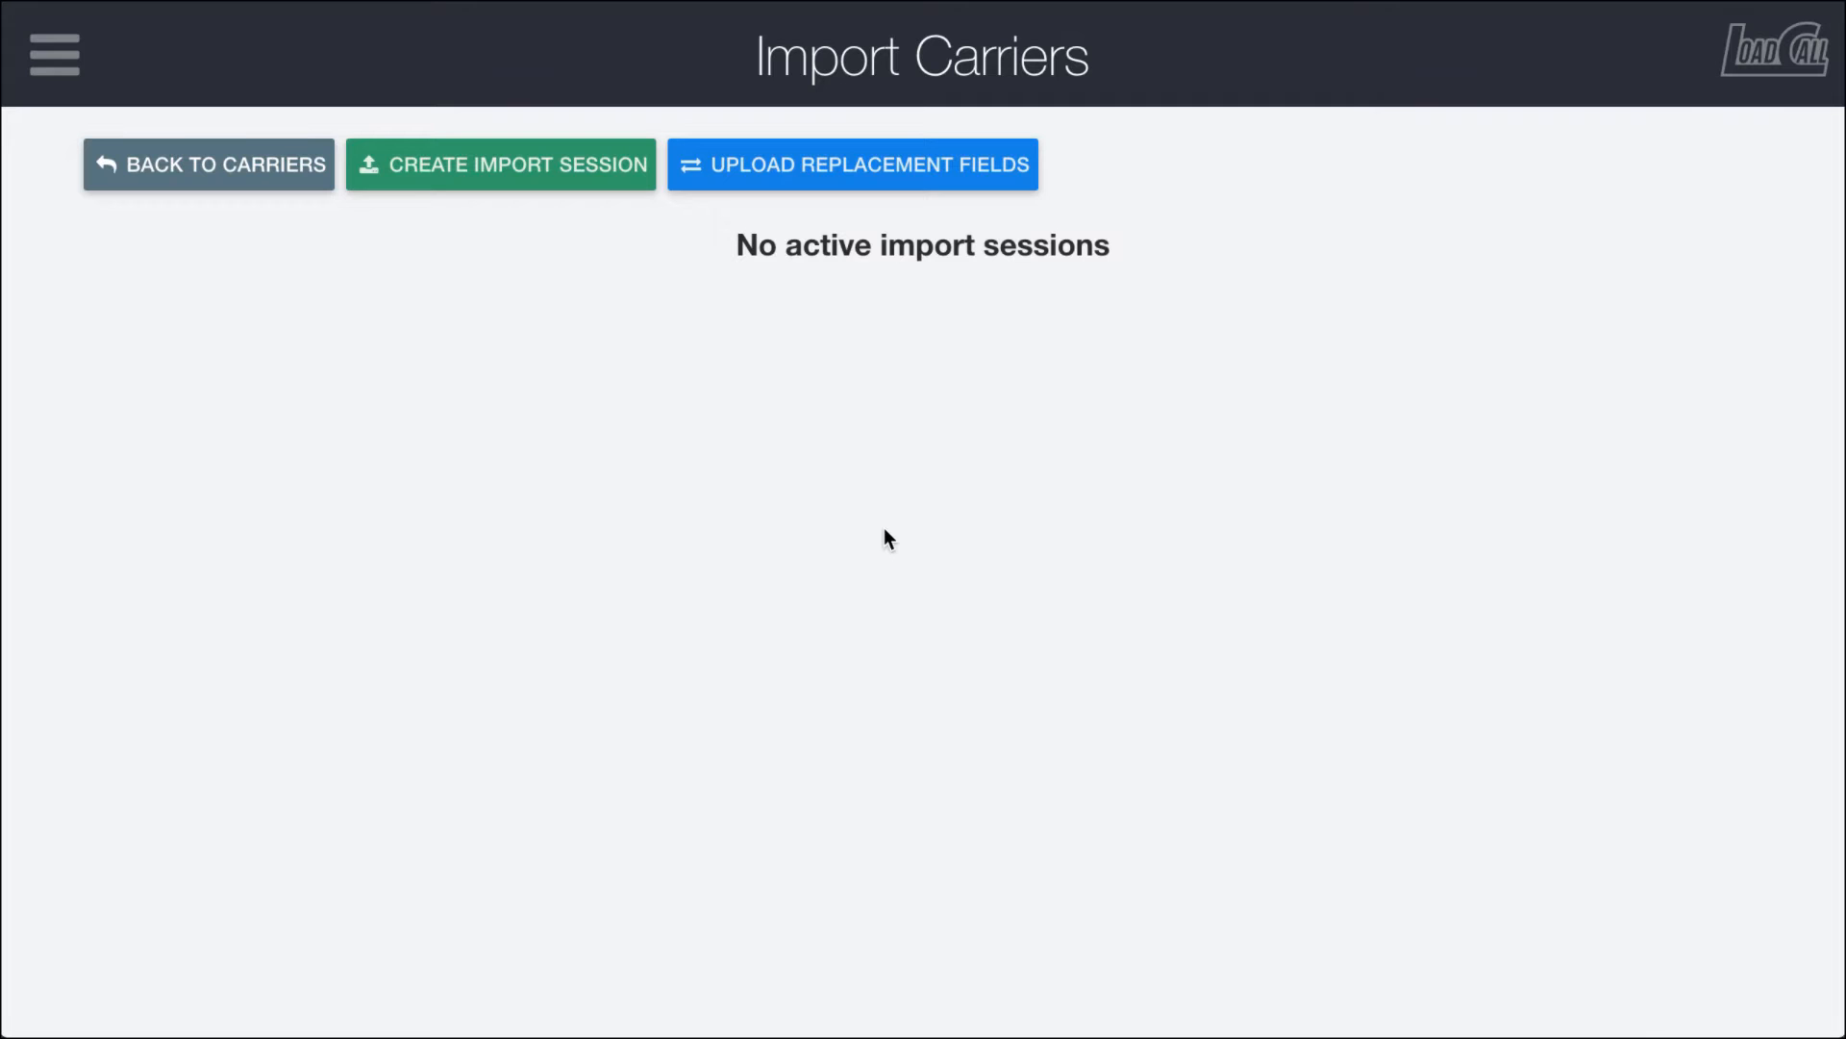
Step: Create an import session named "Import - 08 Jan 2021 01:03 PM"
left_click(498, 181)
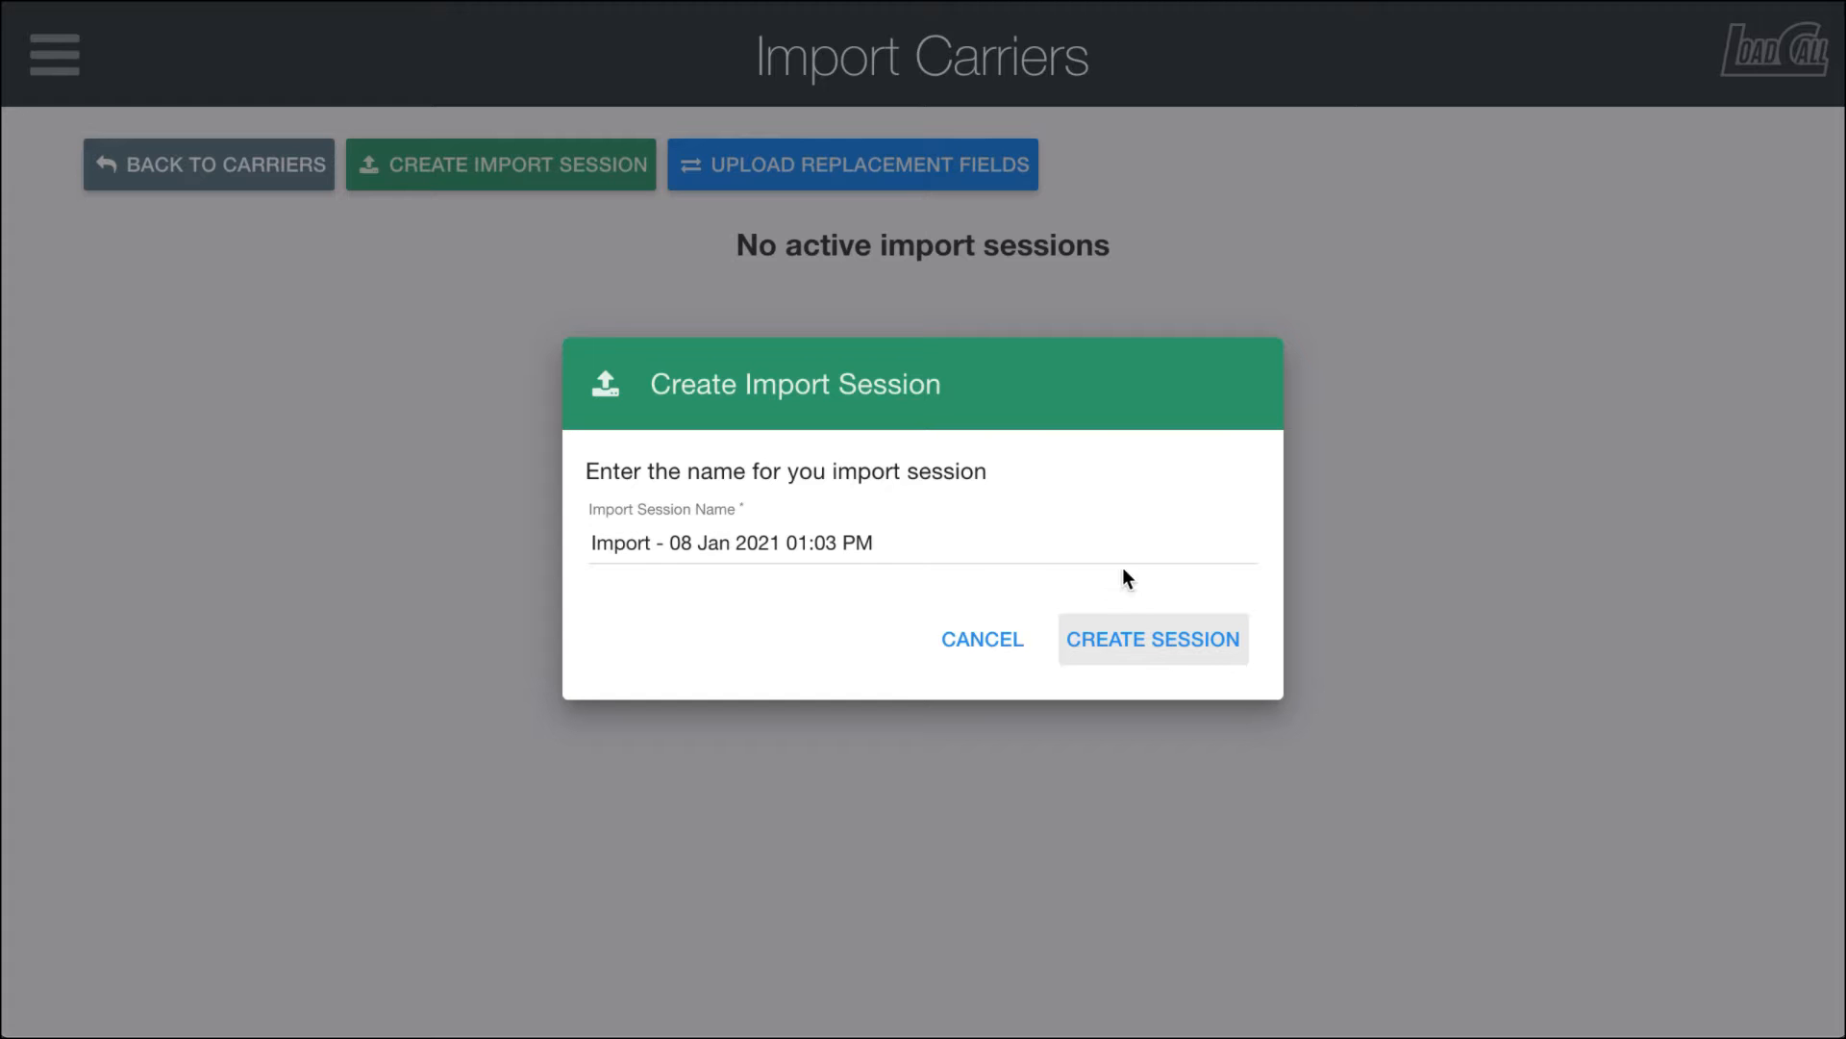
left_click(1130, 651)
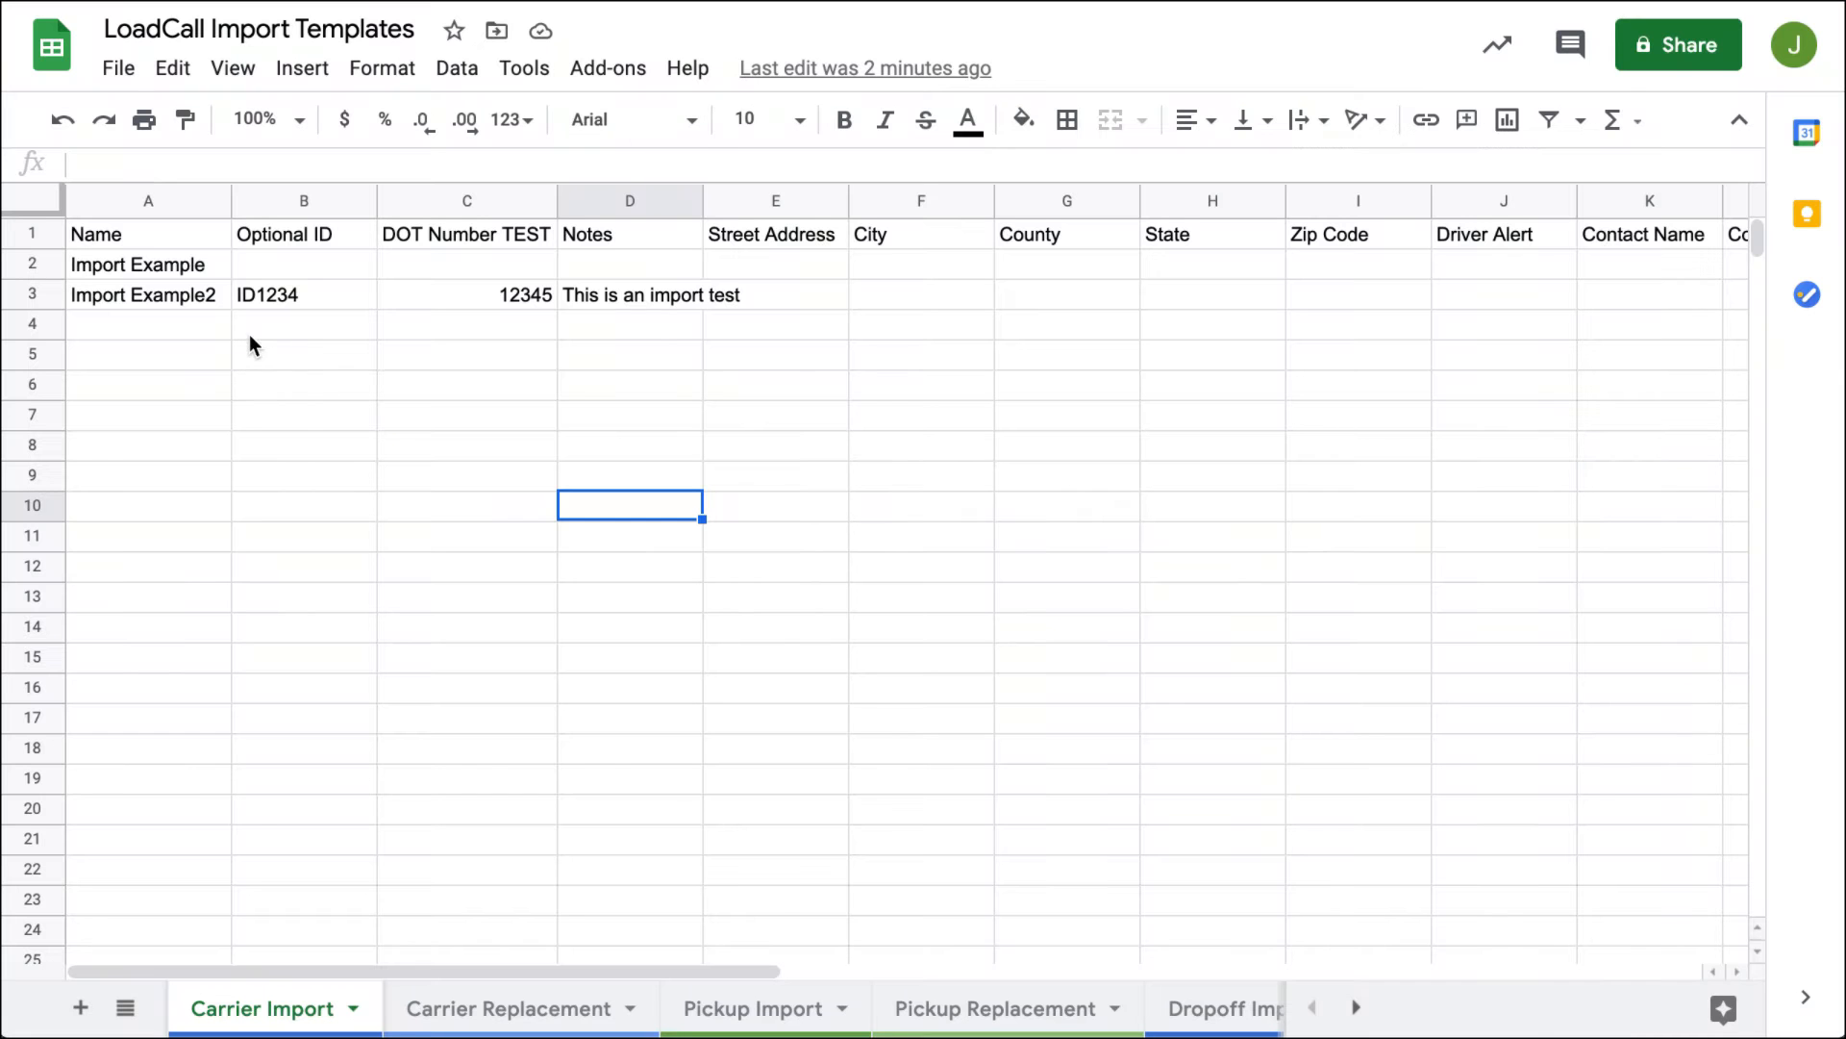
left_click(252, 337)
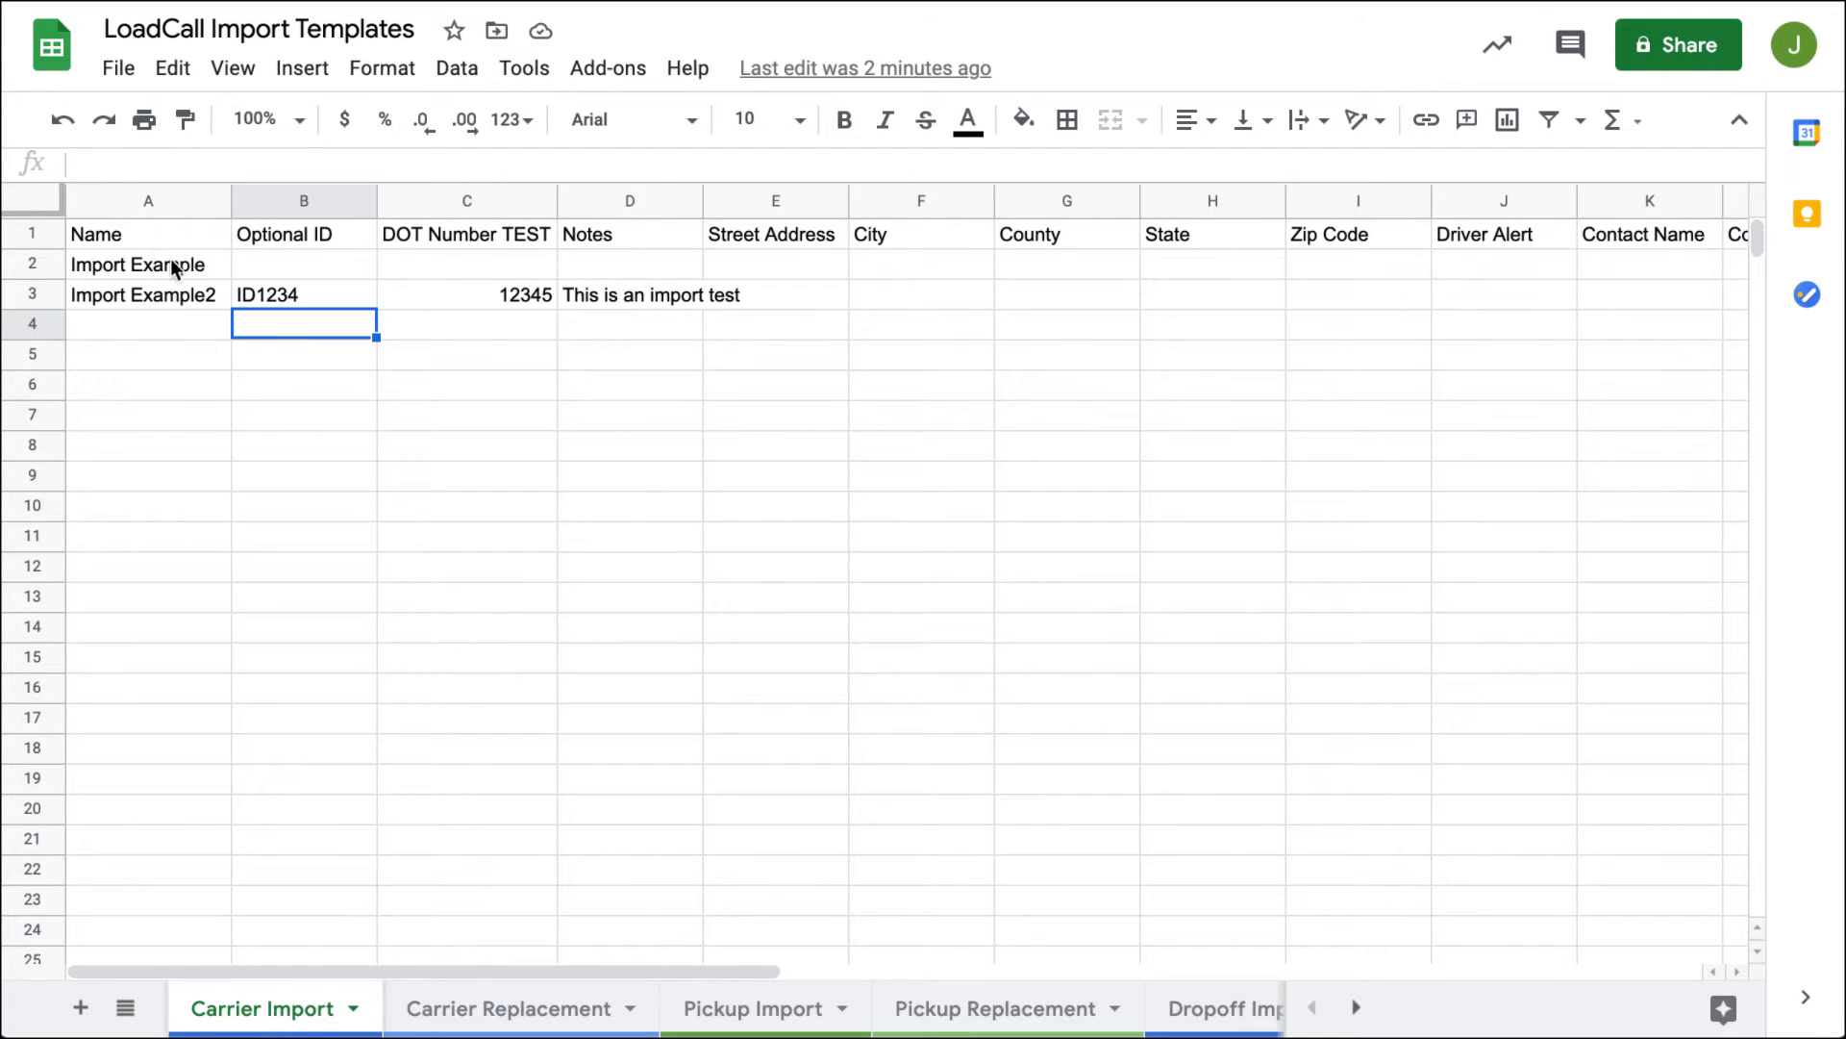
left_click(145, 200)
left_click(350, 202)
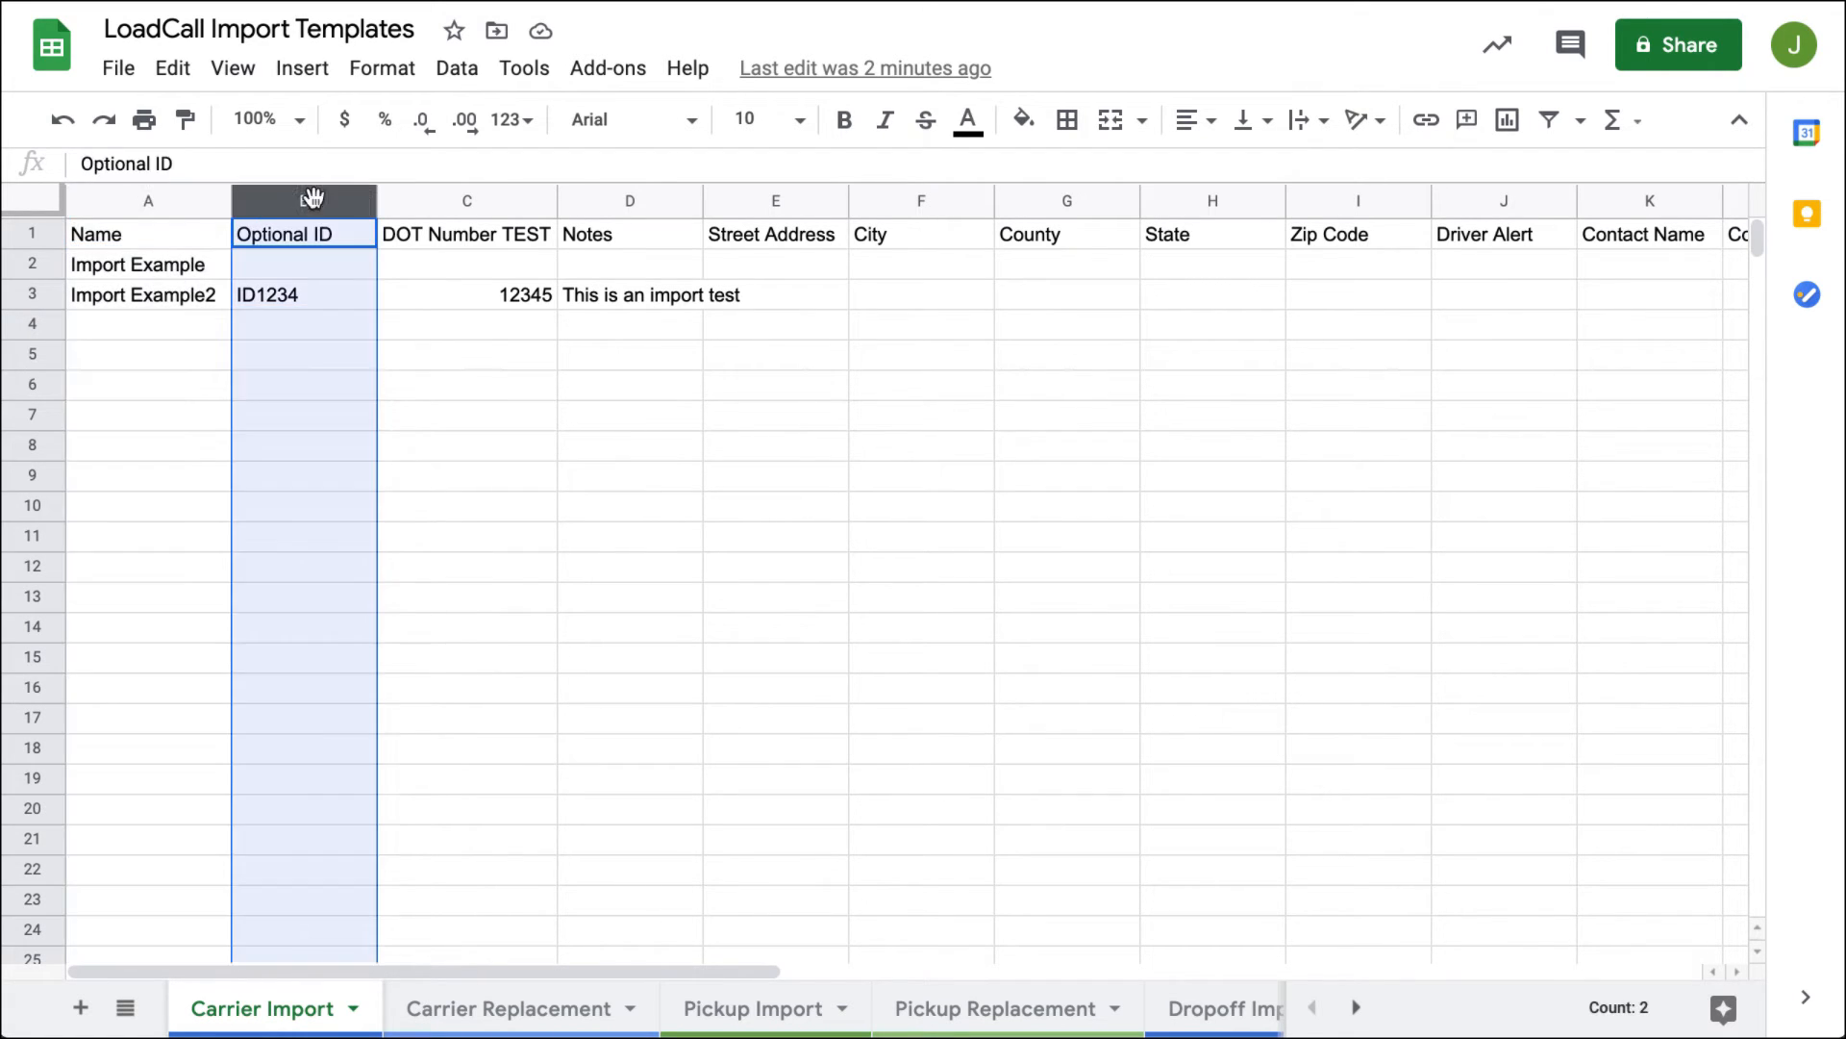
left_click(458, 199)
left_click(431, 327)
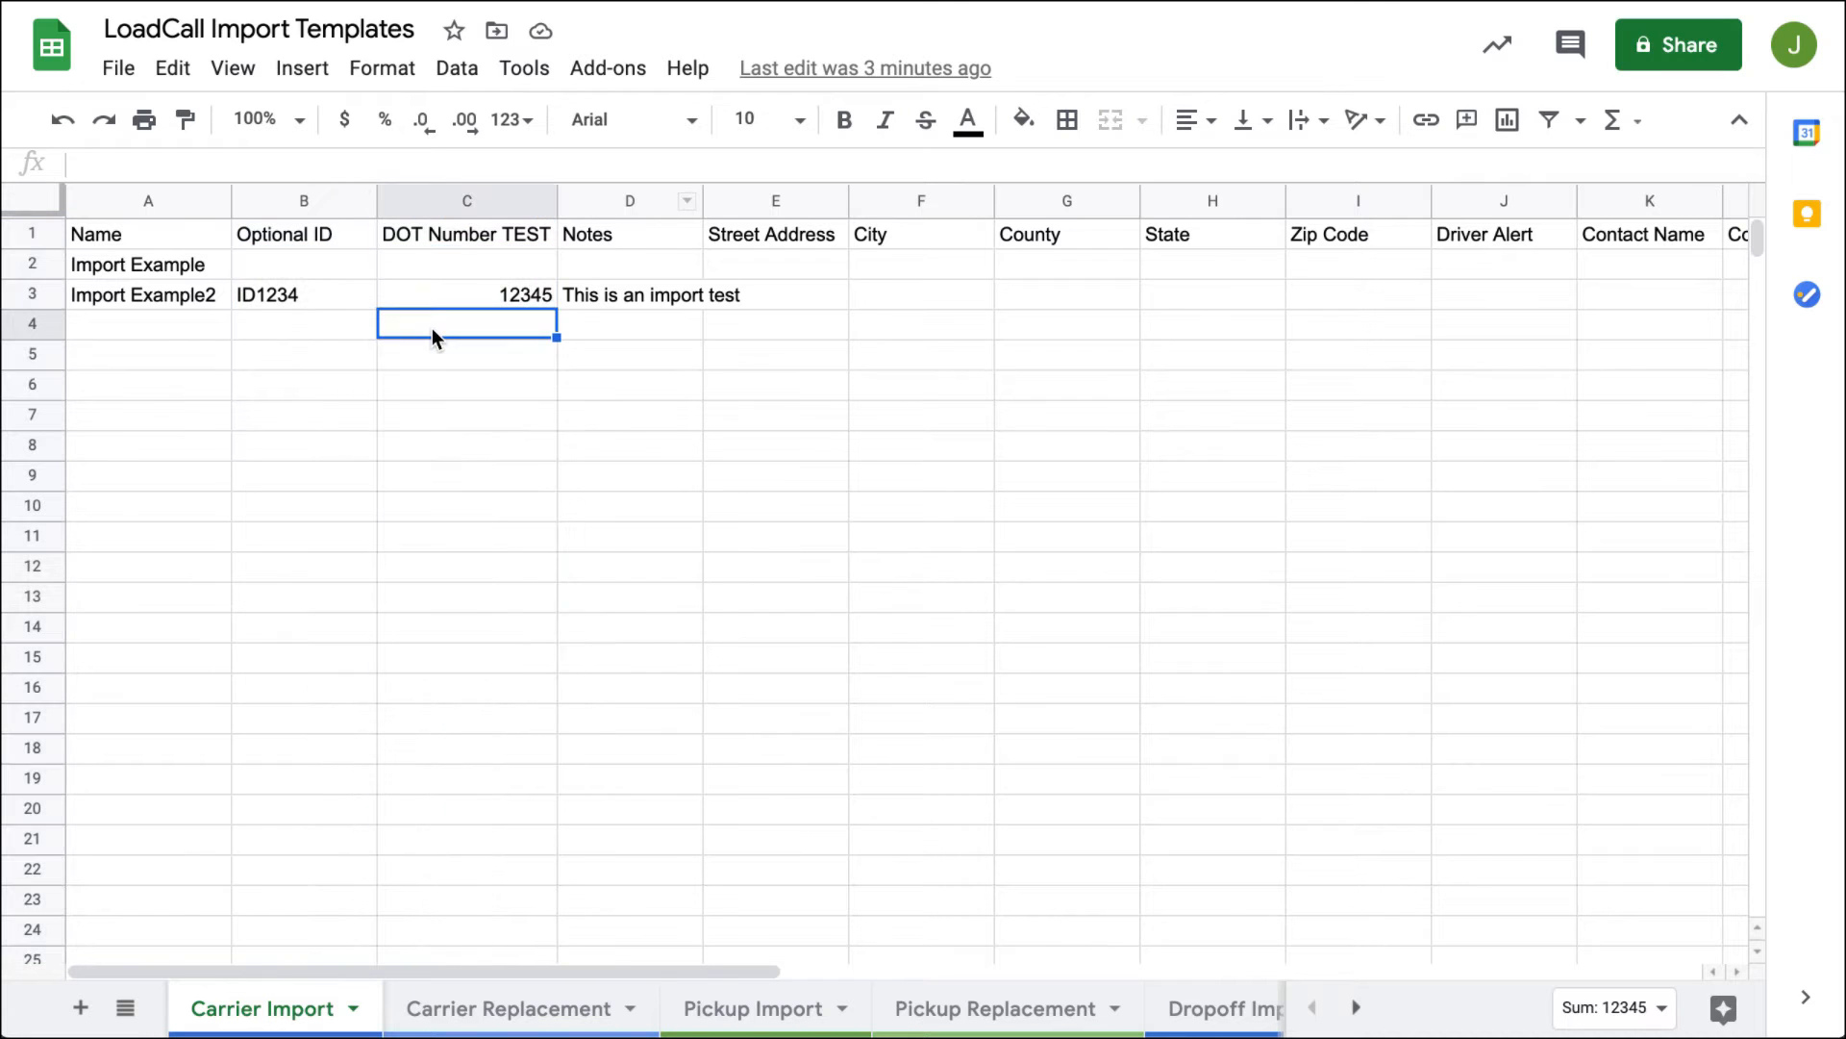
Step: Undo the recent Carrier Import sheet edits back to the original template with "required" under the Name heading
key("ctrl+z")
key("ctrl+z")
key("ctrl+z")
key("ctrl+z")
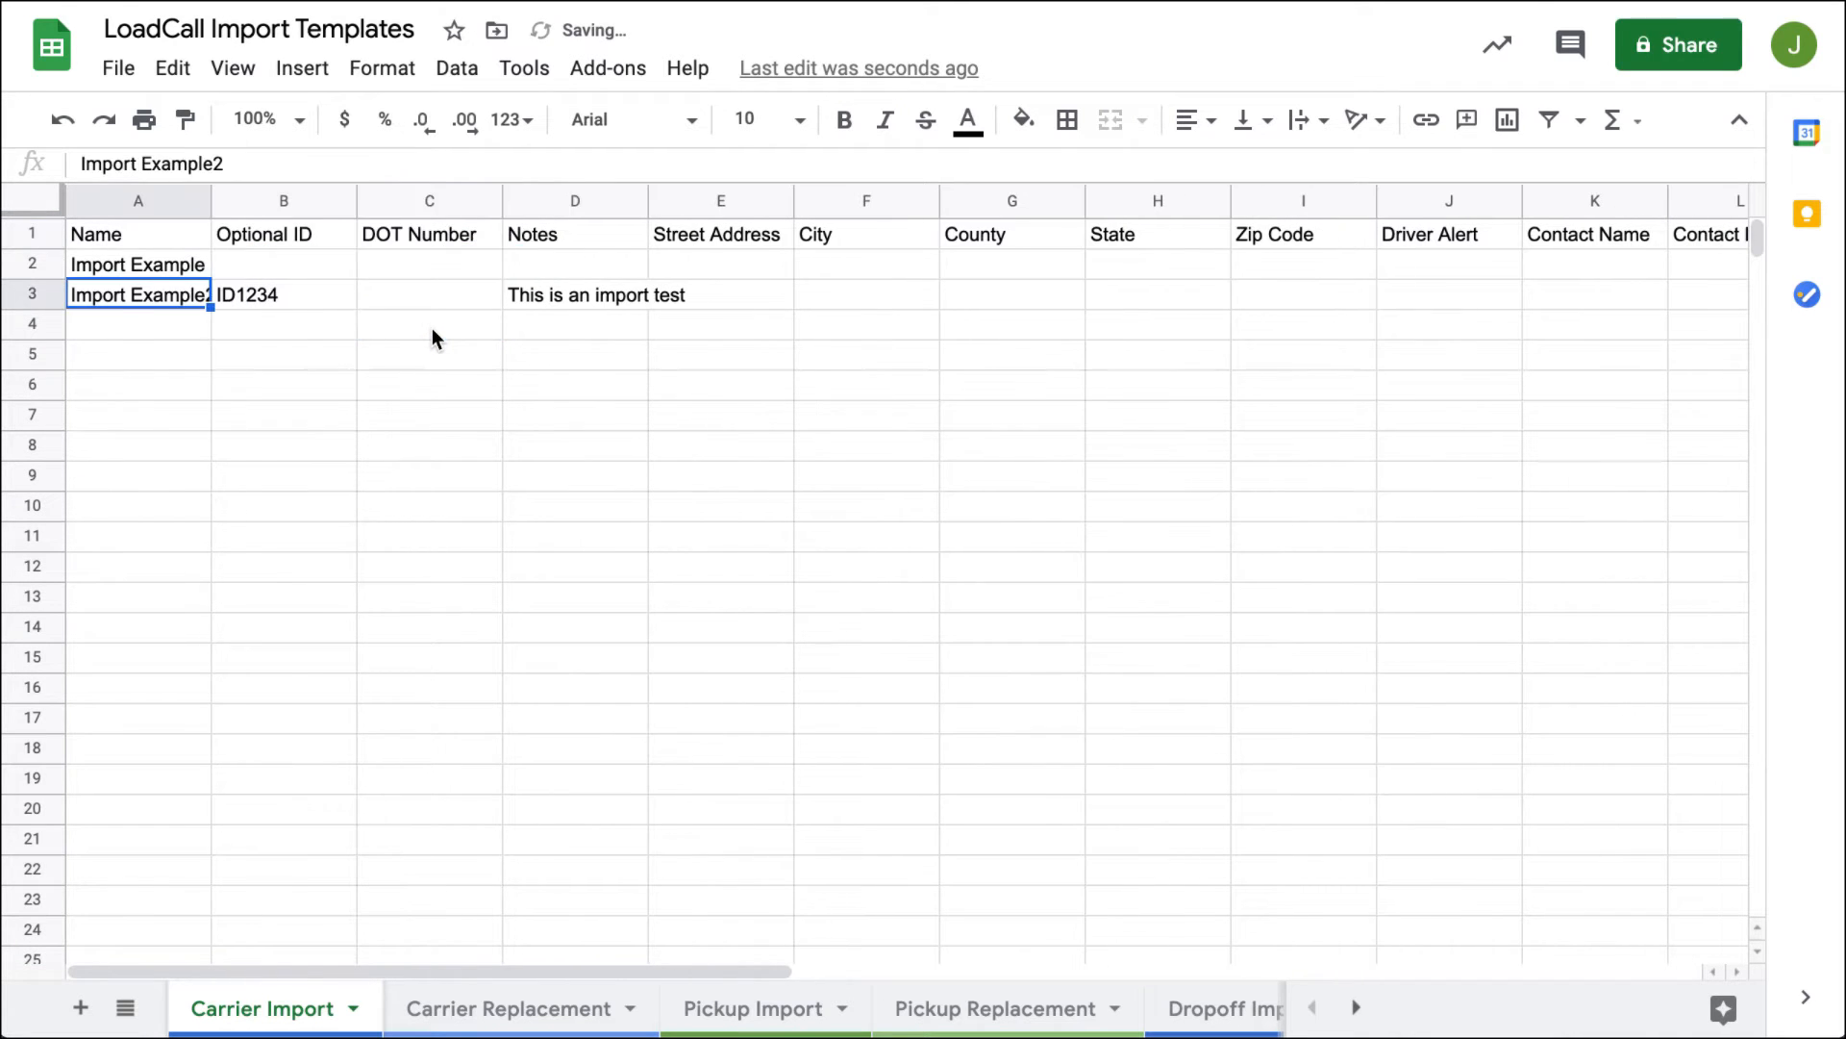
key("ctrl+z")
Step: Review the heading and "required" rows, and move the two example carrier rows up to start in row 2, replacing "required"
left_click(114, 258)
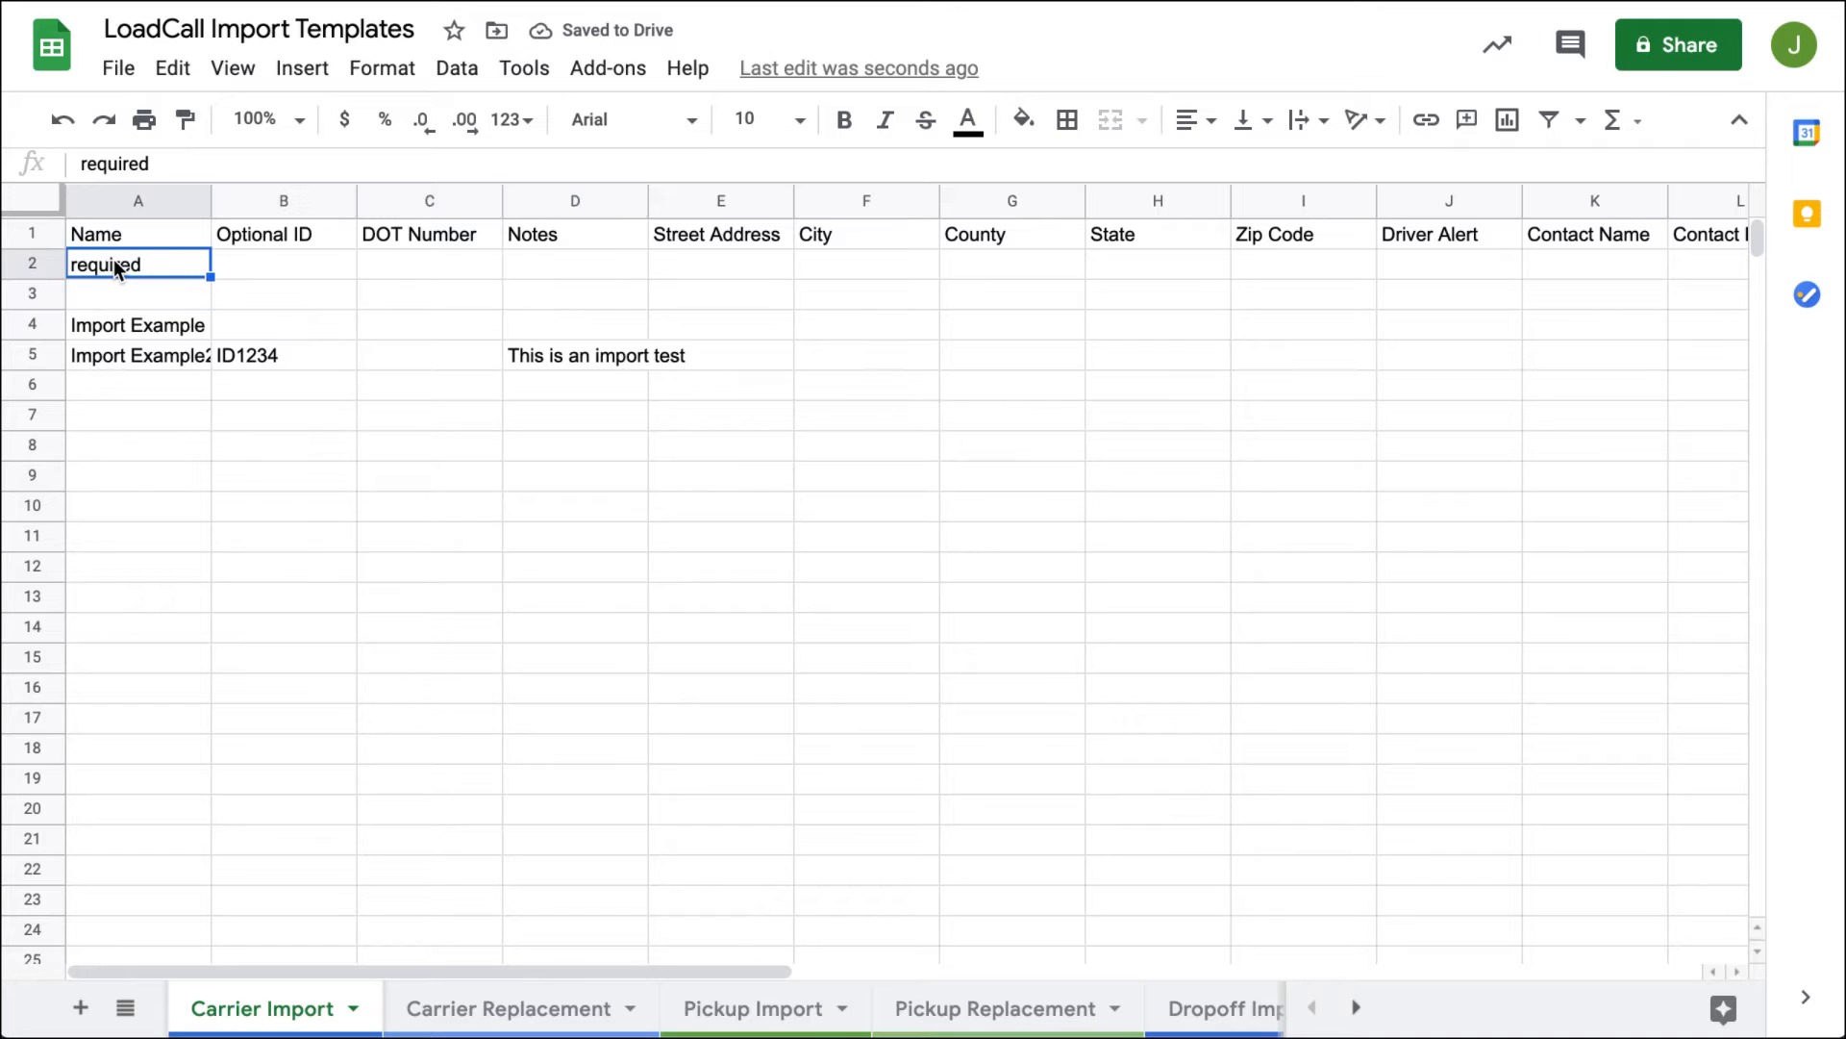
left_click(46, 233)
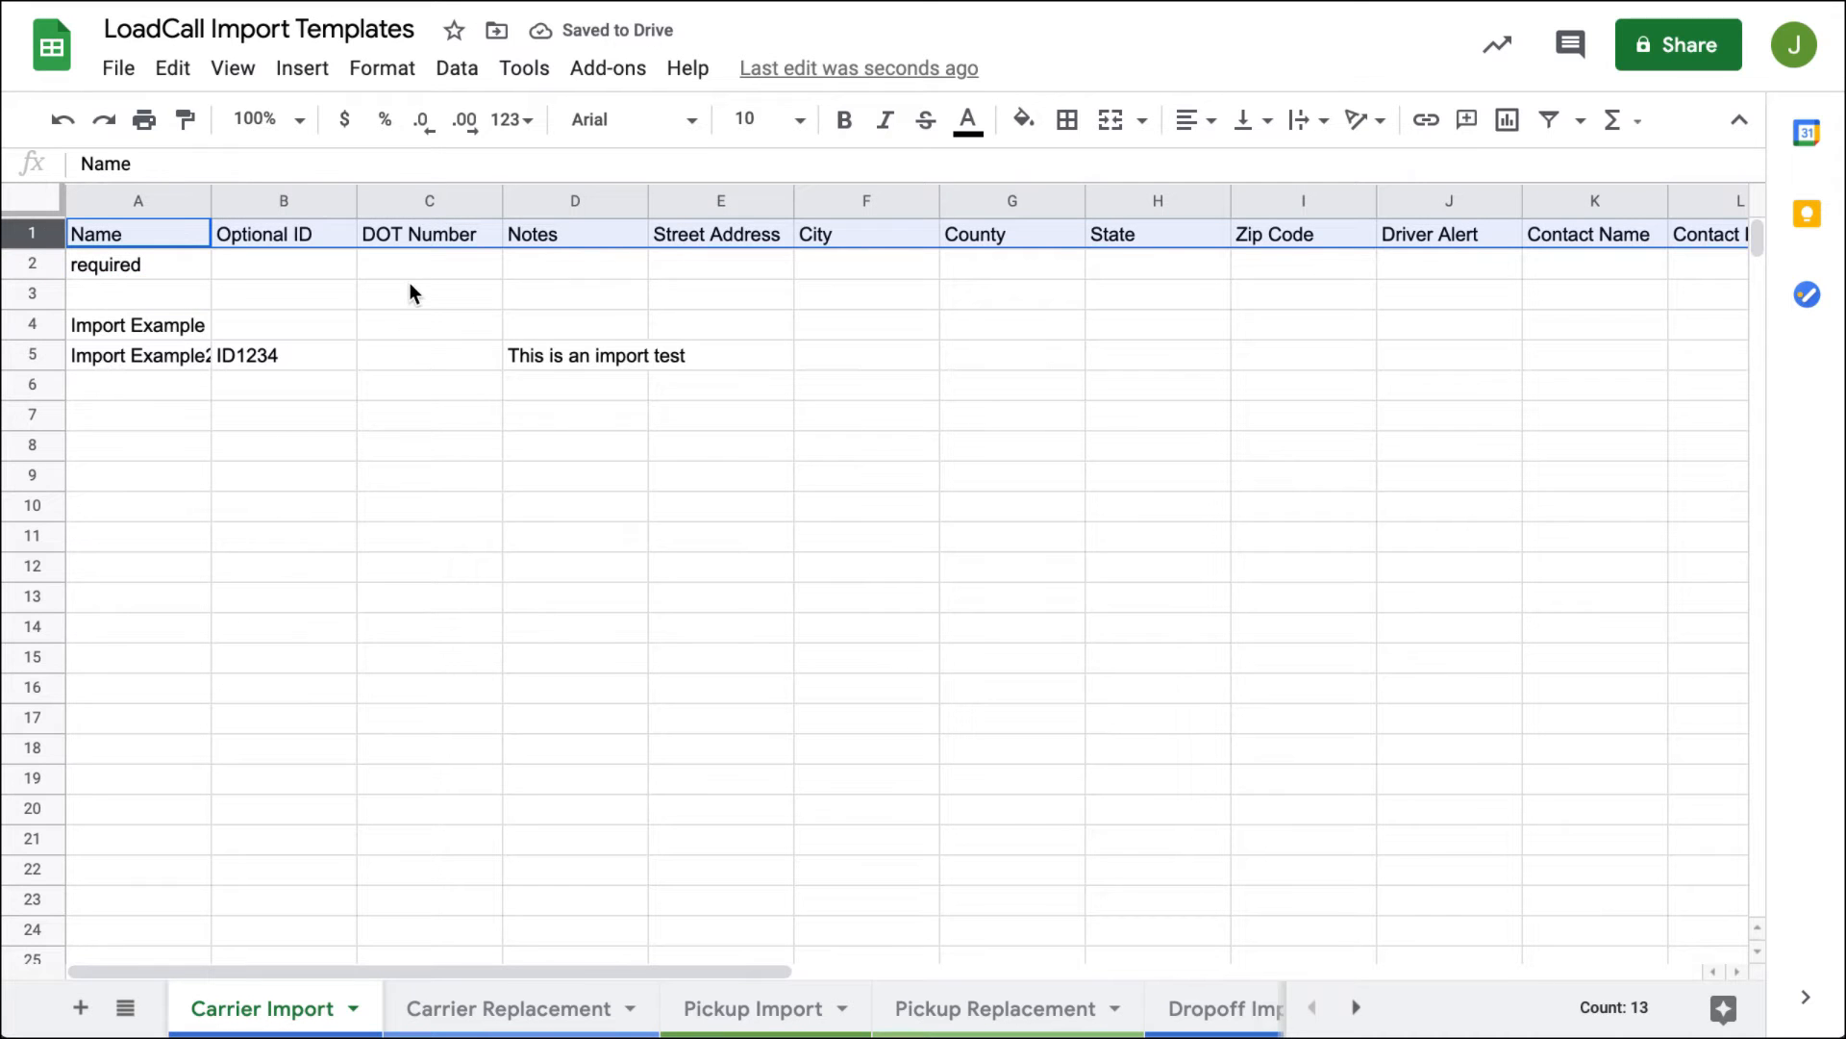
scroll(410, 288, "right", 6)
scroll(411, 289, "left", 6)
left_click(37, 263)
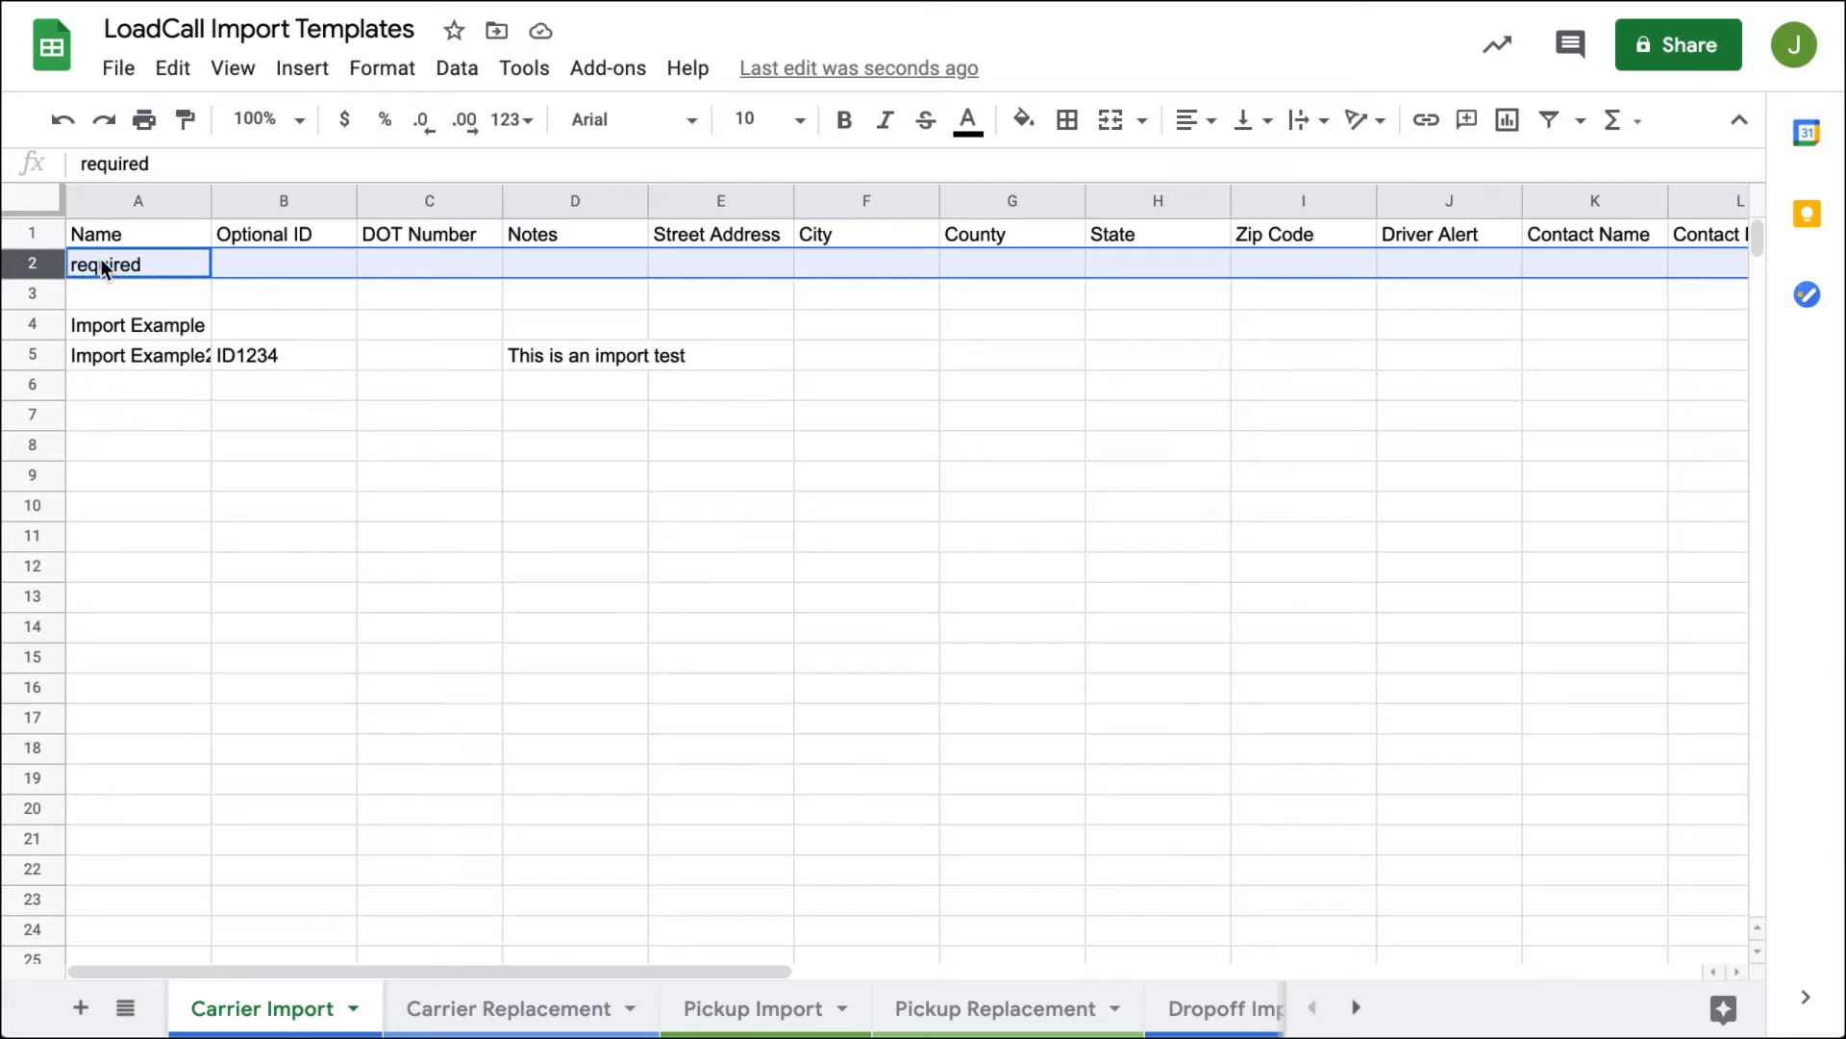
left_click(127, 327)
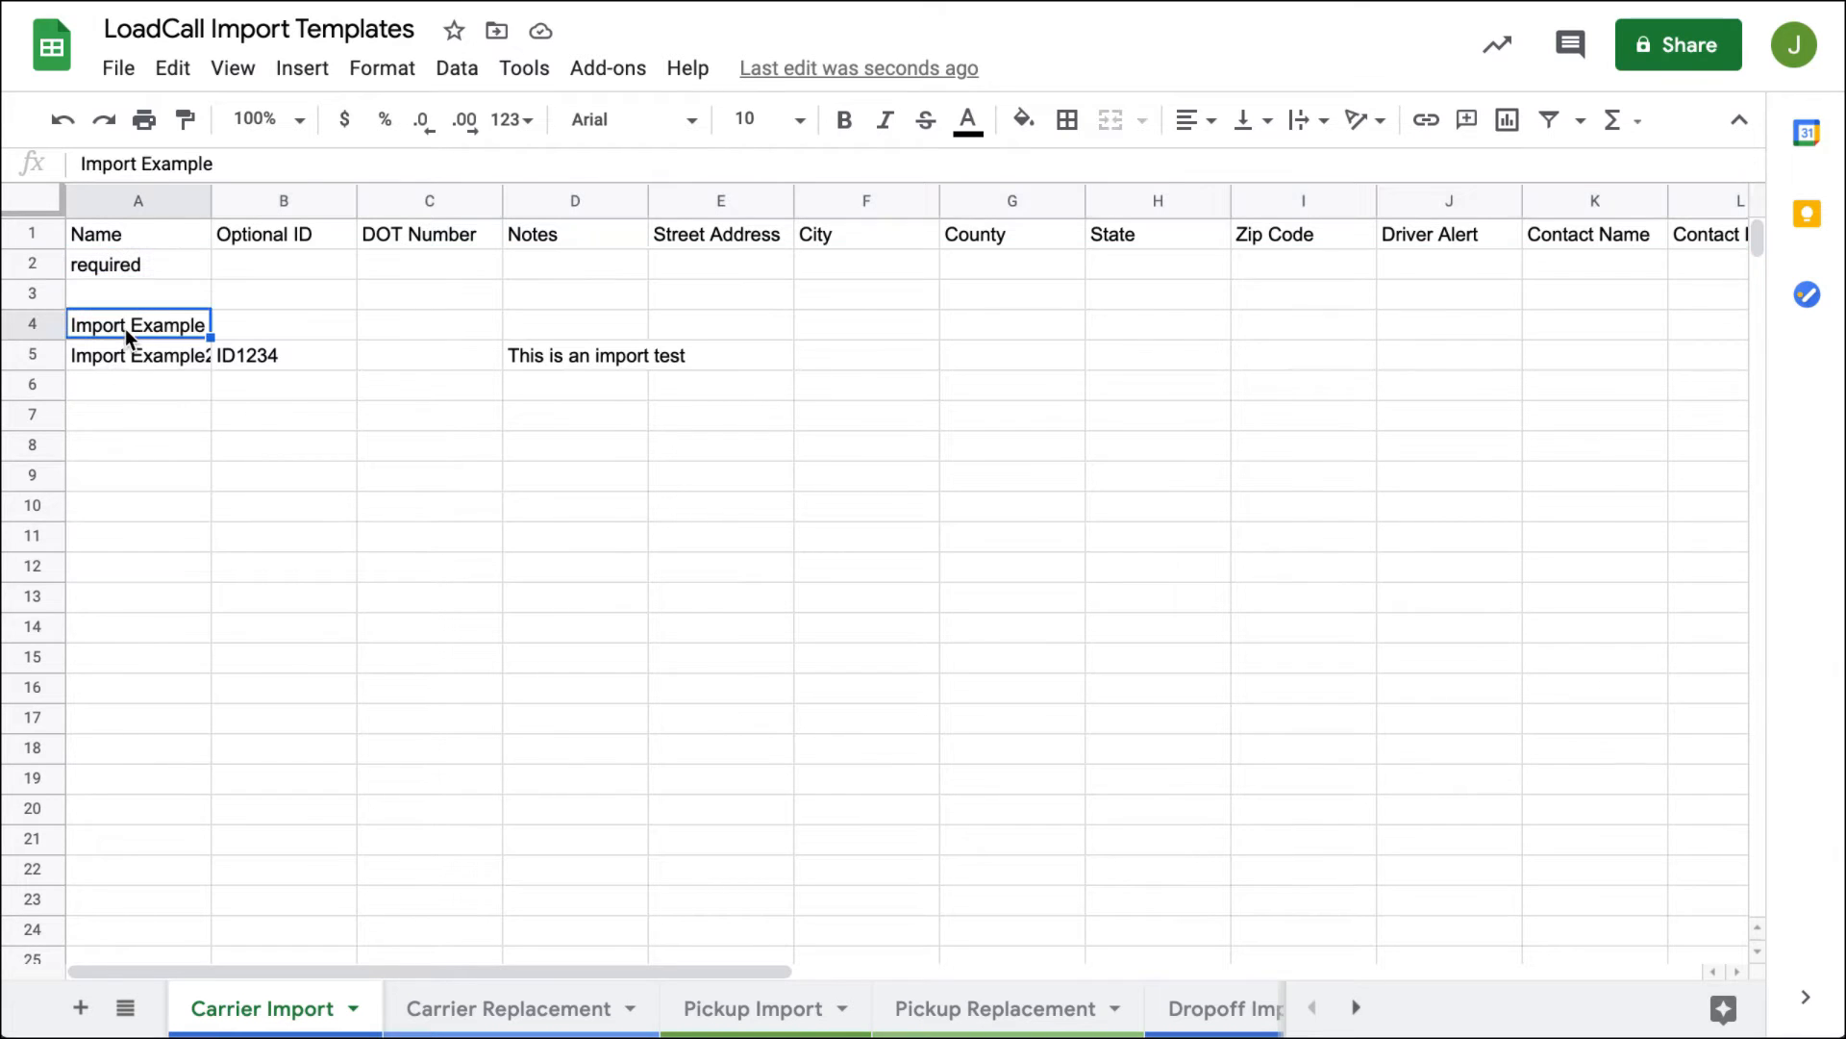
left_click(550, 354, "shift")
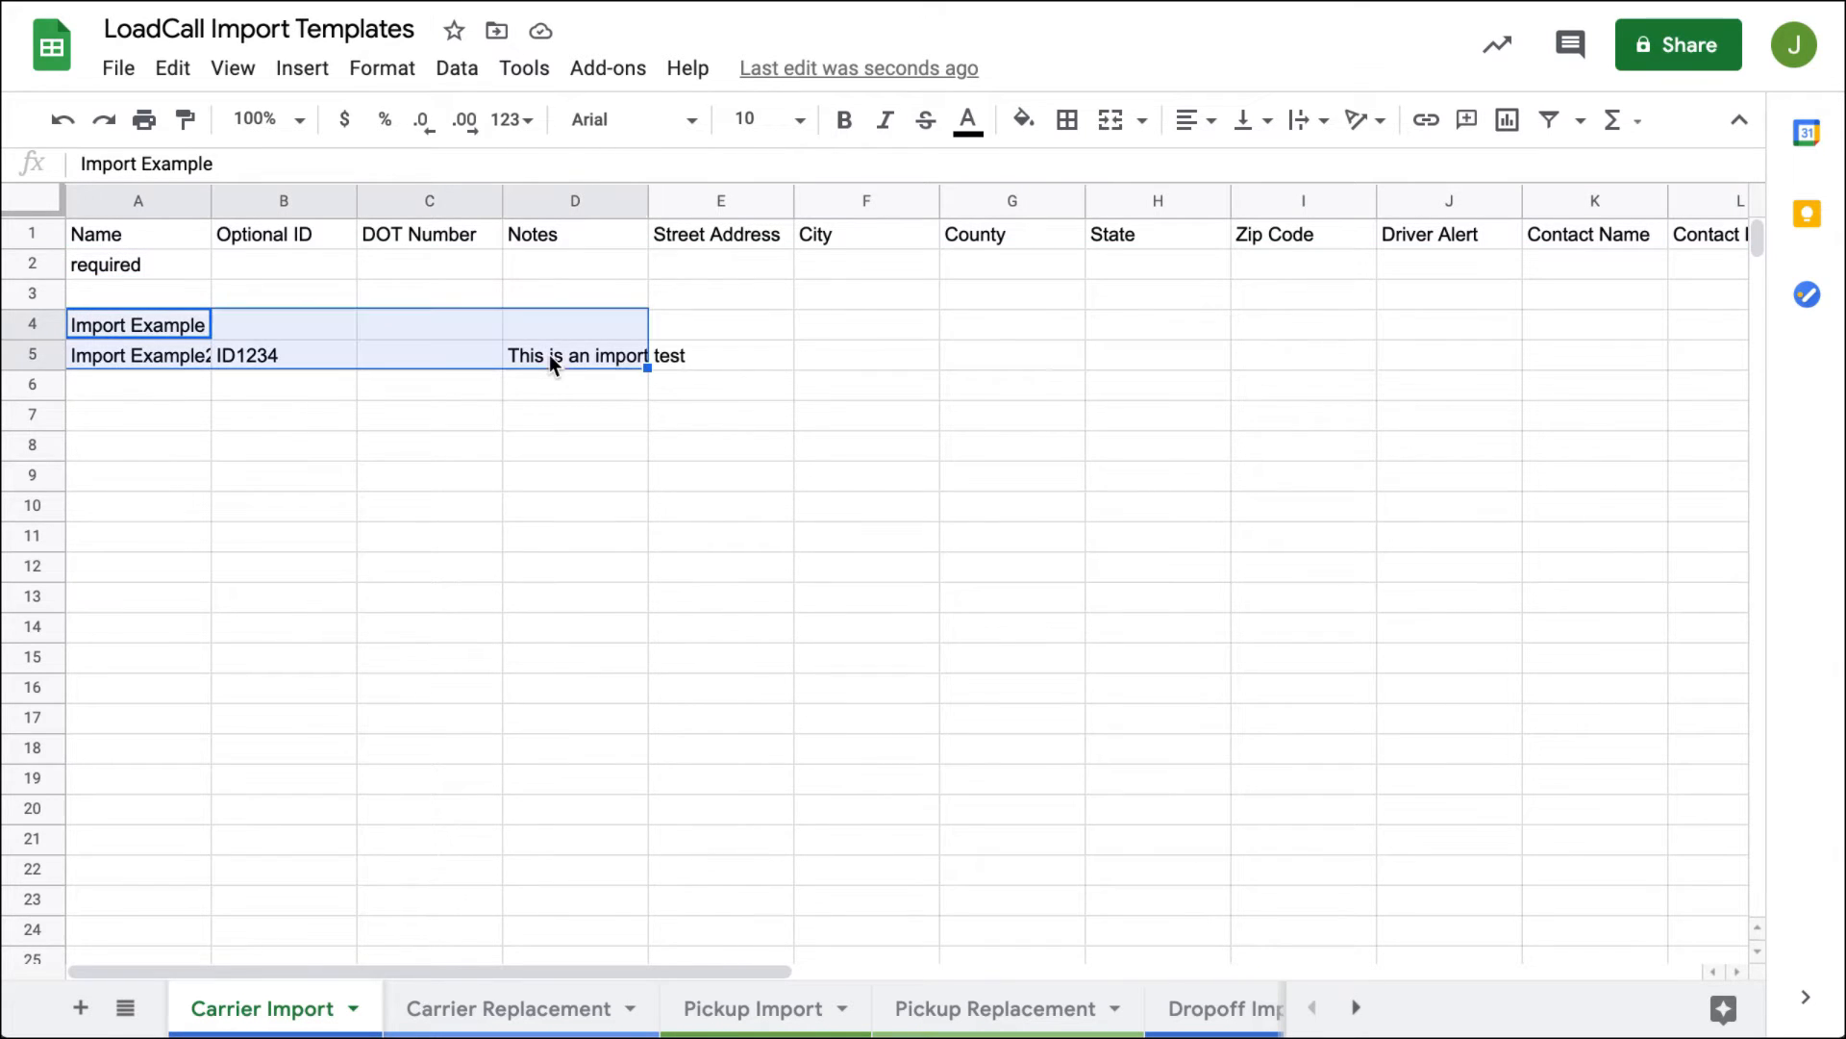
left_click_drag(500, 310, 502, 278)
left_click(332, 324)
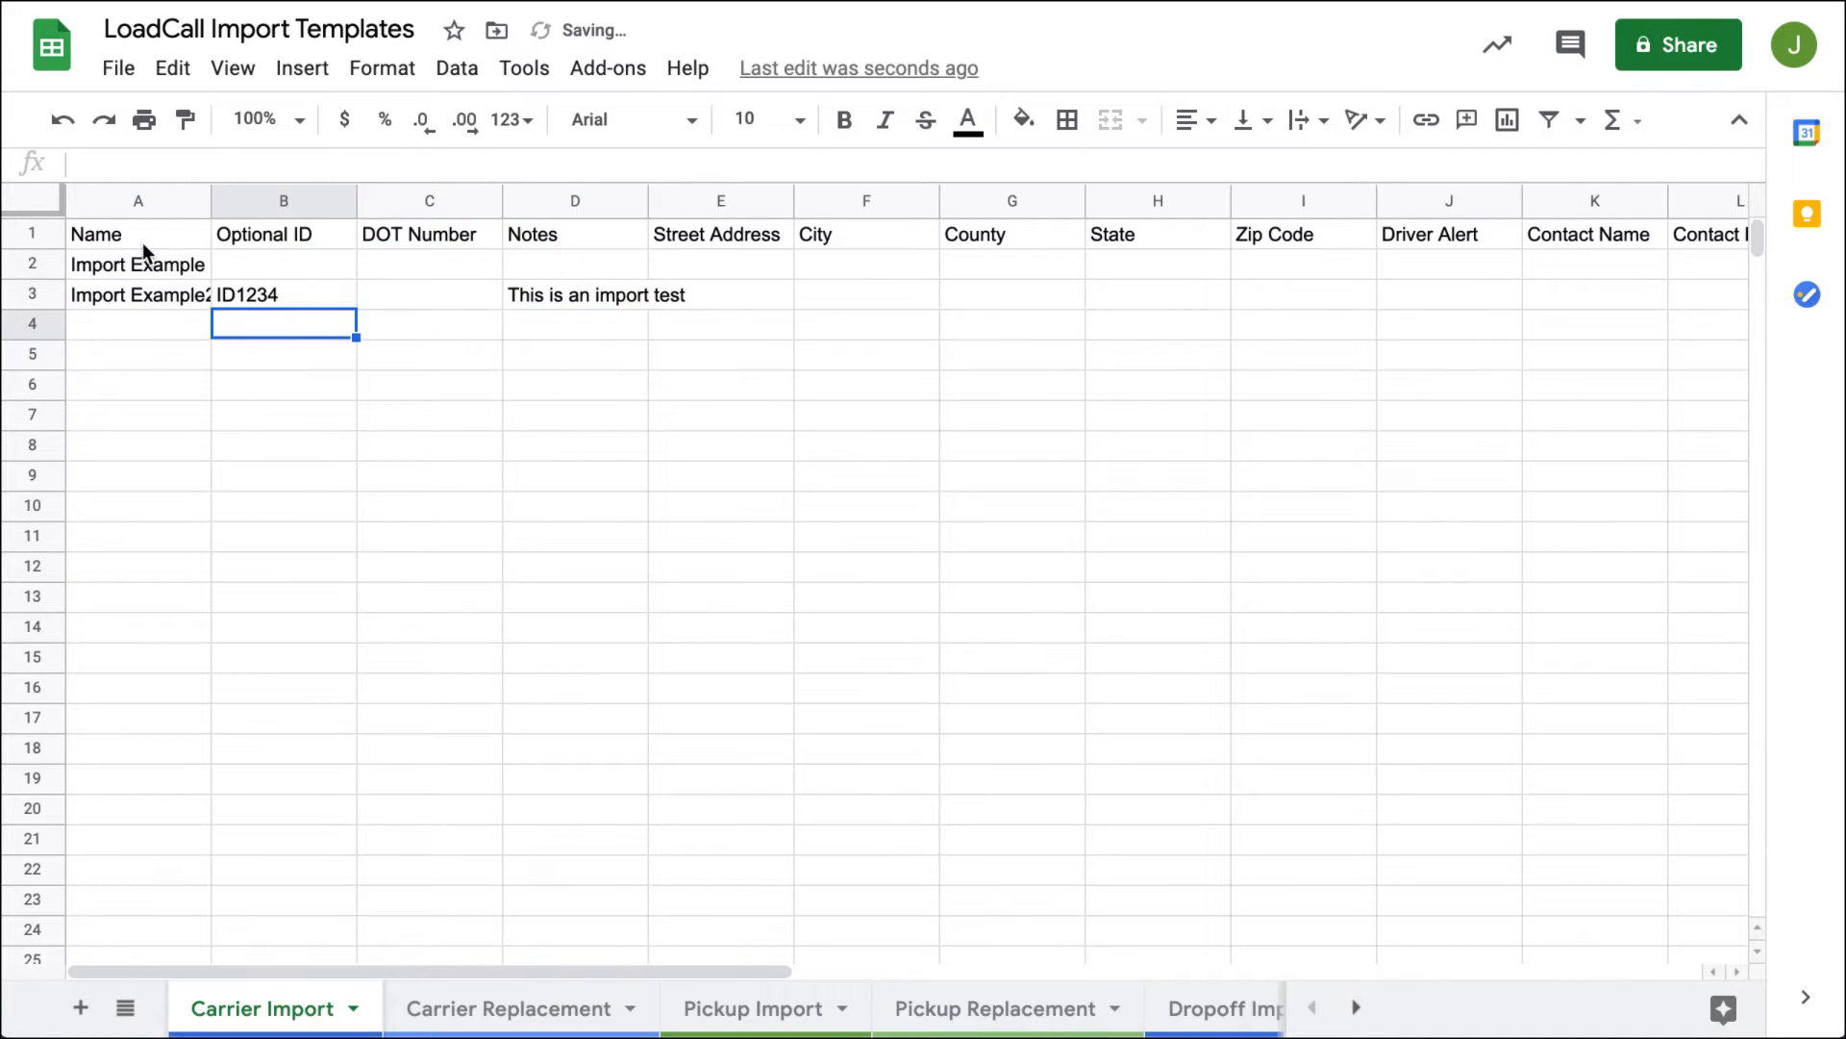
Step: Fit the Name column's width to its contents and change the DOT Number heading to "DOT Number TEST"
double_click(209, 201)
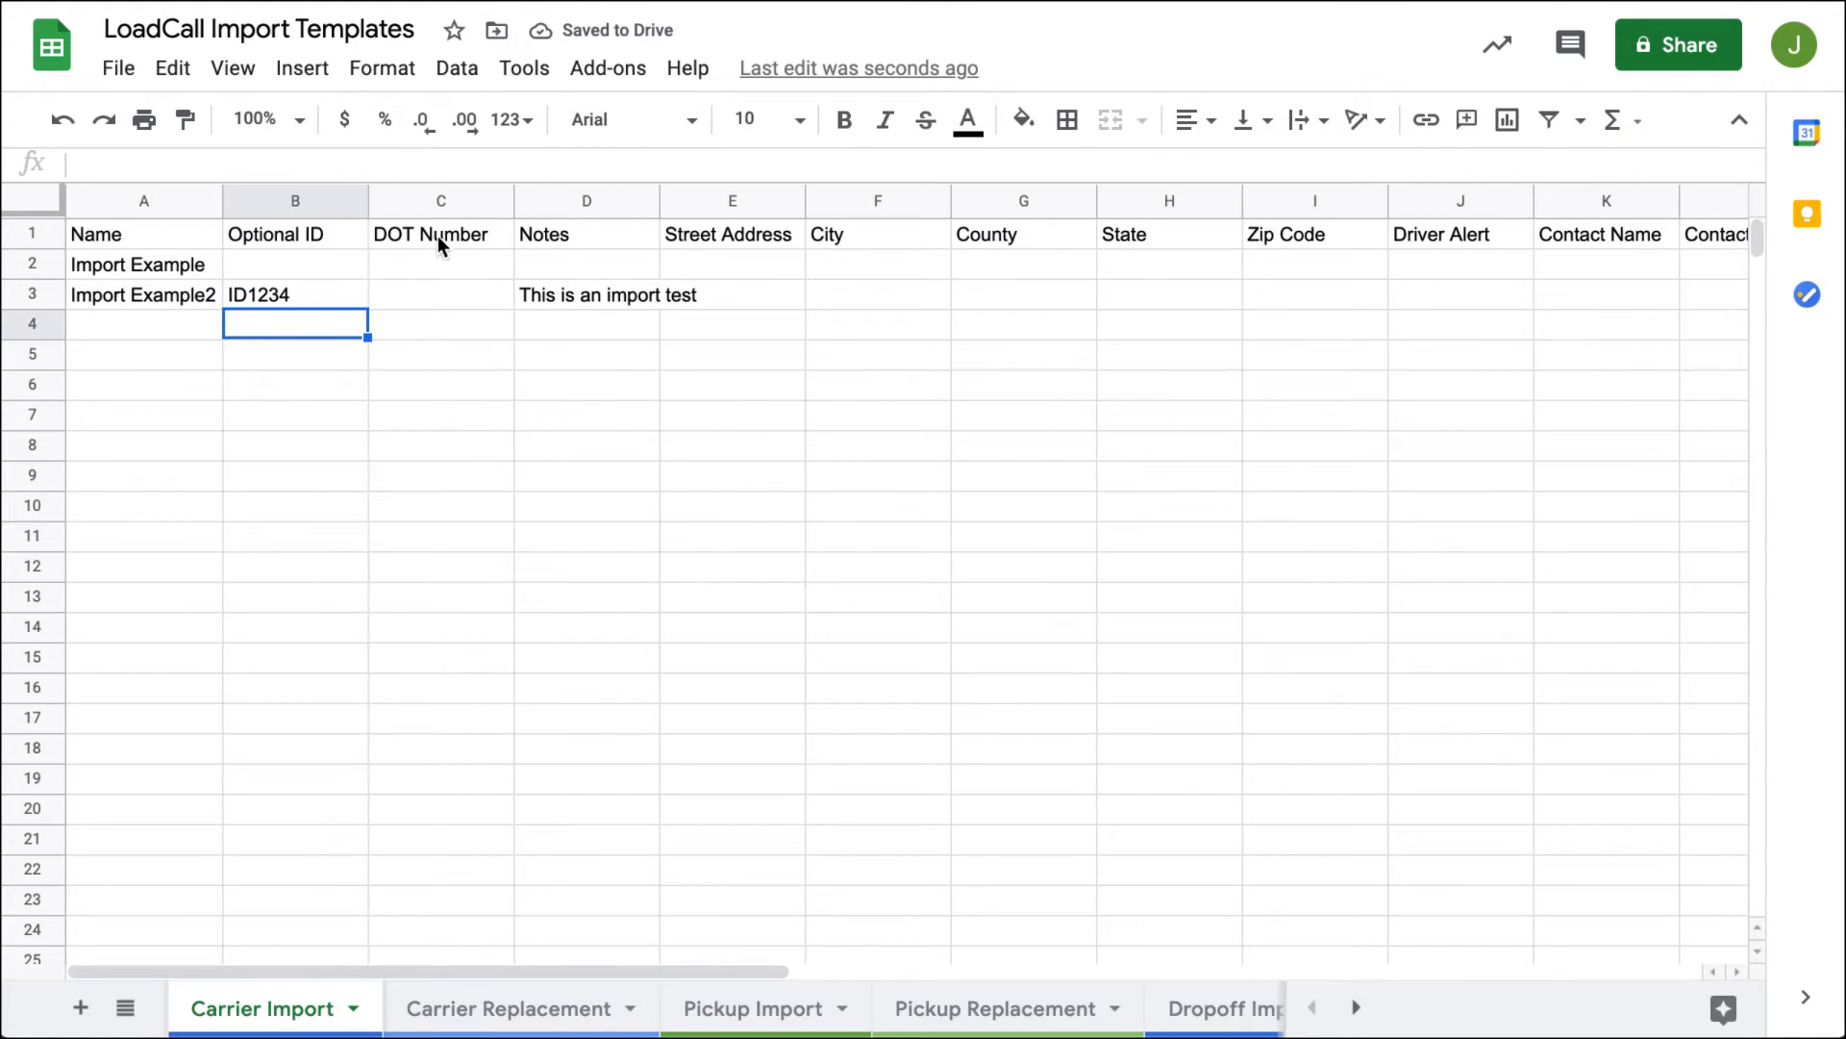
double_click(493, 237)
type("TEST")
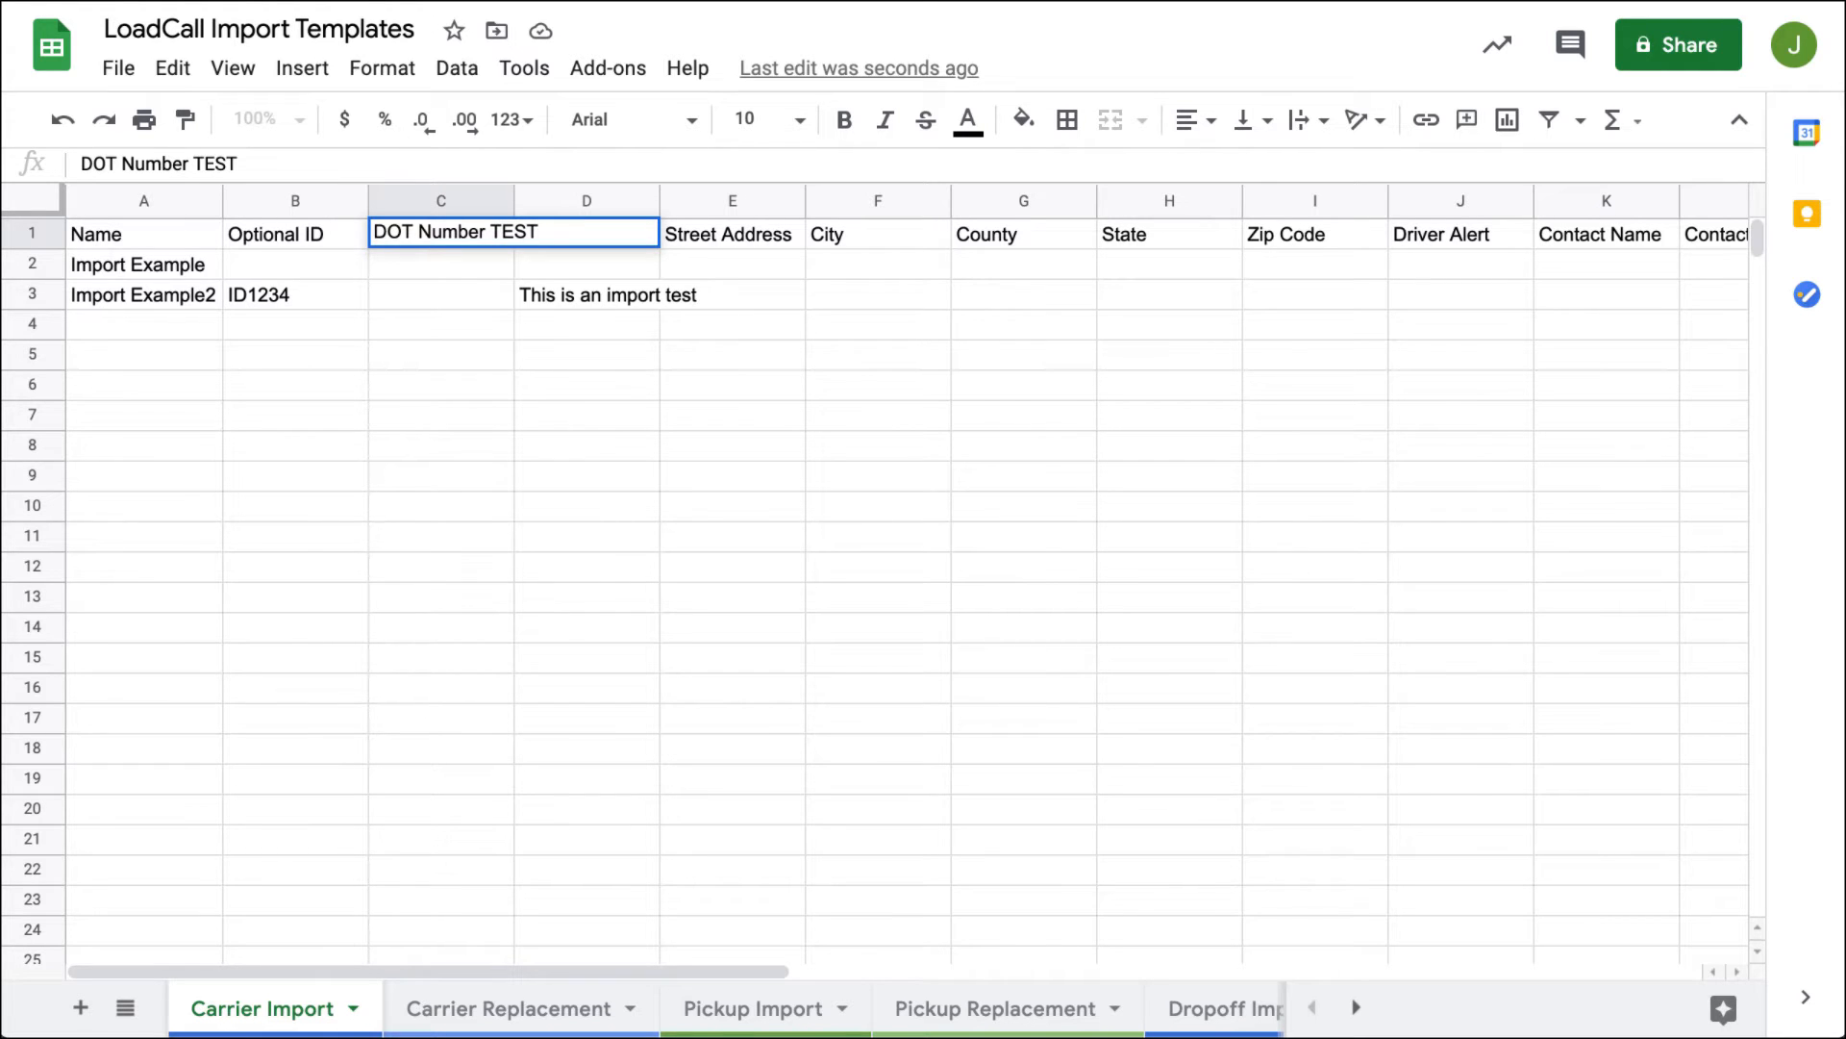
key("Return")
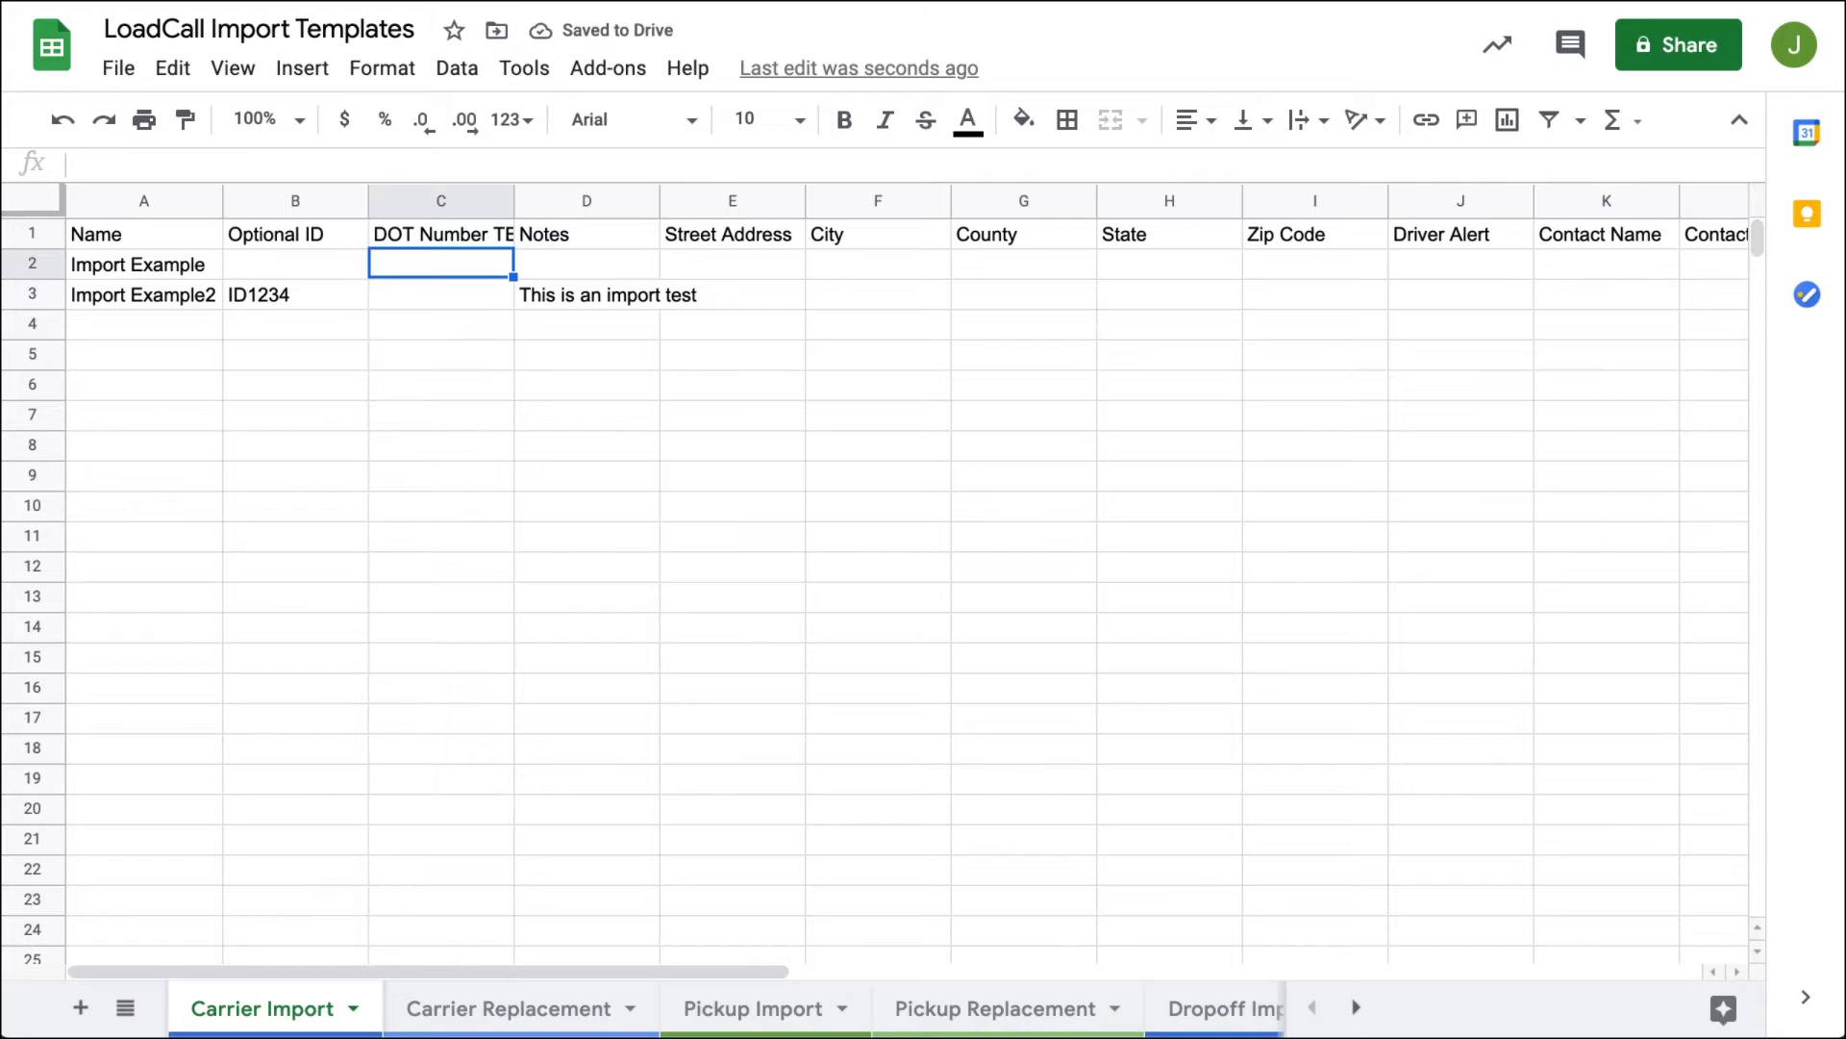
Step: Enter 12345 in the DOT Number TEST column for Import Example2
key("Down")
type("12345")
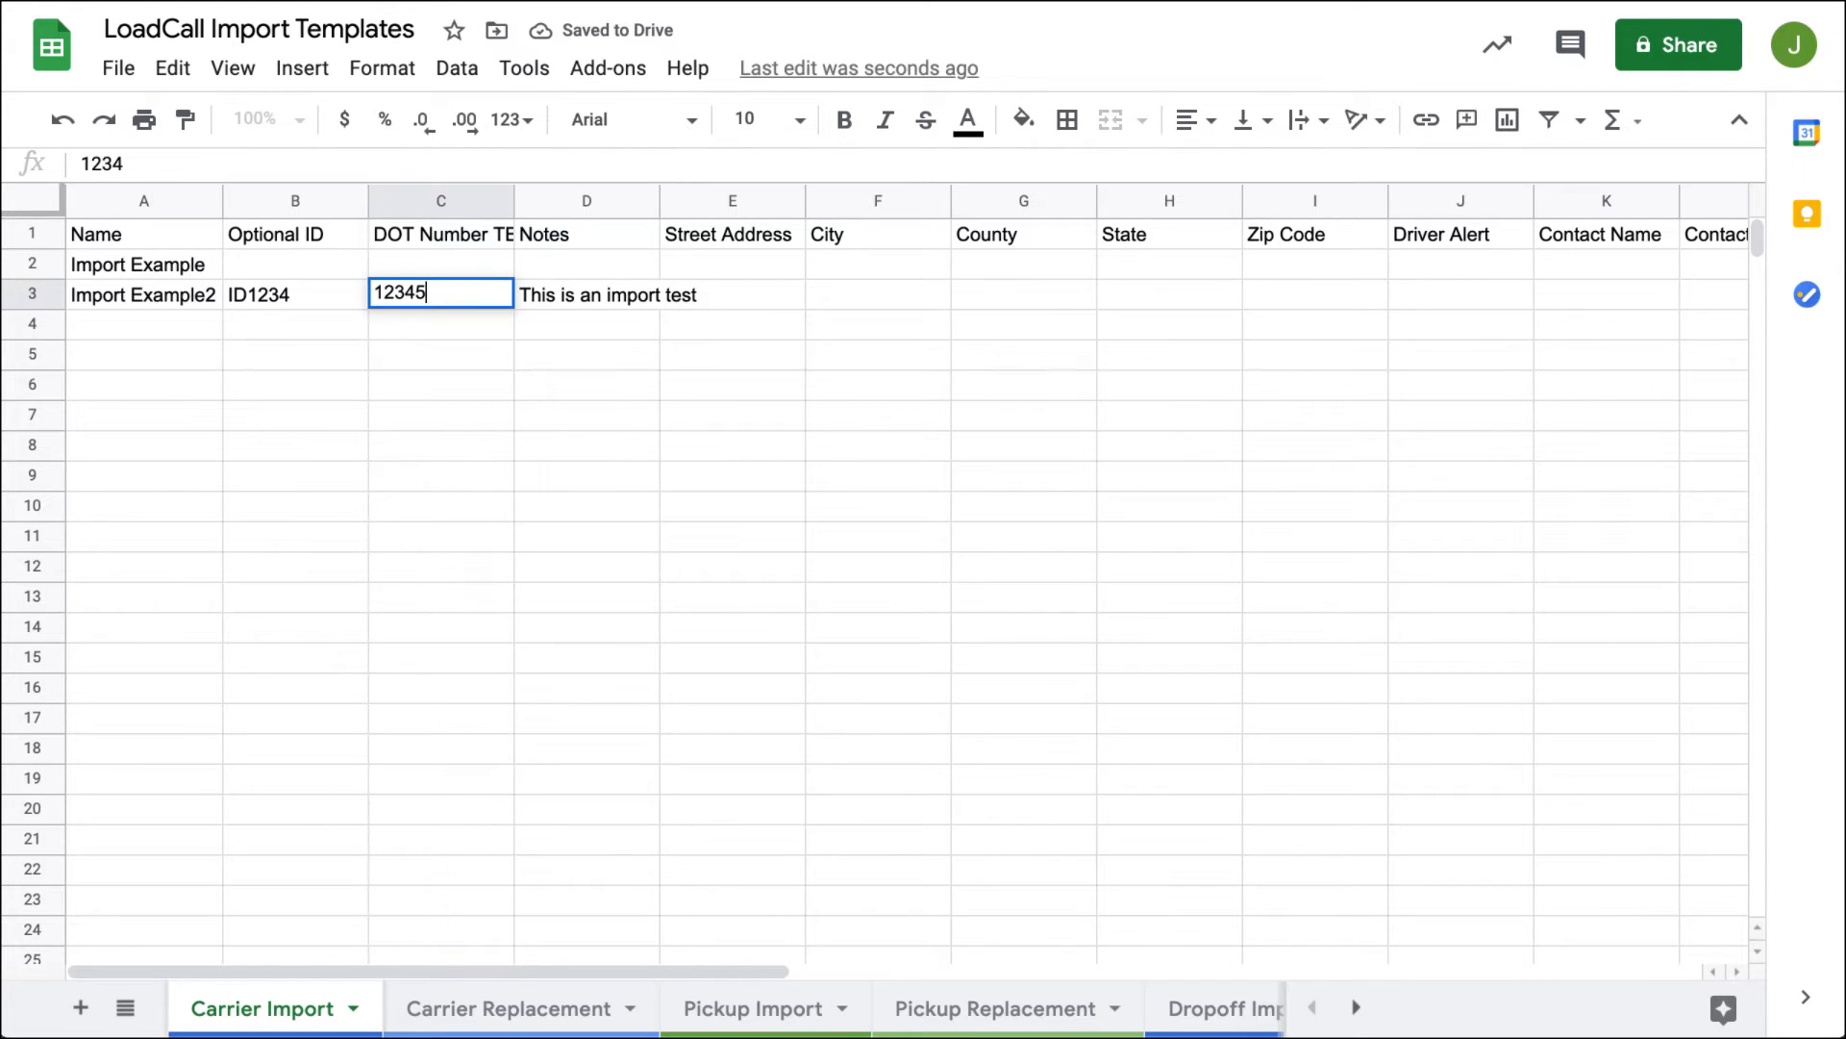
key("Return")
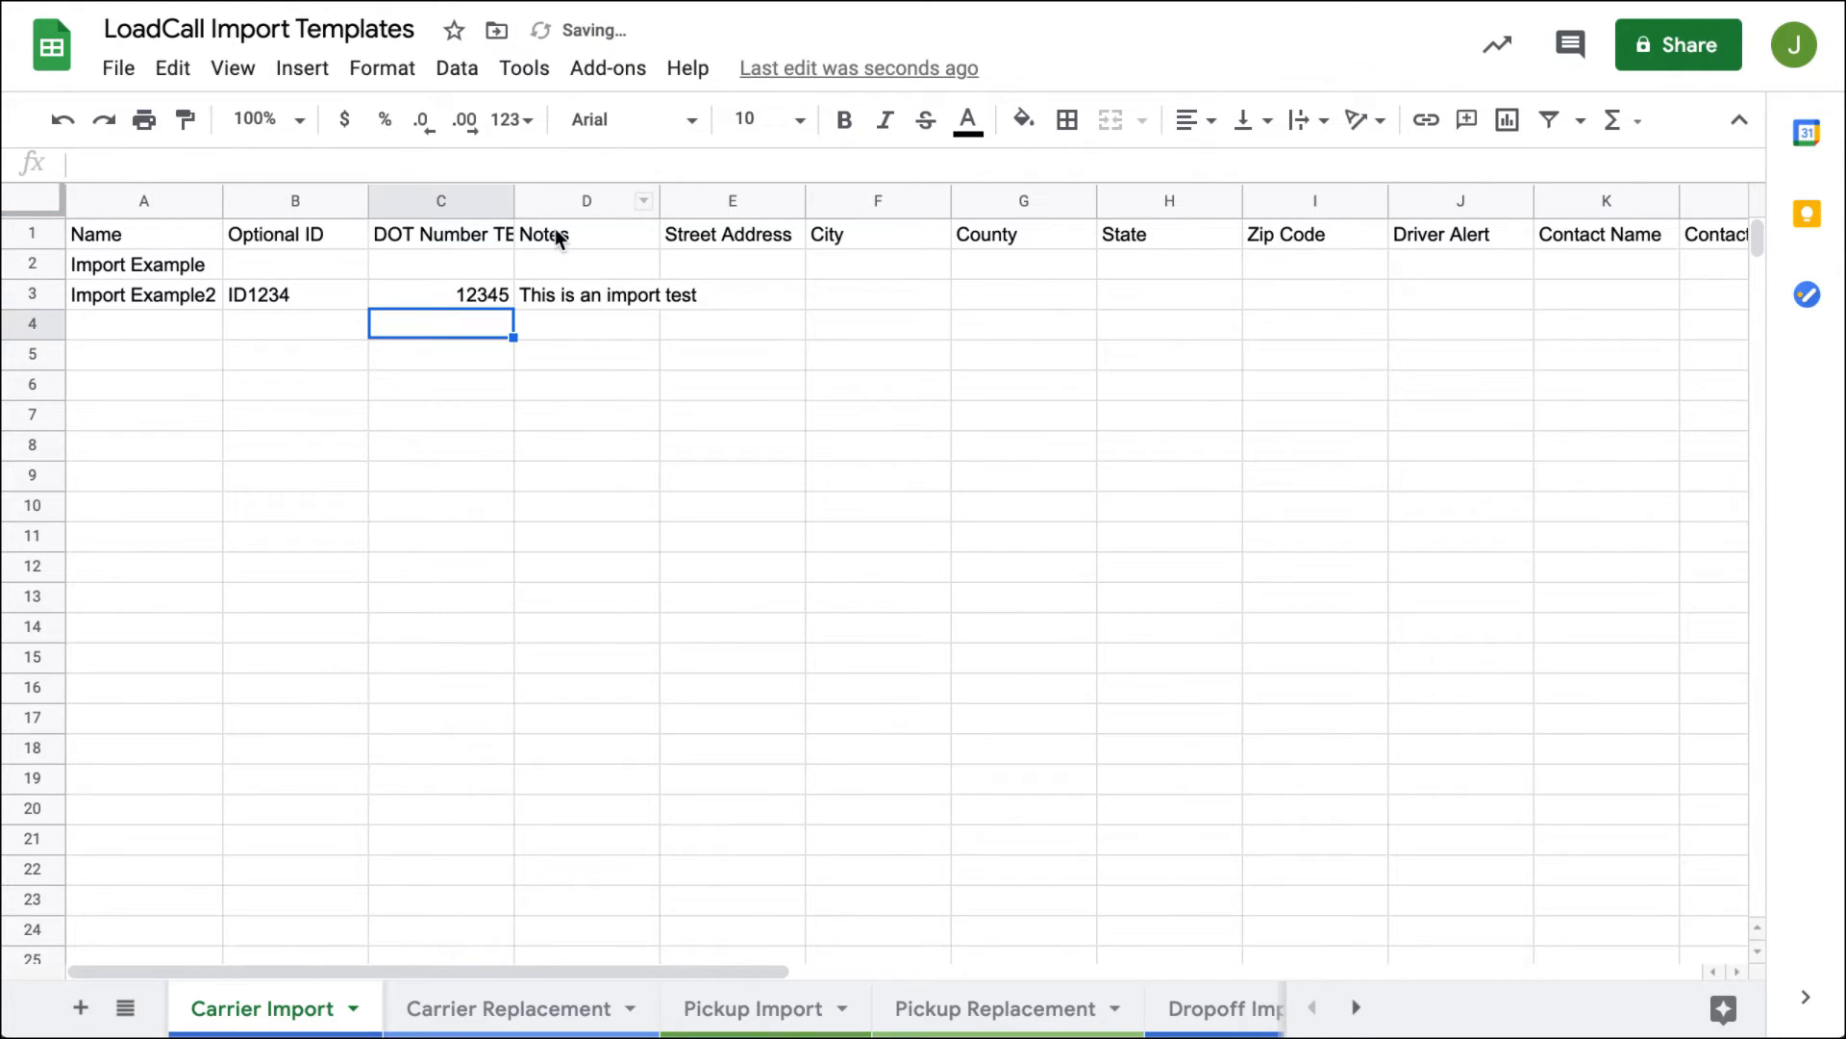
Step: Download the Carrier Import sheet as comma-separated values (.csv) and dismiss the download notice
left_click(118, 70)
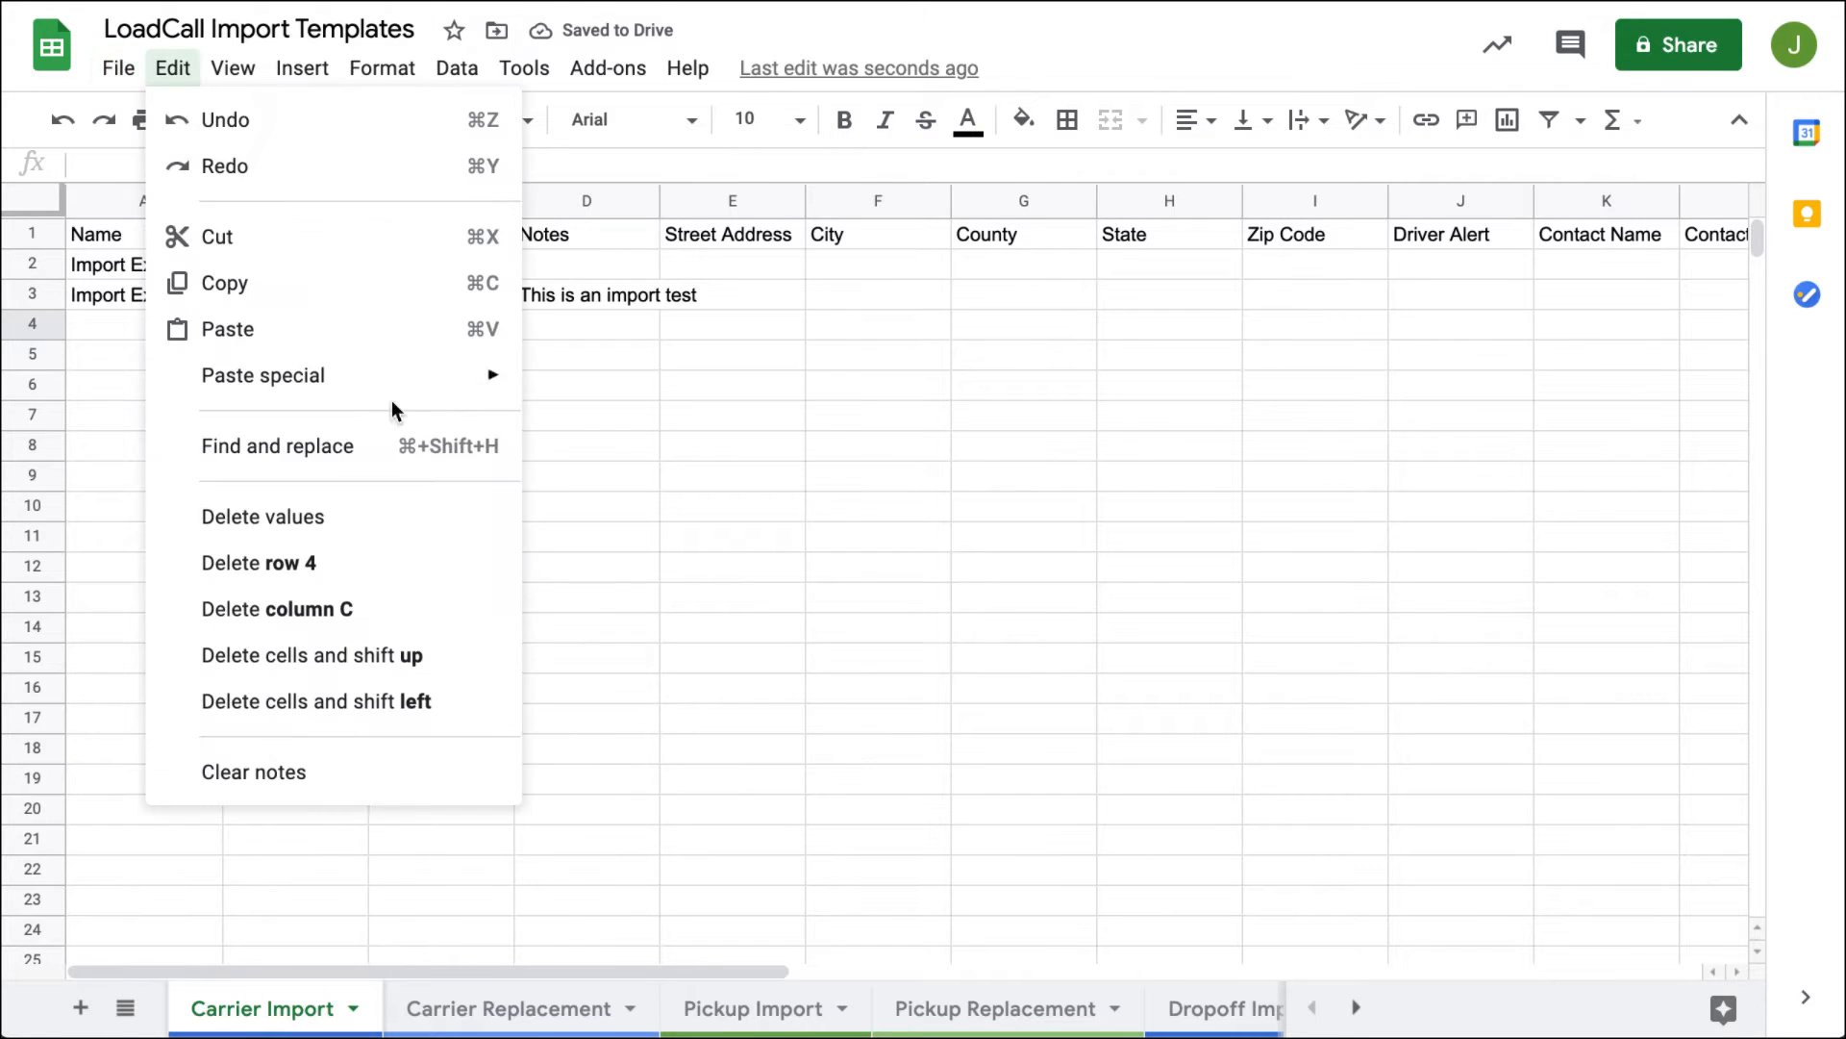
mouse_move(268, 445)
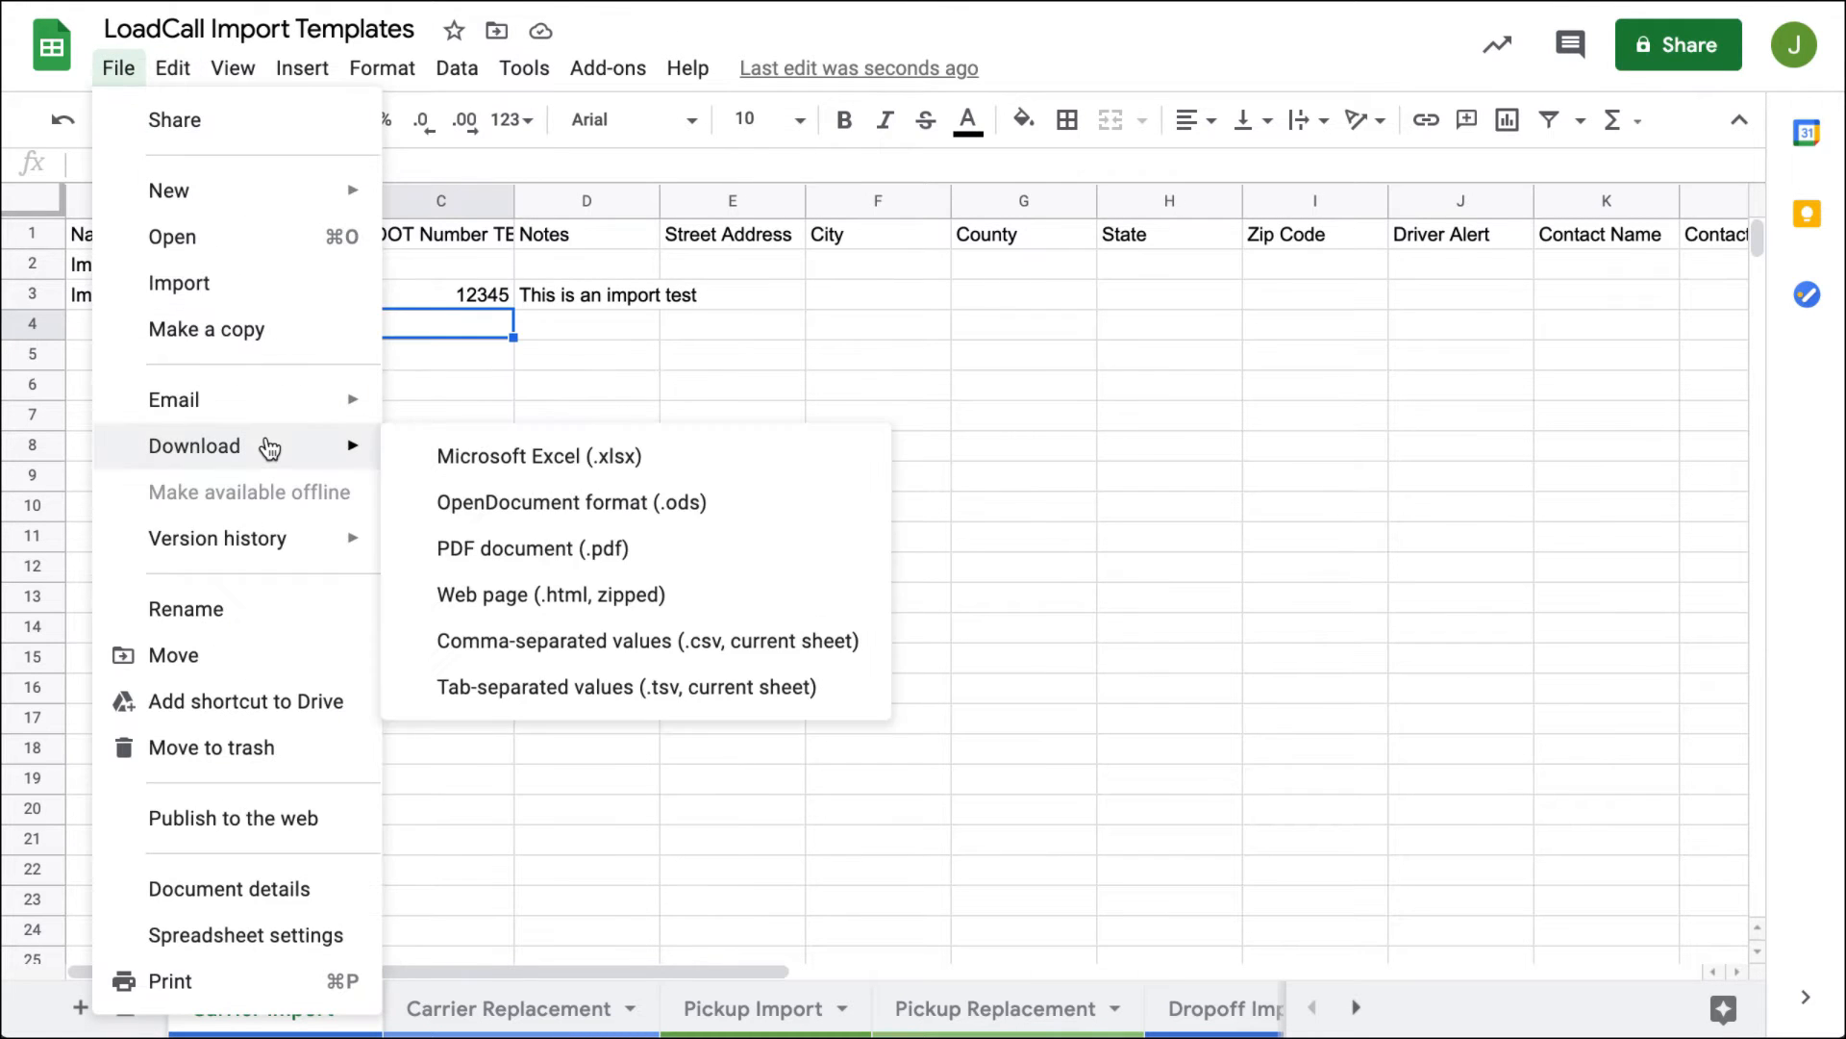
left_click(642, 645)
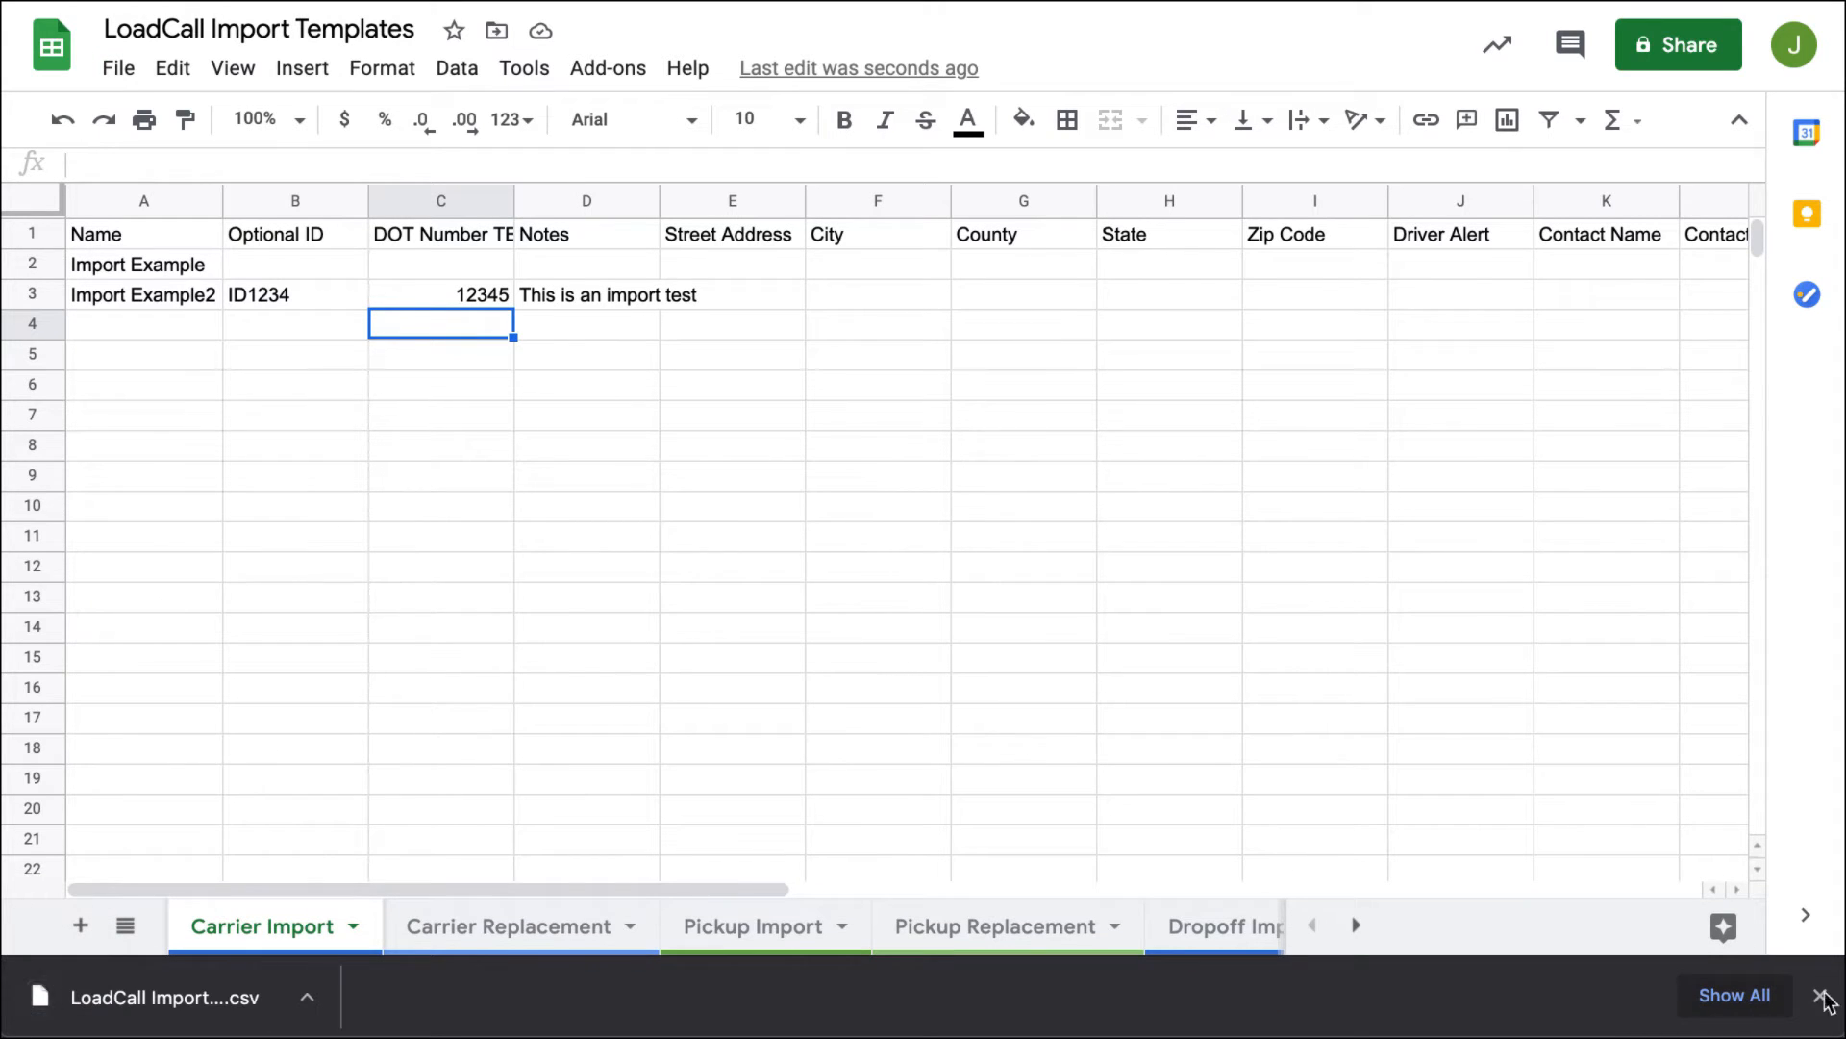
left_click(1819, 995)
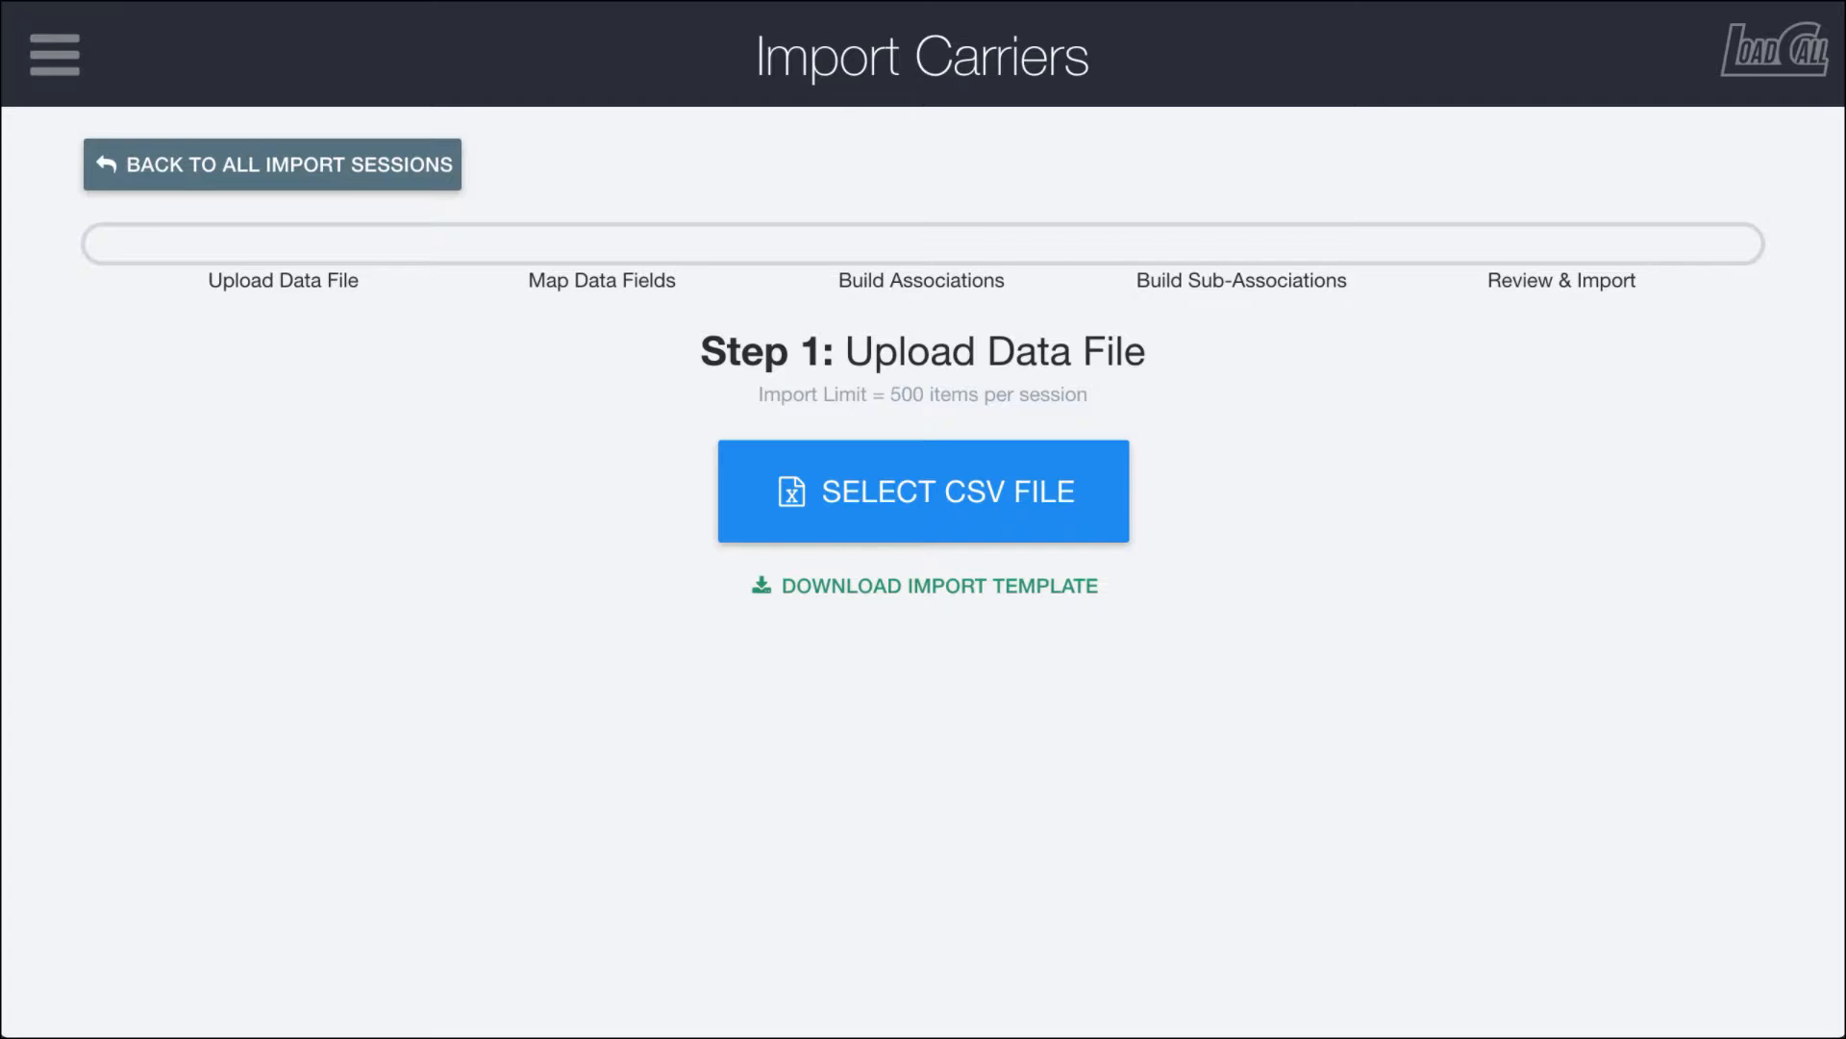
Step: Switch to the LoadCall import session and upload the downloaded Carrier Import CSV file as its data file
left_click(853, 503)
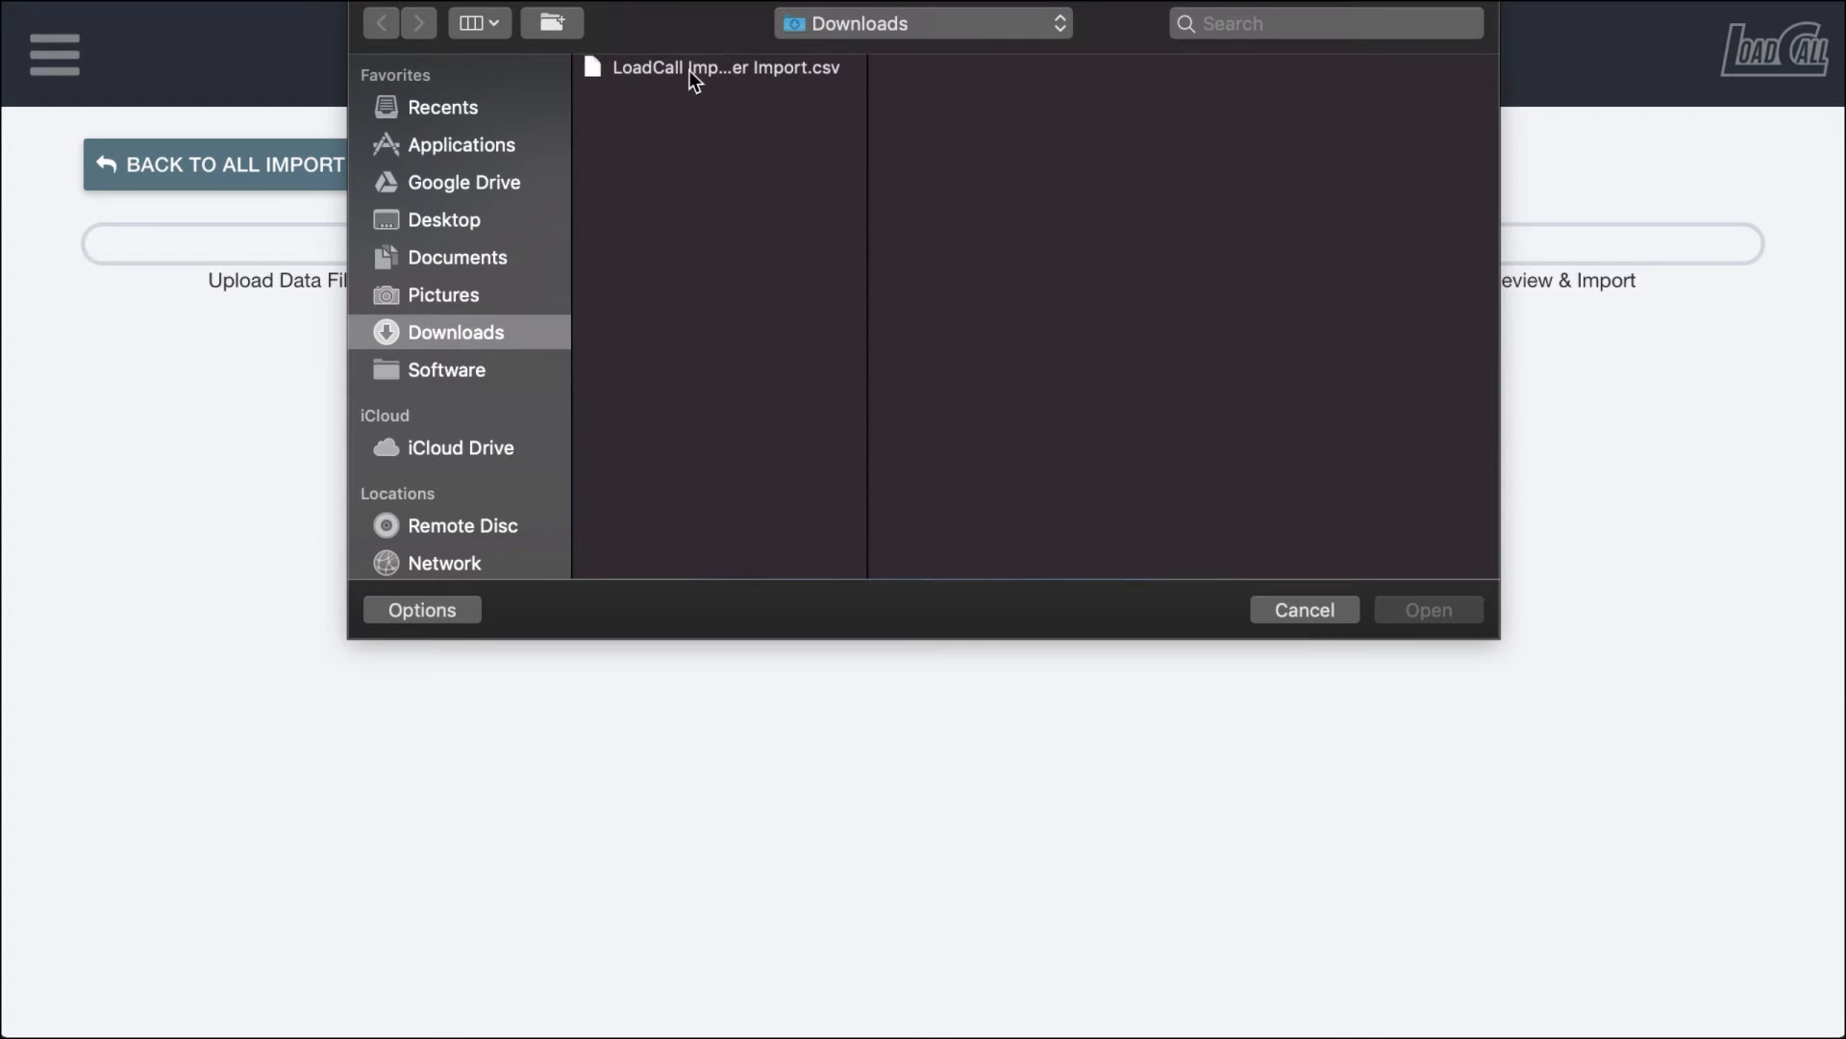
left_click(684, 67)
left_click(1461, 610)
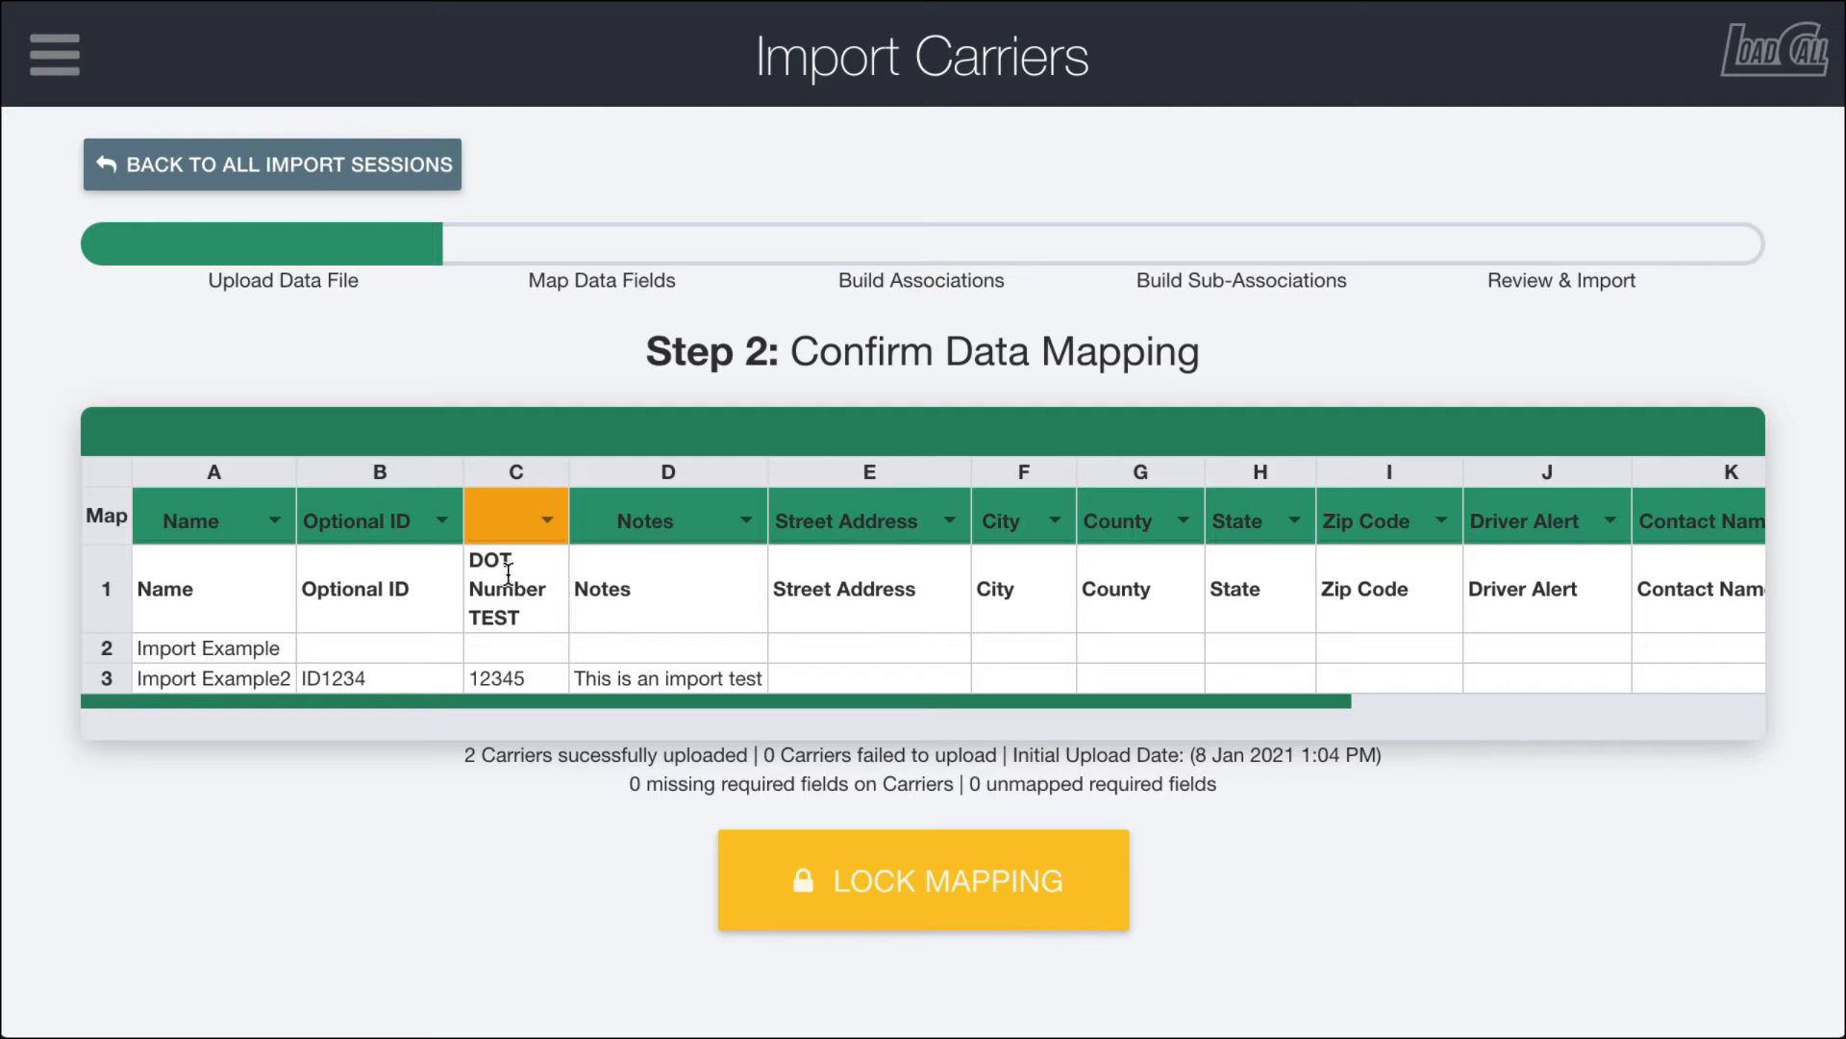
Step: Set the Name column's mapping to (don't import), and map it back to Name
left_click(272, 520)
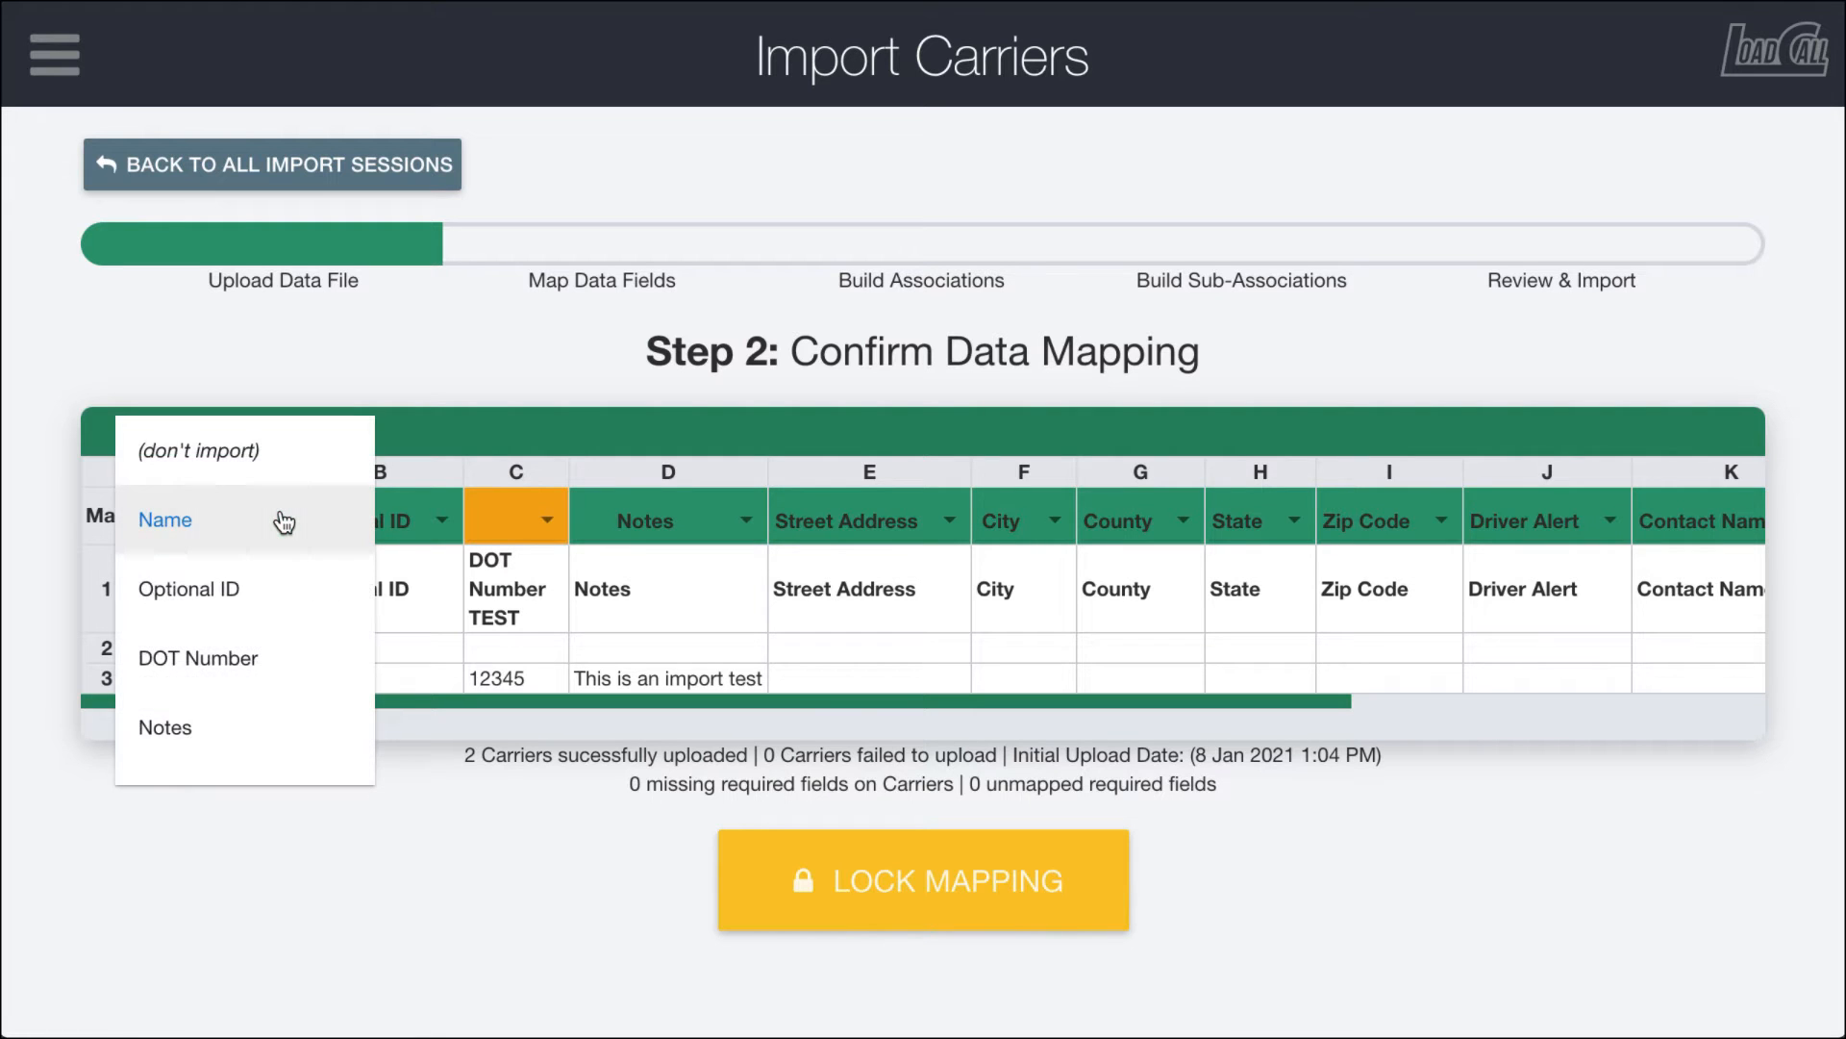
left_click(254, 448)
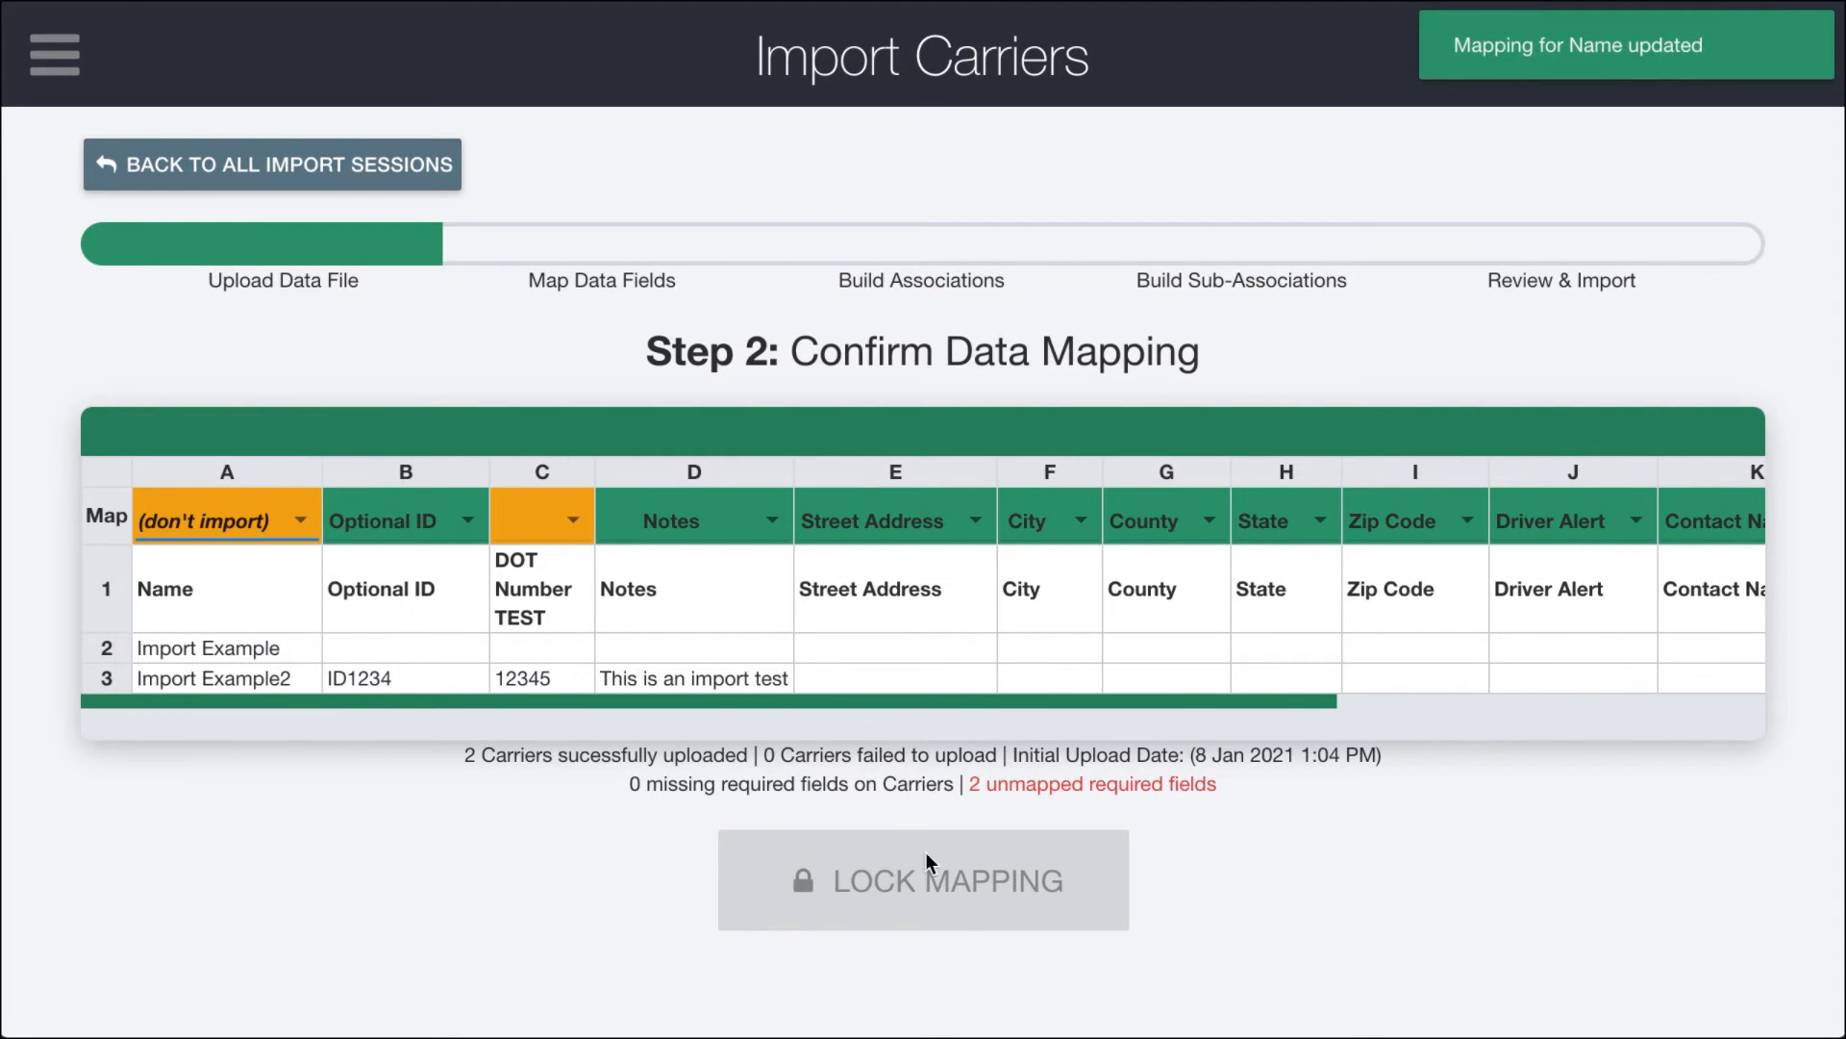
left_click(298, 520)
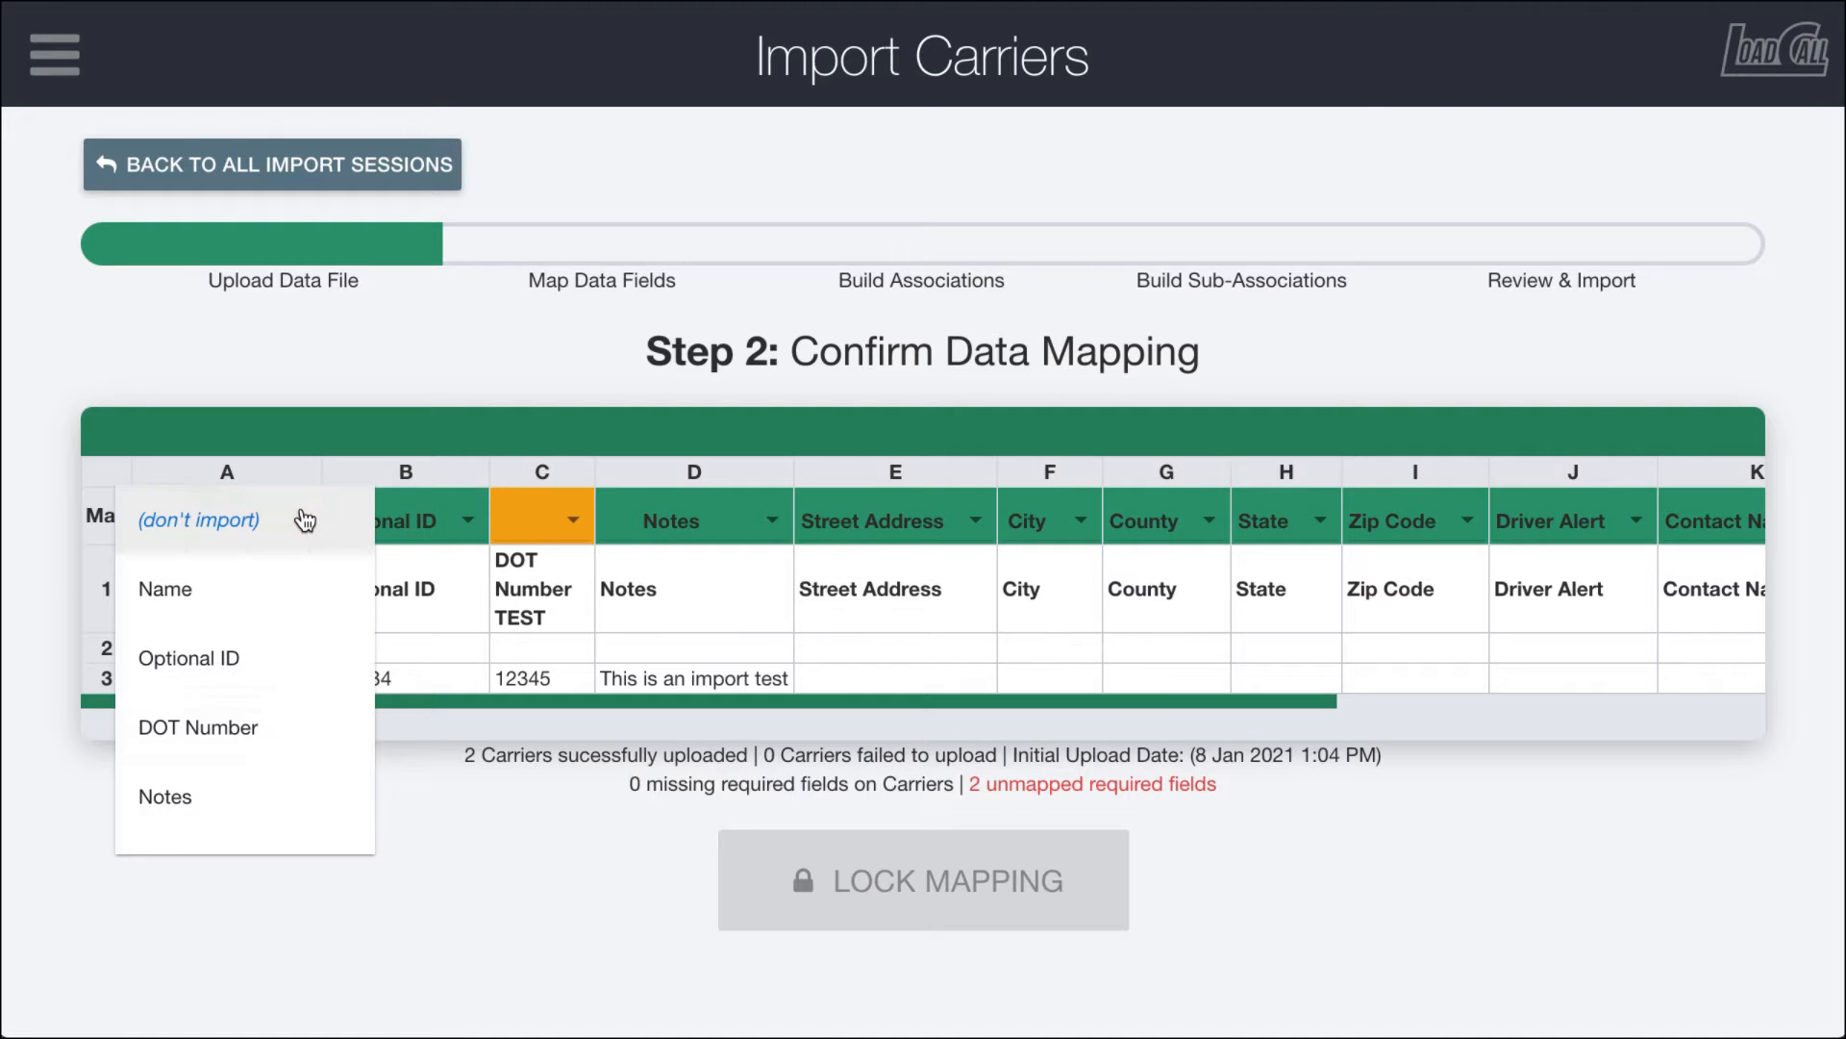
left_click(208, 589)
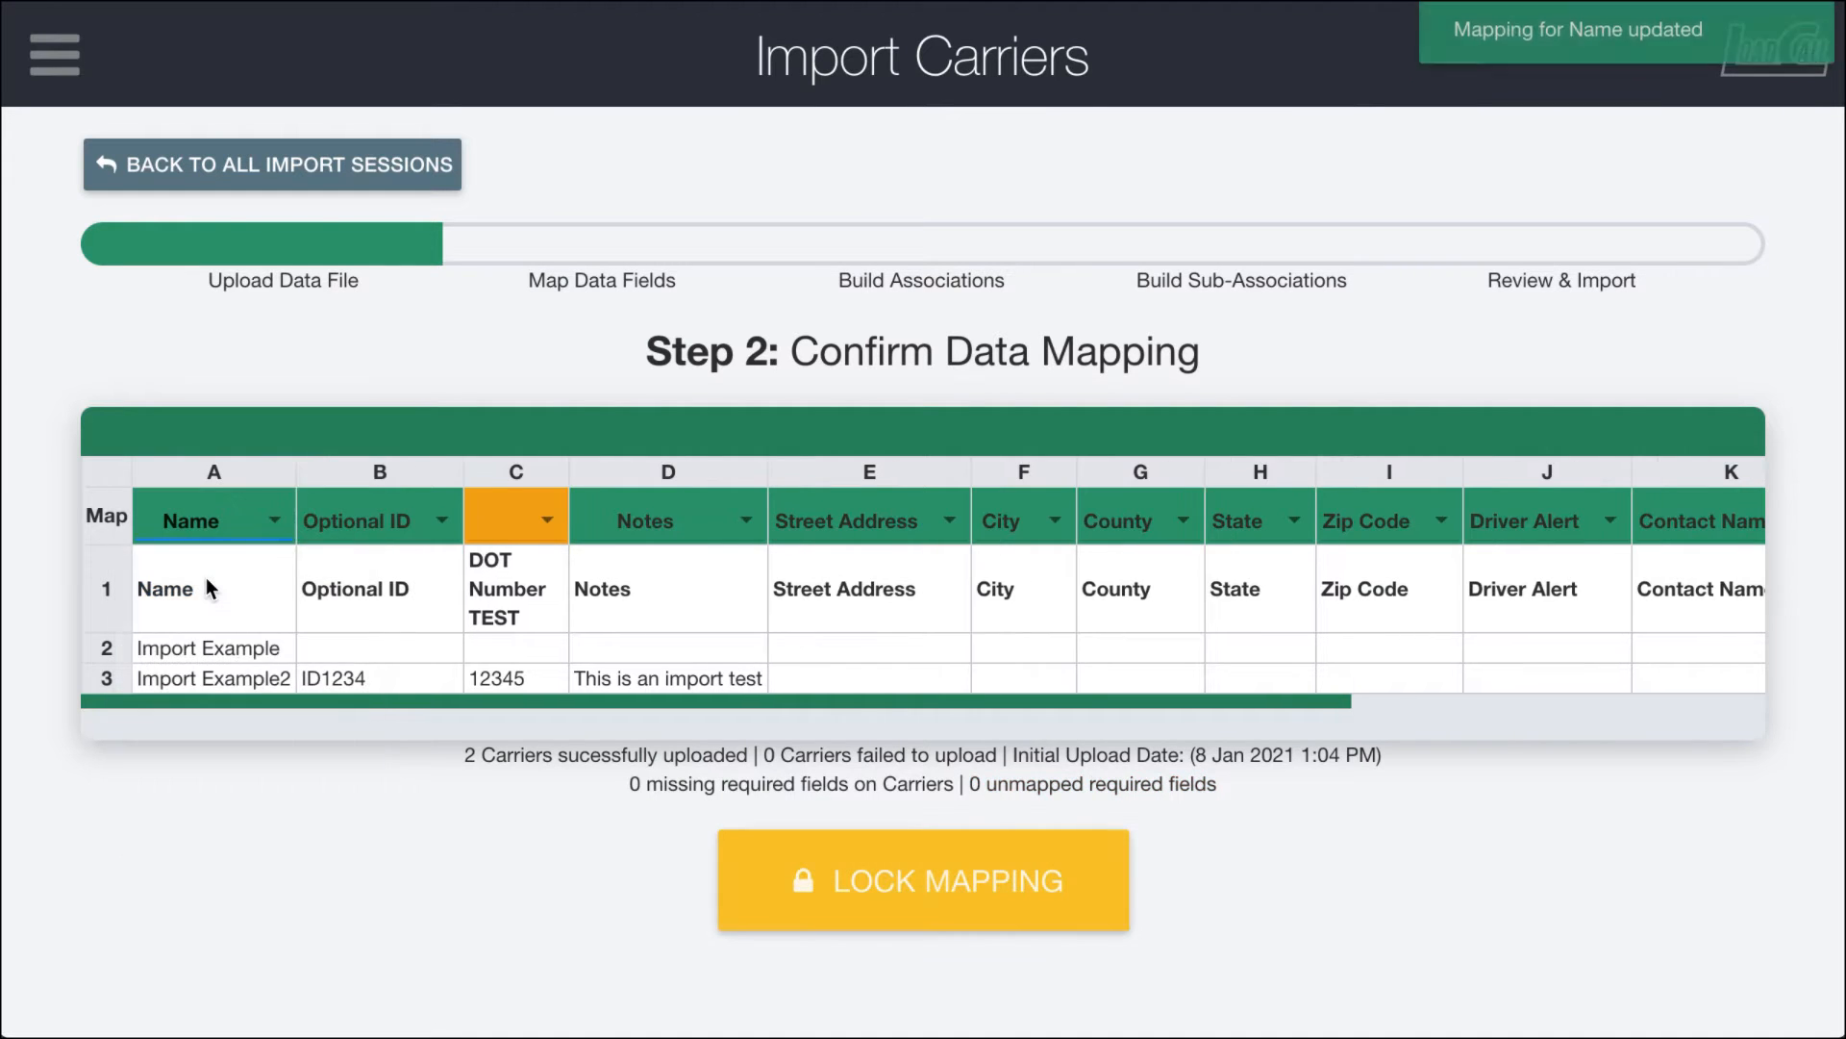
Step: Map the unmapped DOT Number TEST column to the DOT Number field
left_click(544, 529)
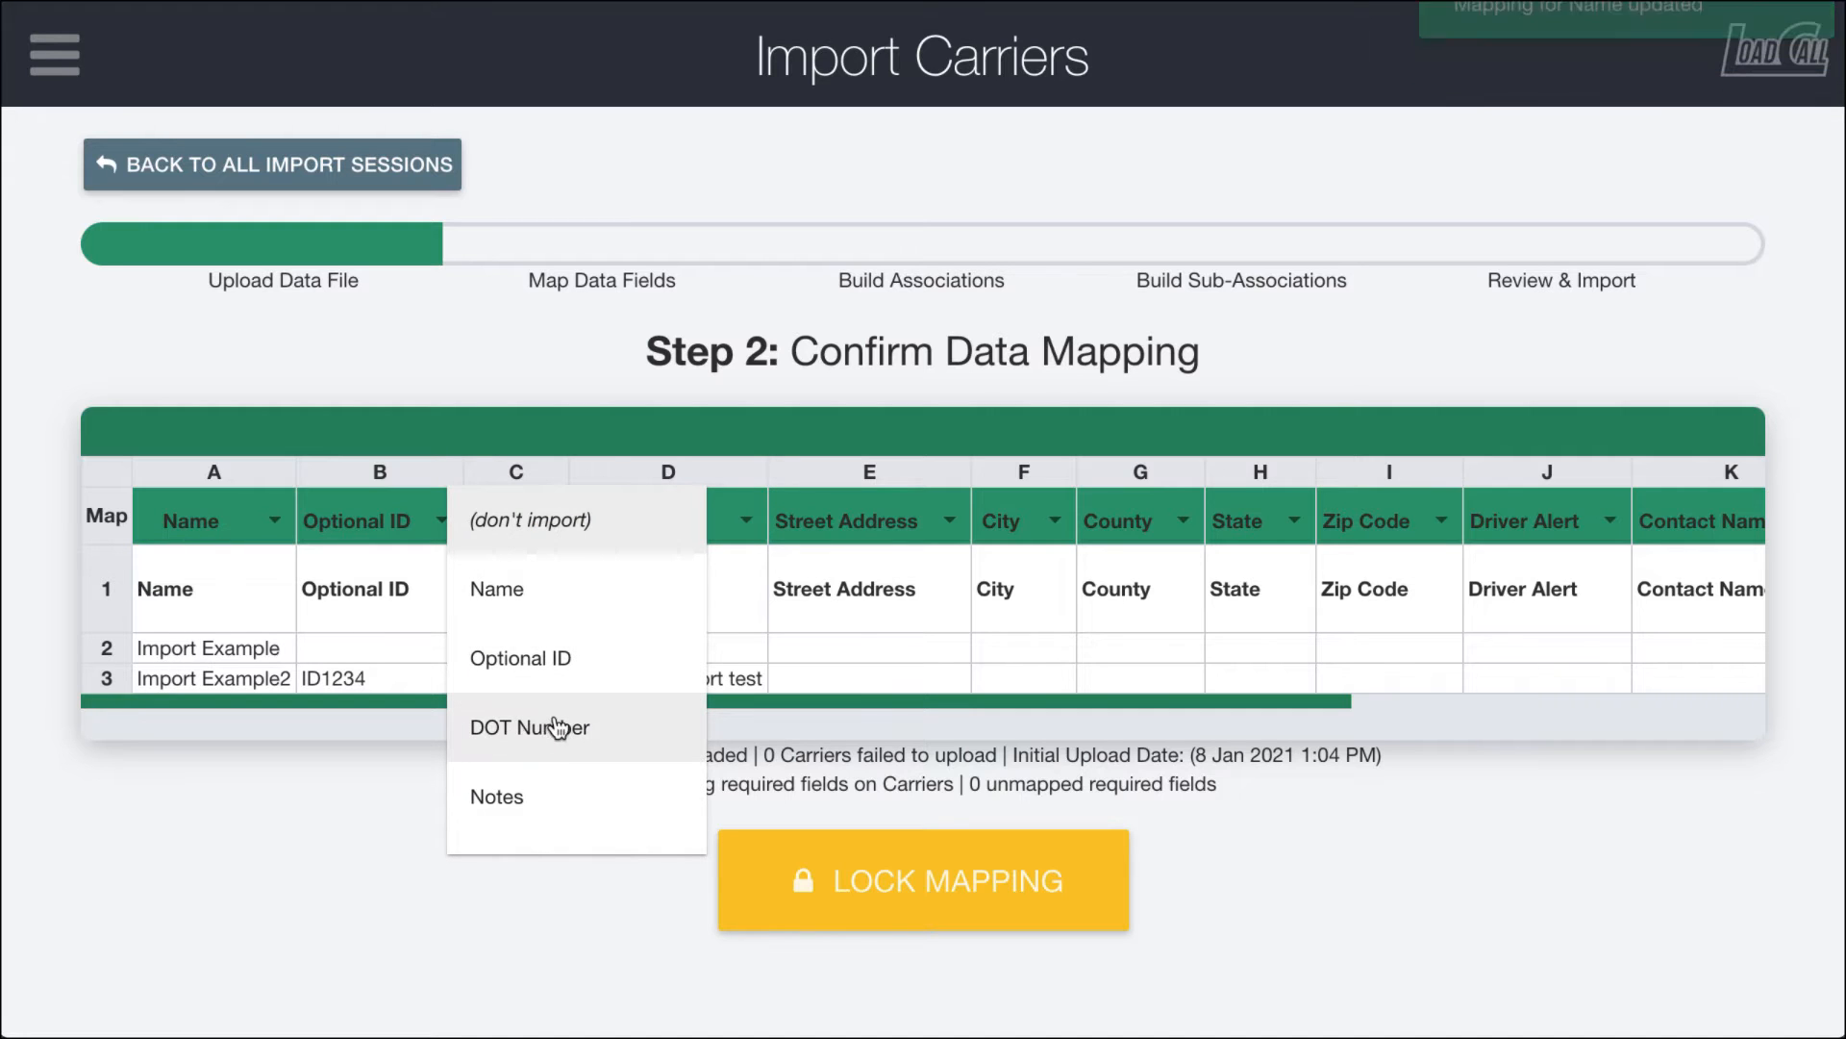
left_click(502, 729)
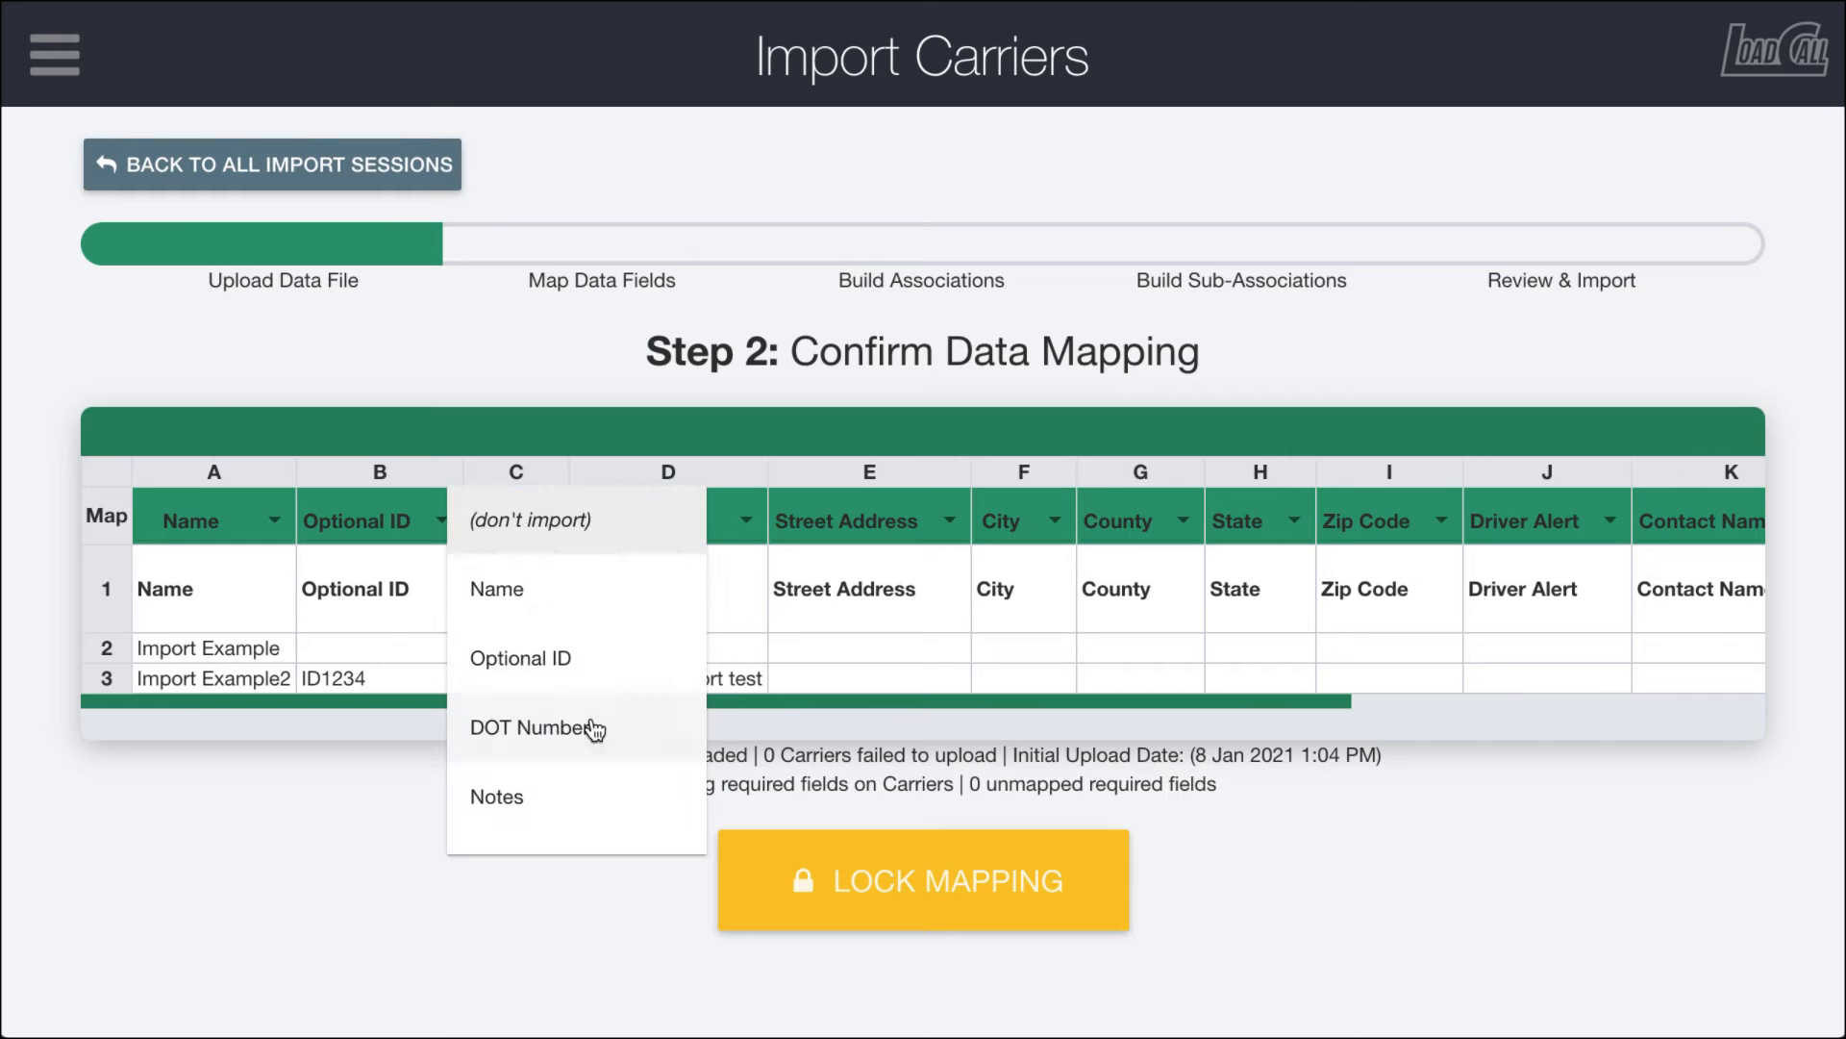
left_click(594, 729)
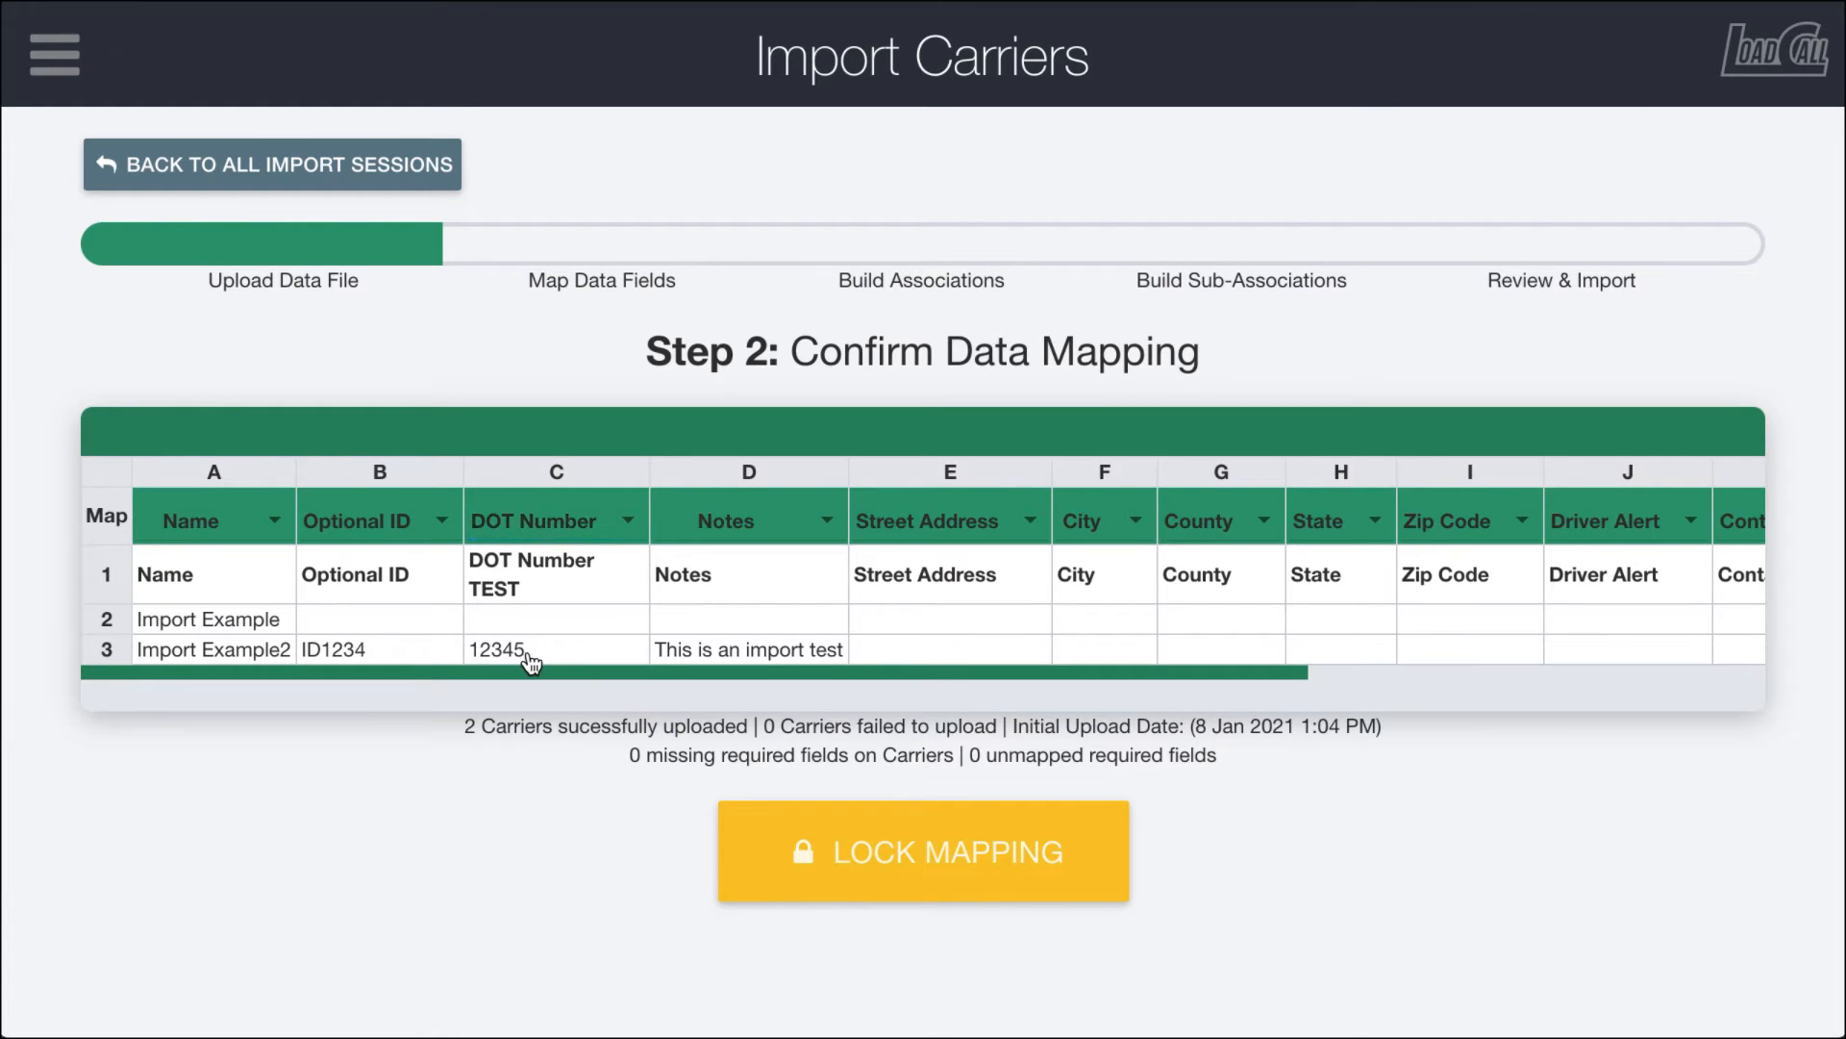
Step: Change the DOT number of Import Example2 to 123 in the mapping table
double_click(524, 651)
left_click(657, 546)
key("BackSpace")
key("BackSpace")
left_click(1204, 648)
Step: Lock the data mapping and build the association and sub-association links
scroll(809, 573, "right", 5)
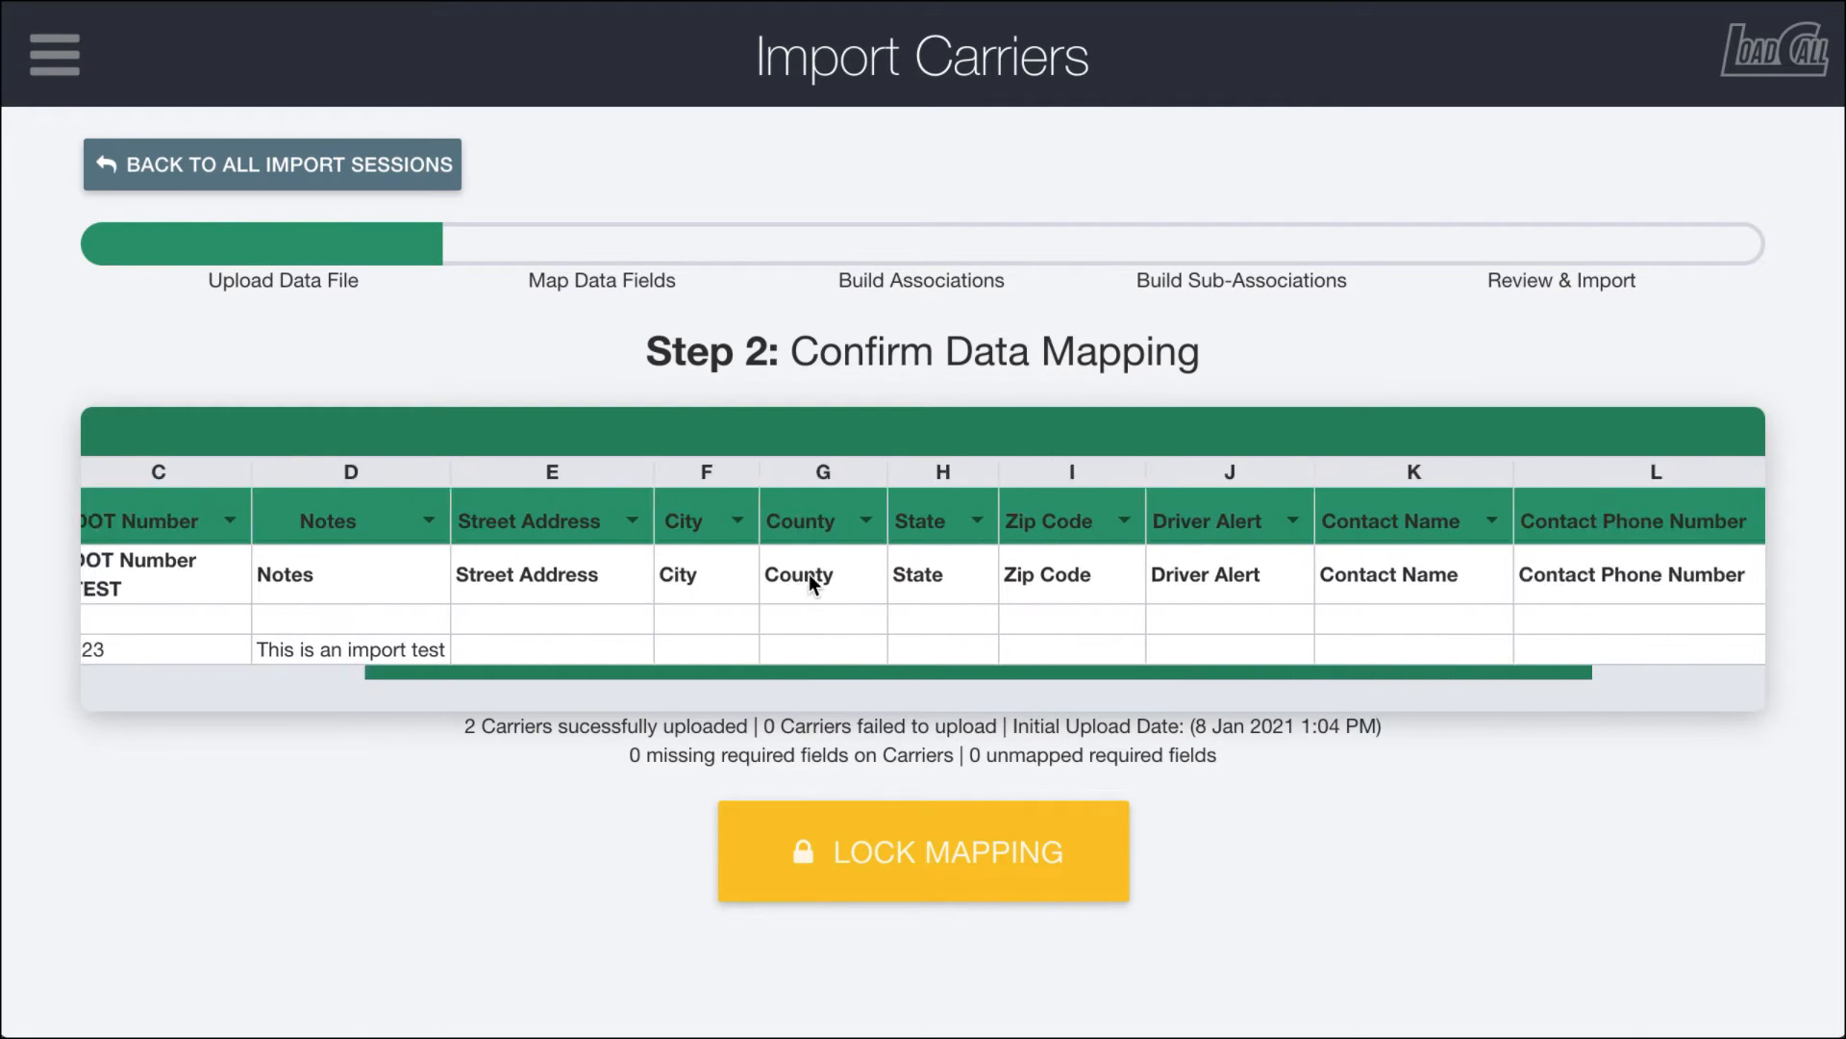
scroll(810, 574, "left", 5)
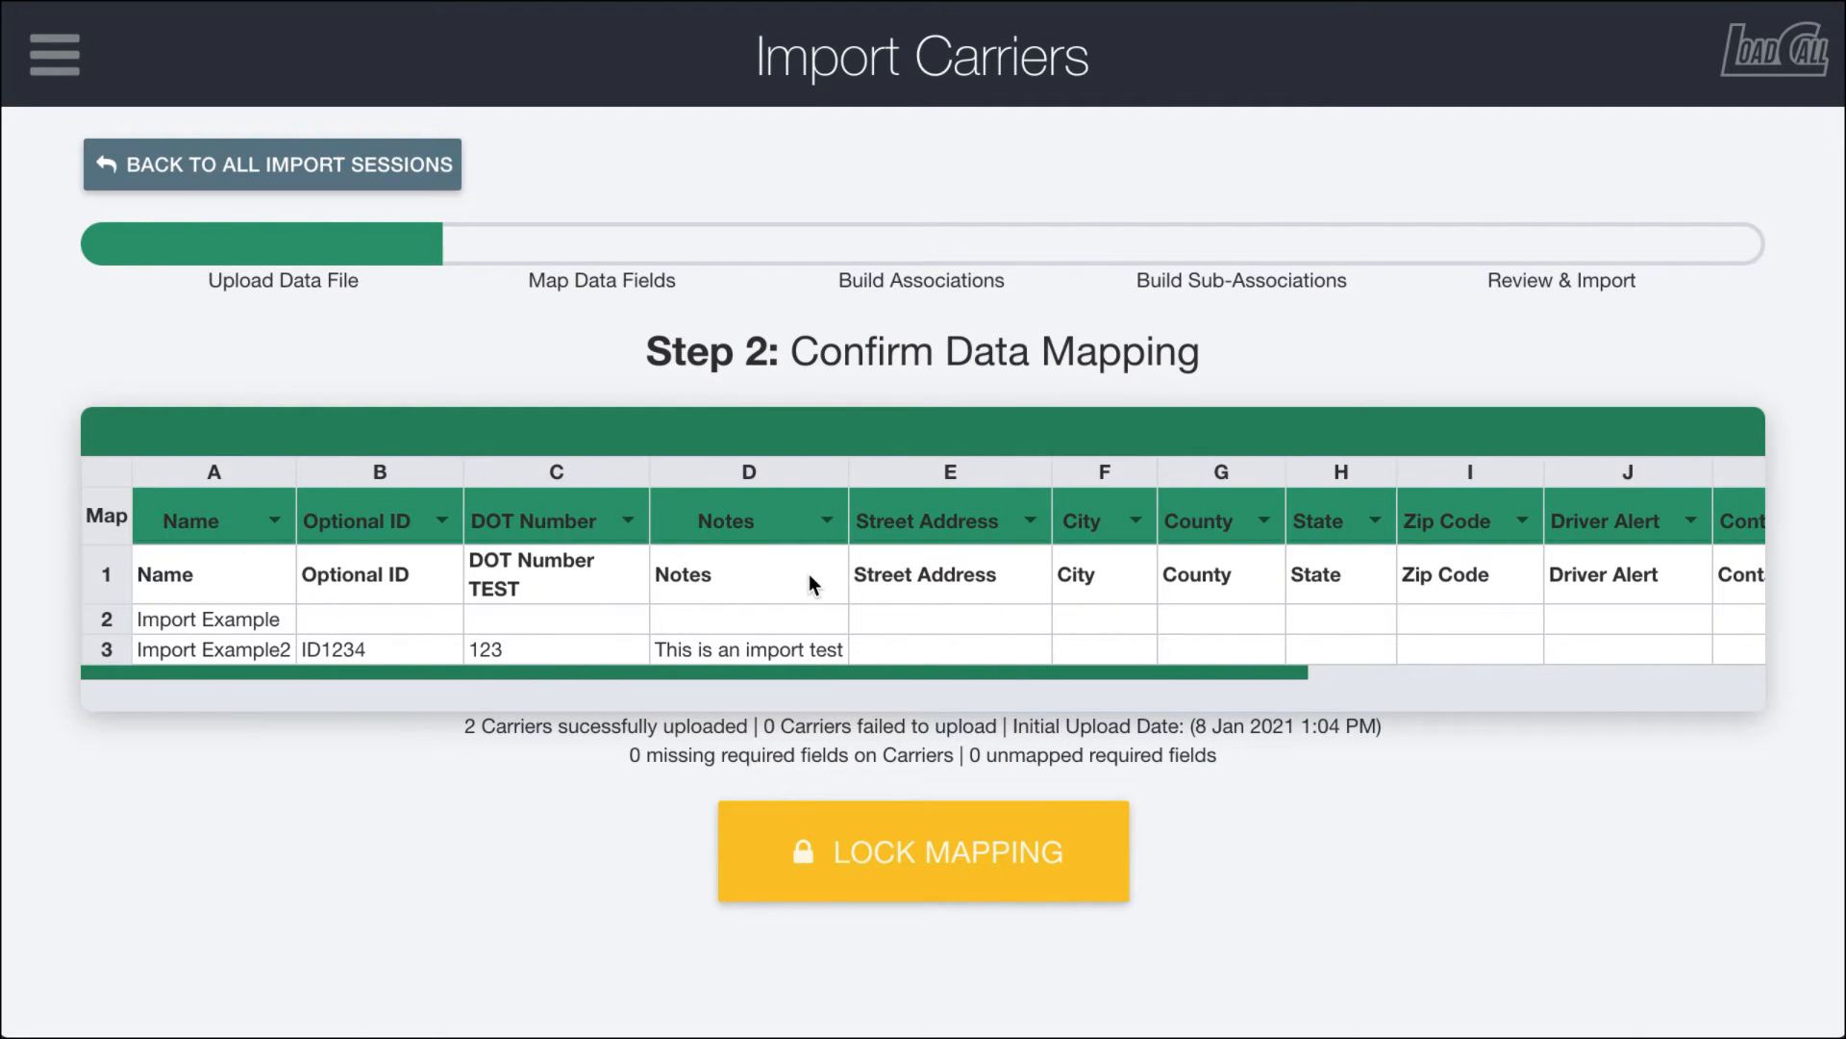
left_click(916, 856)
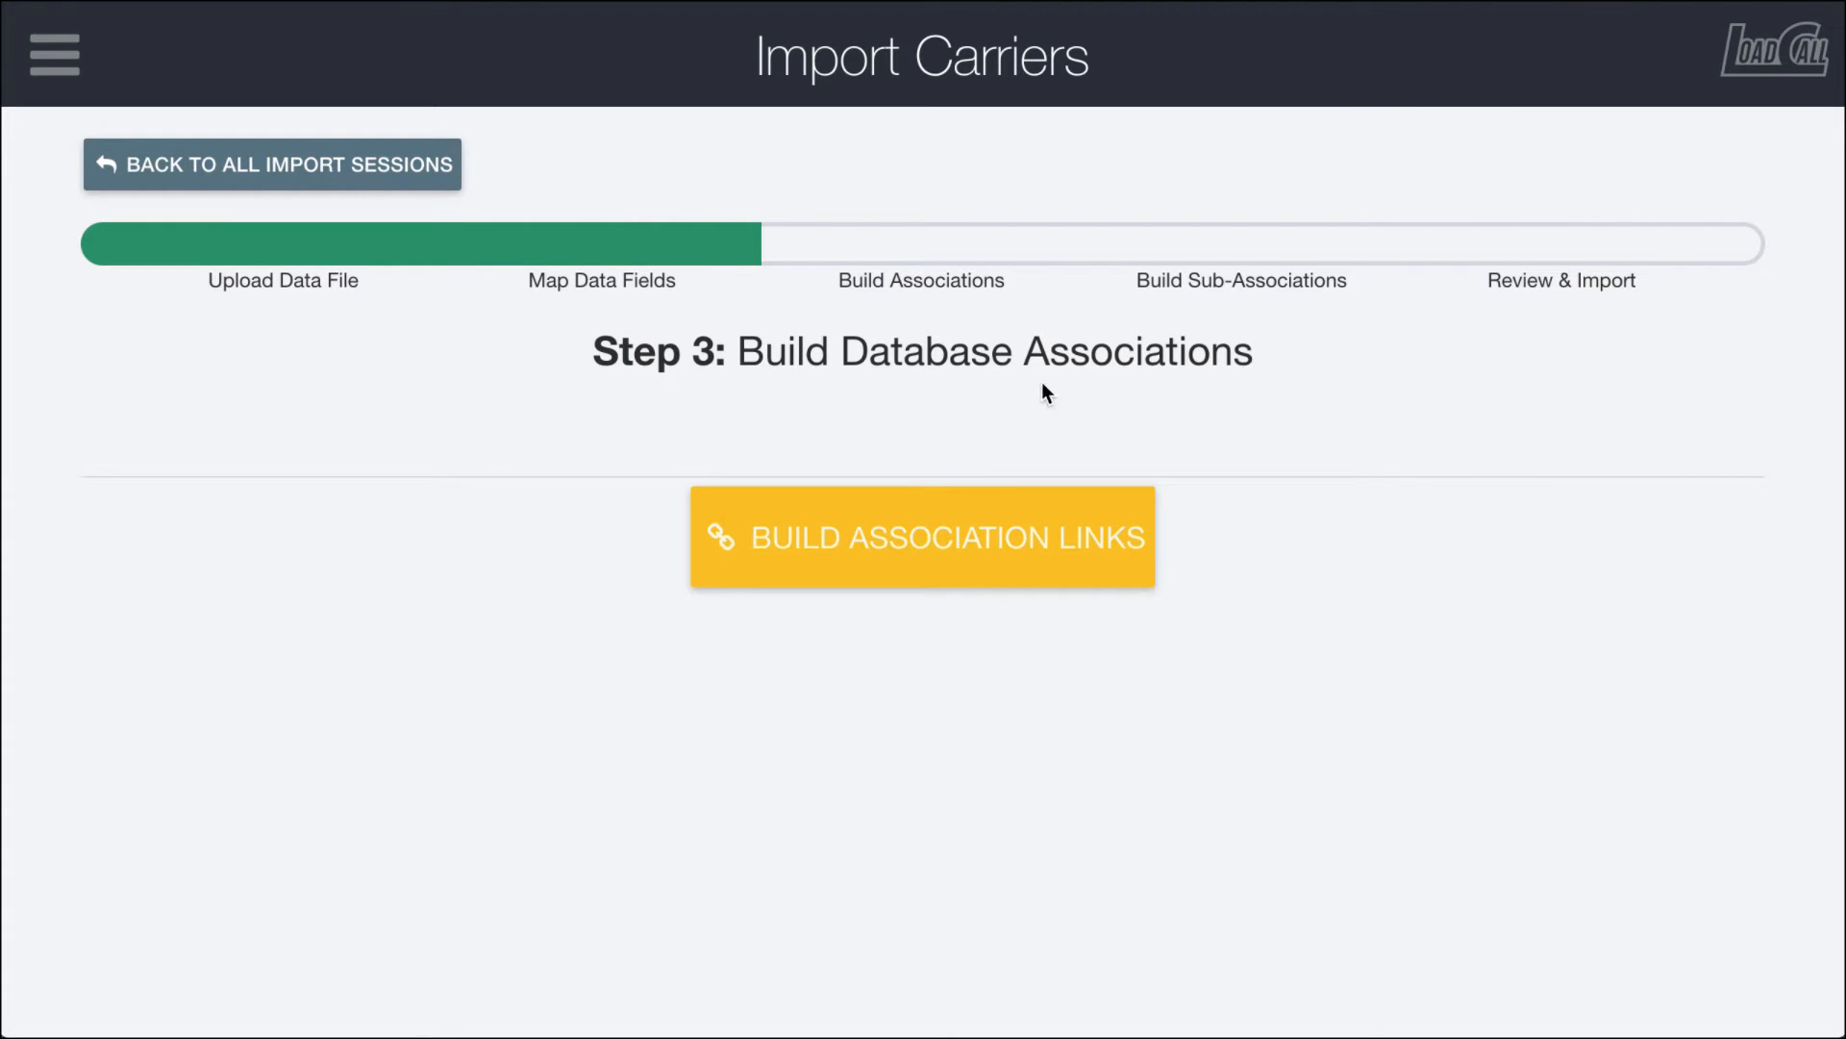
left_click(792, 552)
left_click(807, 569)
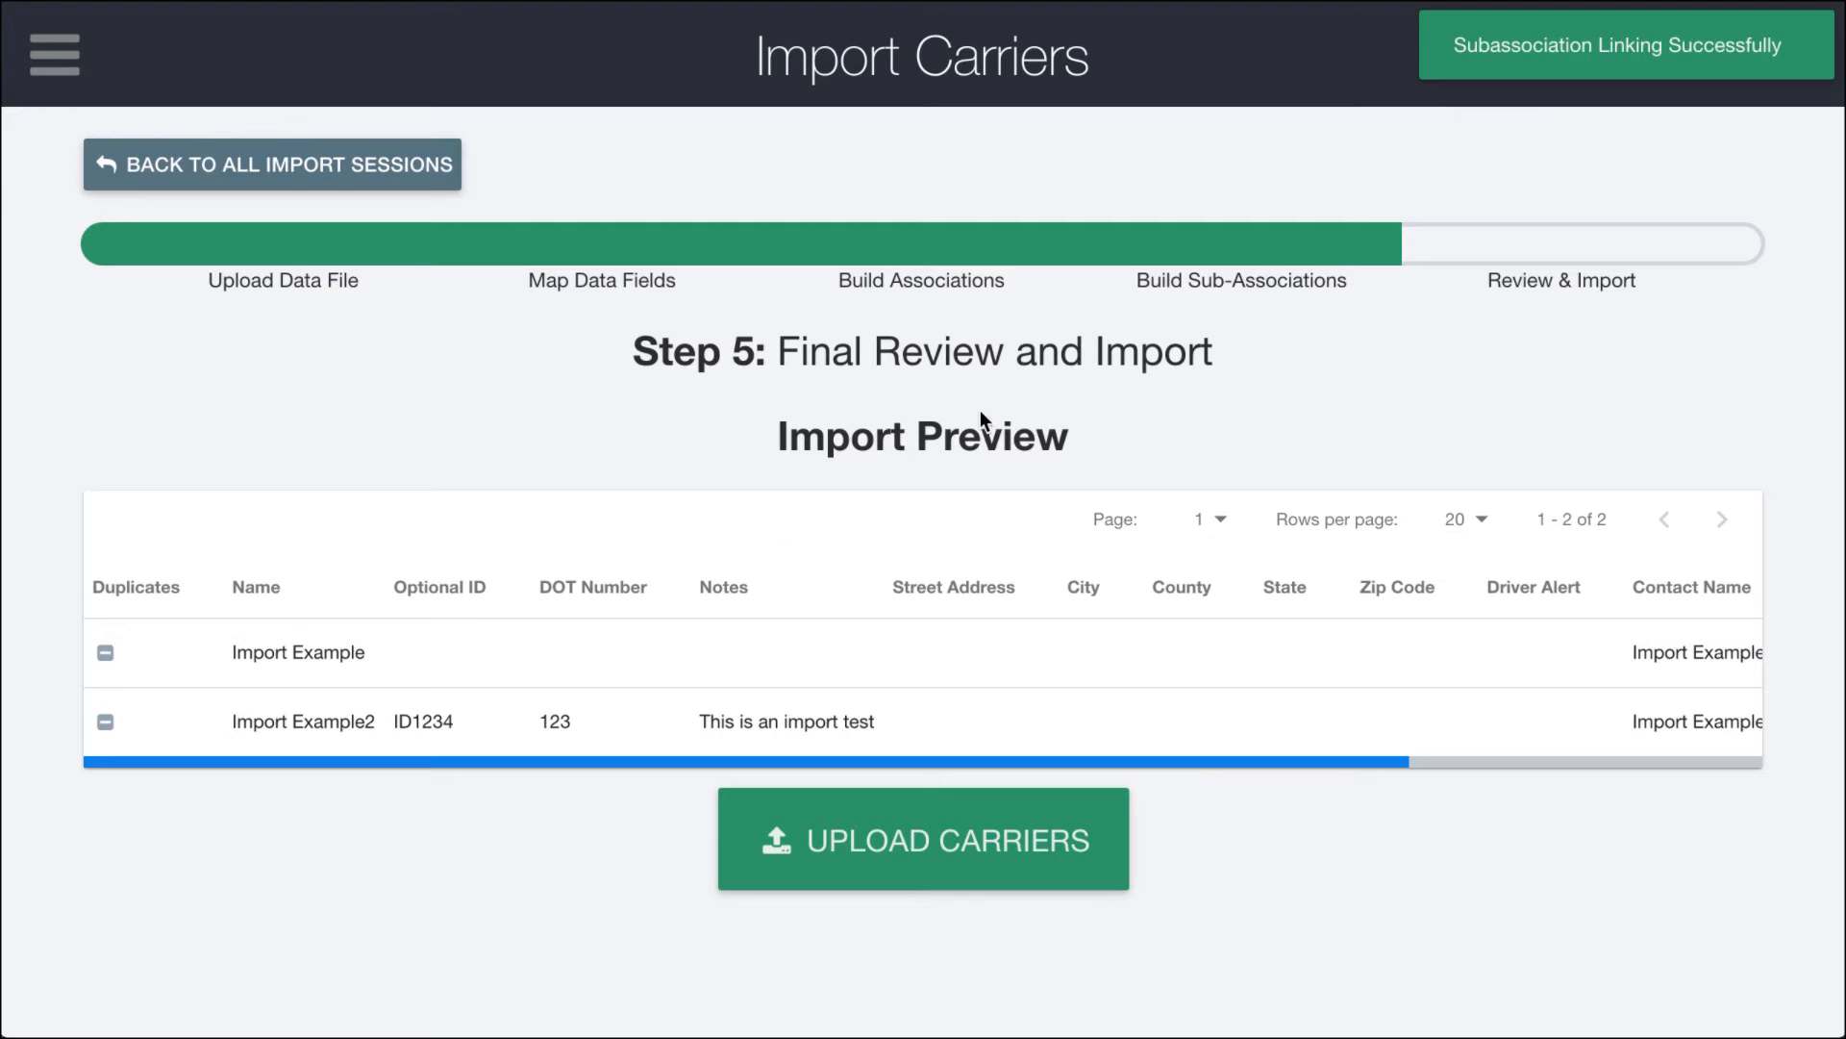
Step: Review the import preview, leave the DOT number of Import Example2 as it is, and upload the carriers
left_click(560, 719)
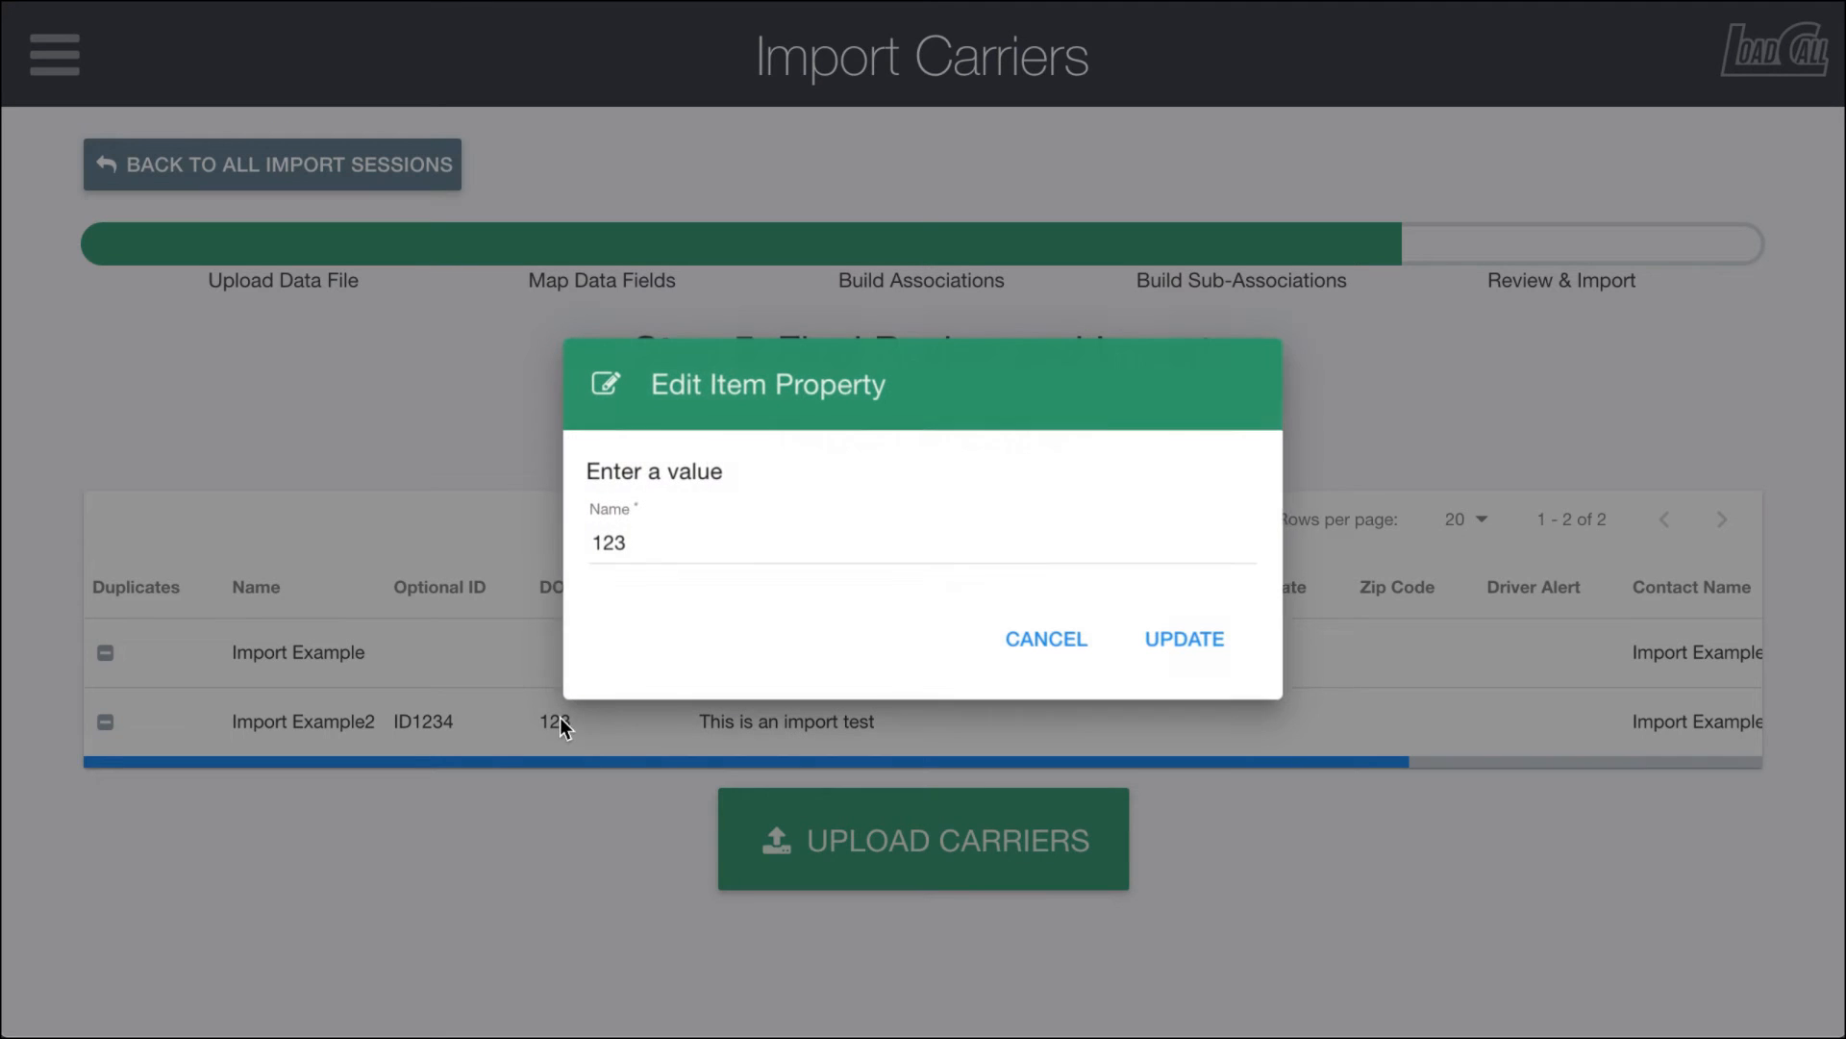
left_click(1055, 637)
scroll(614, 673, "right", 5)
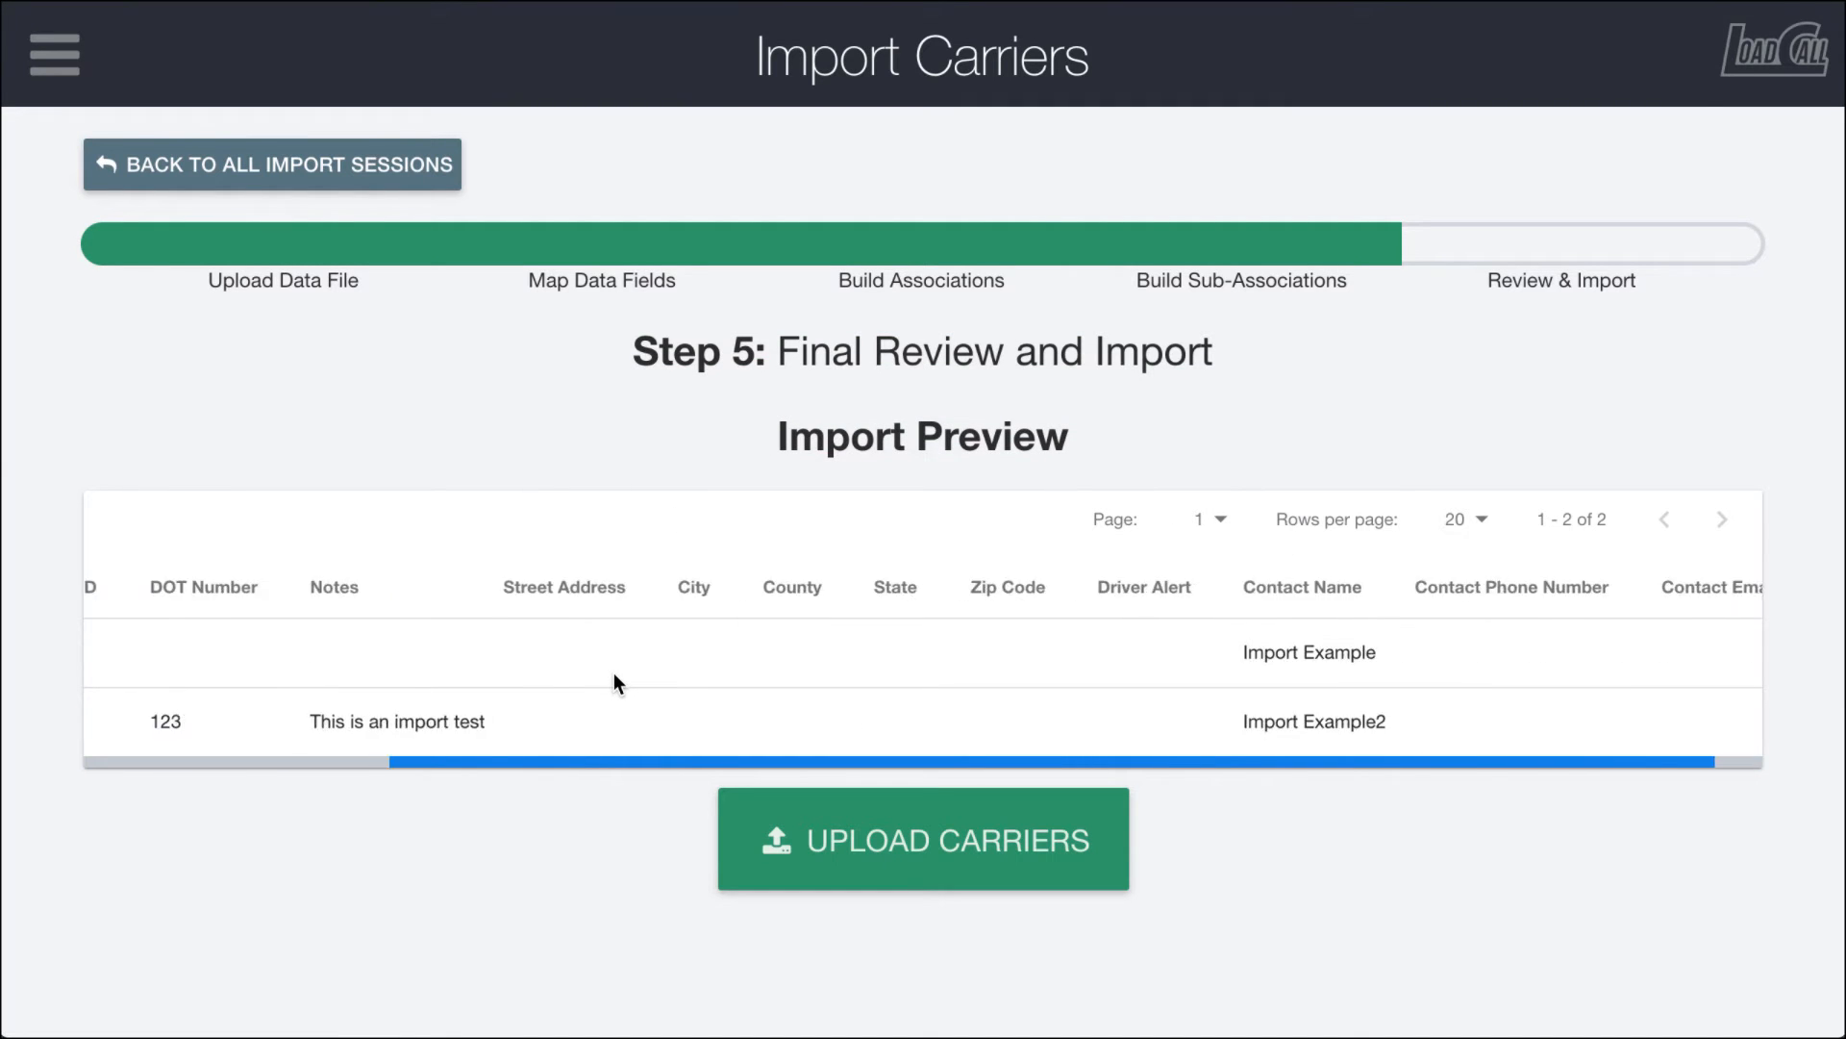
scroll(614, 674, "left", 5)
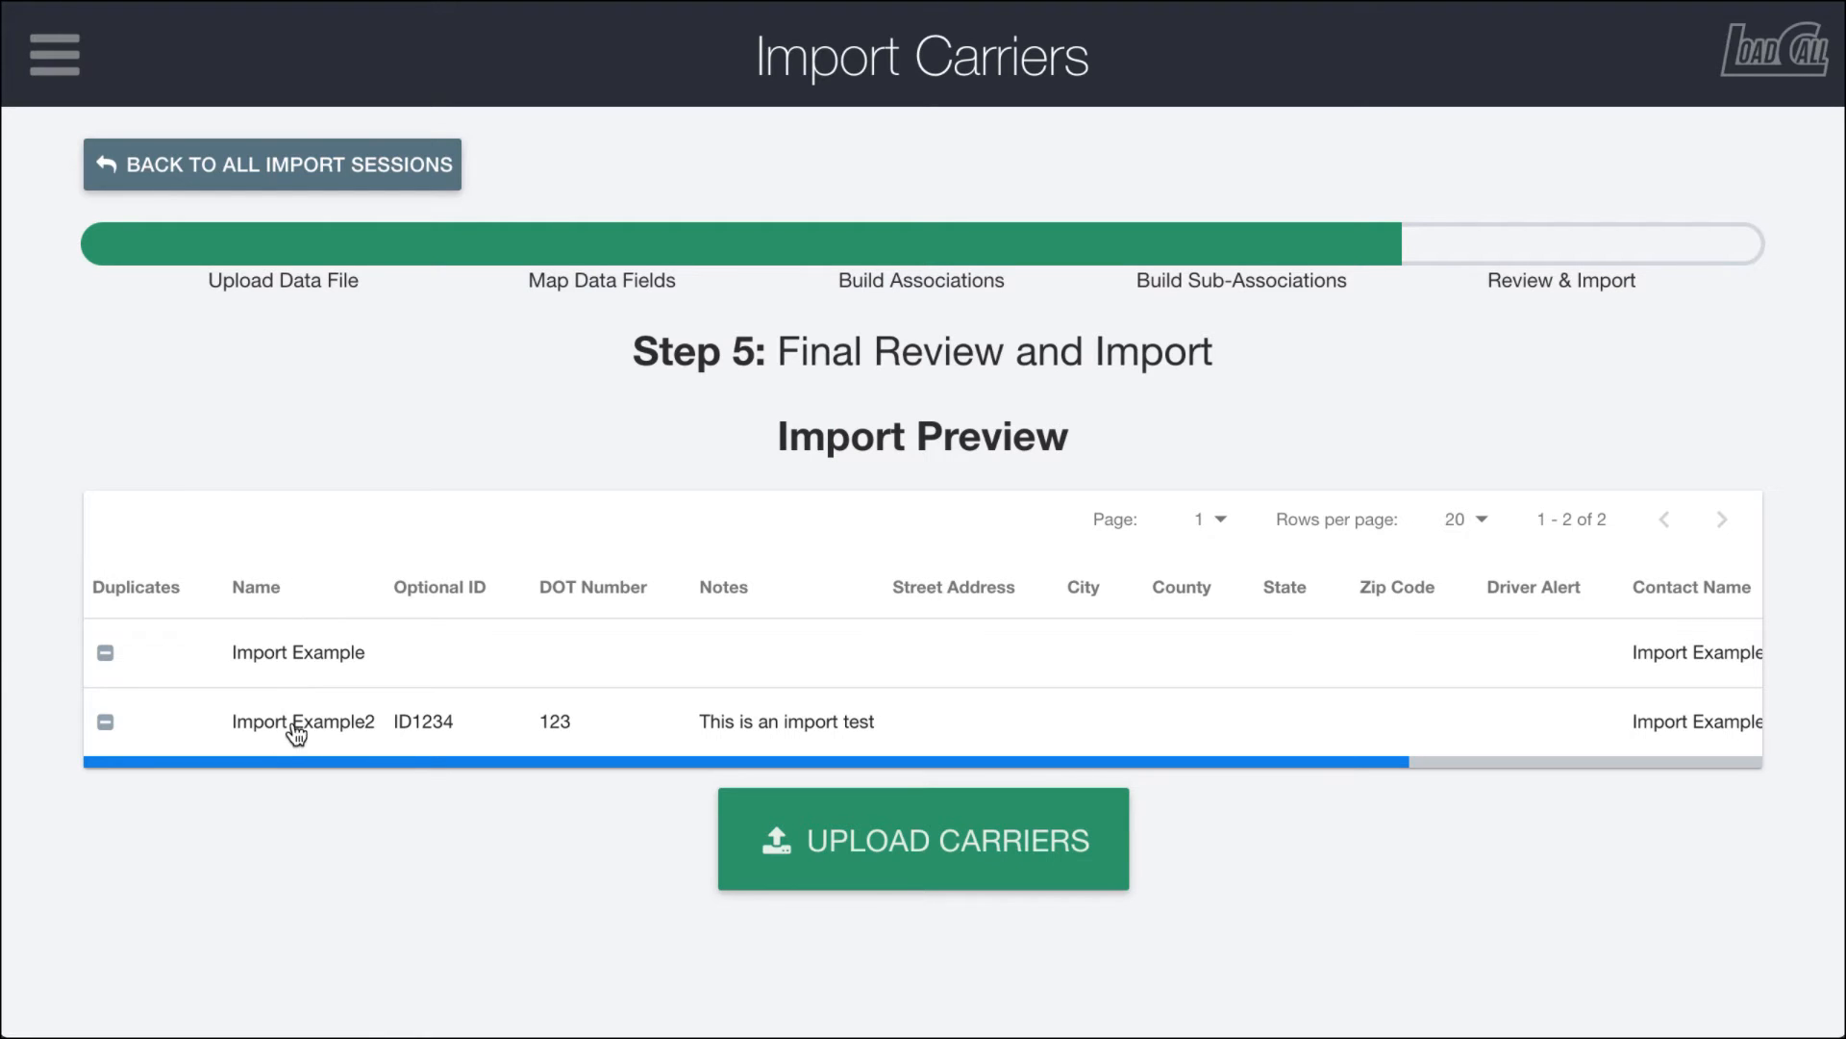
left_click(932, 858)
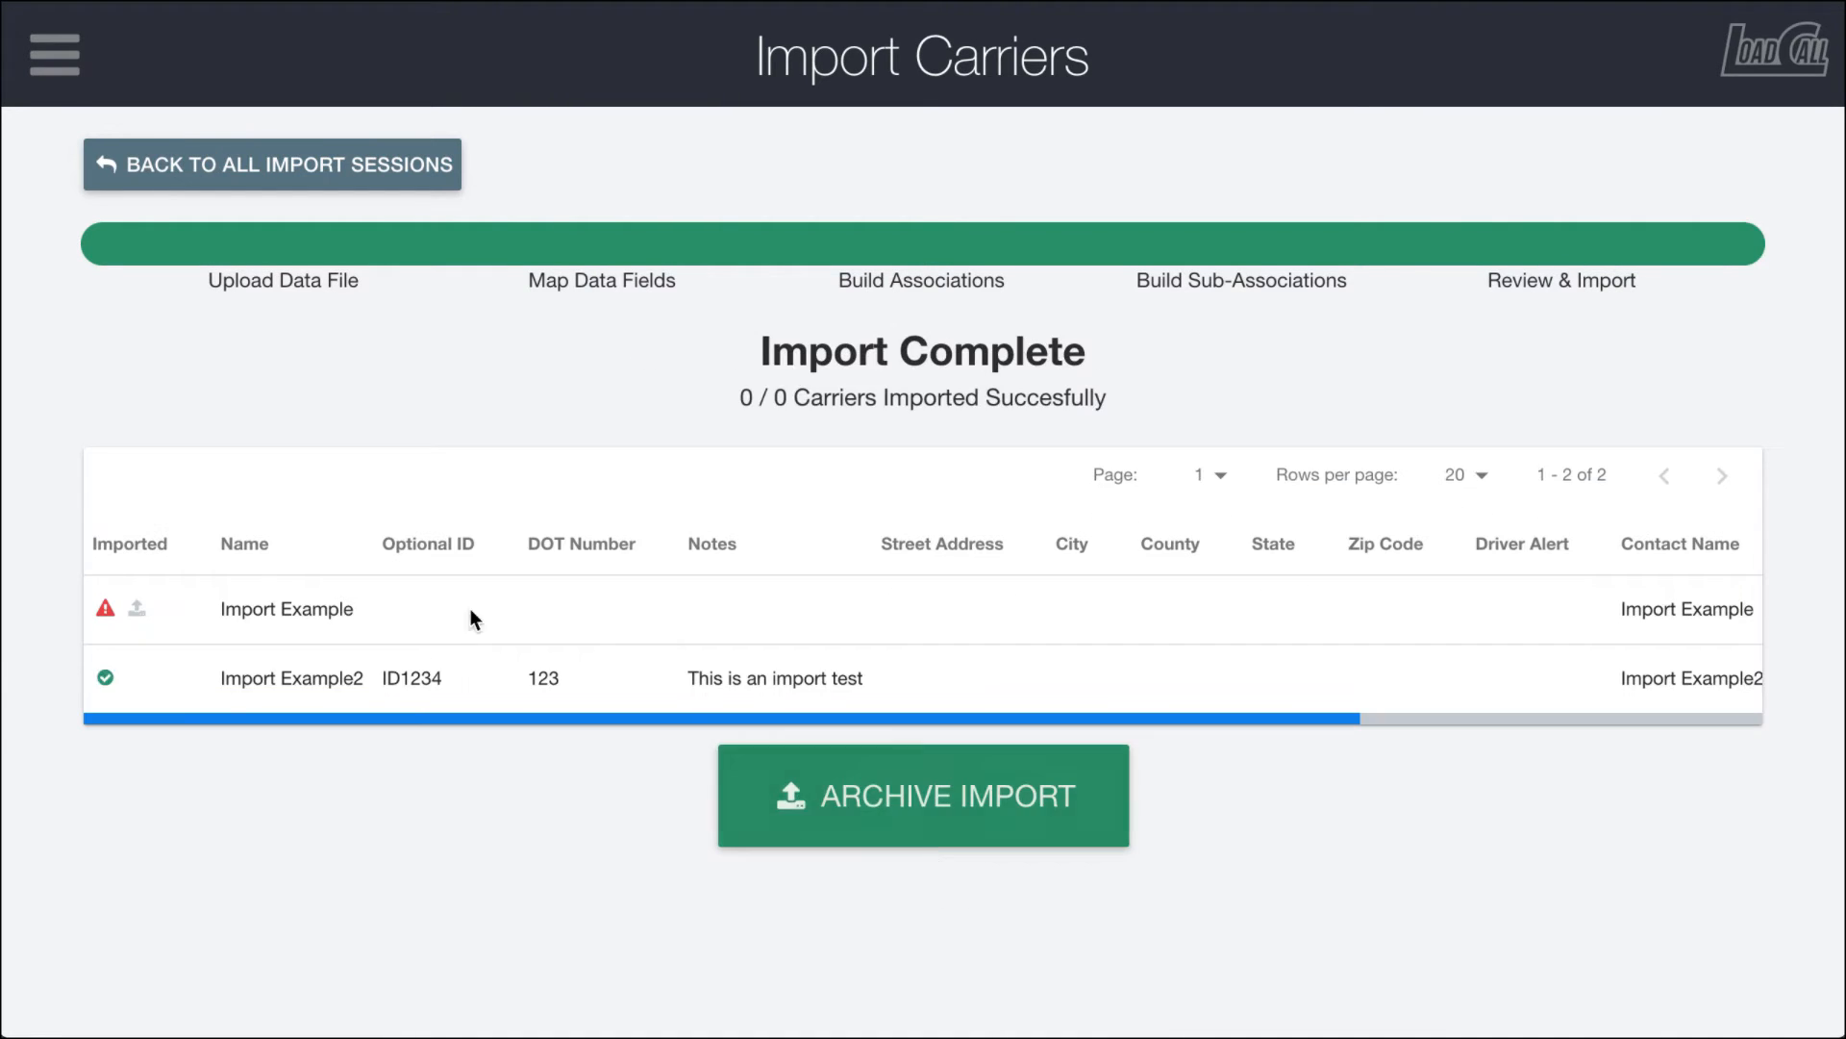
Step: Inspect the import error of Import Example and view the details of the imported Import Example2 carrier
mouse_move(98, 616)
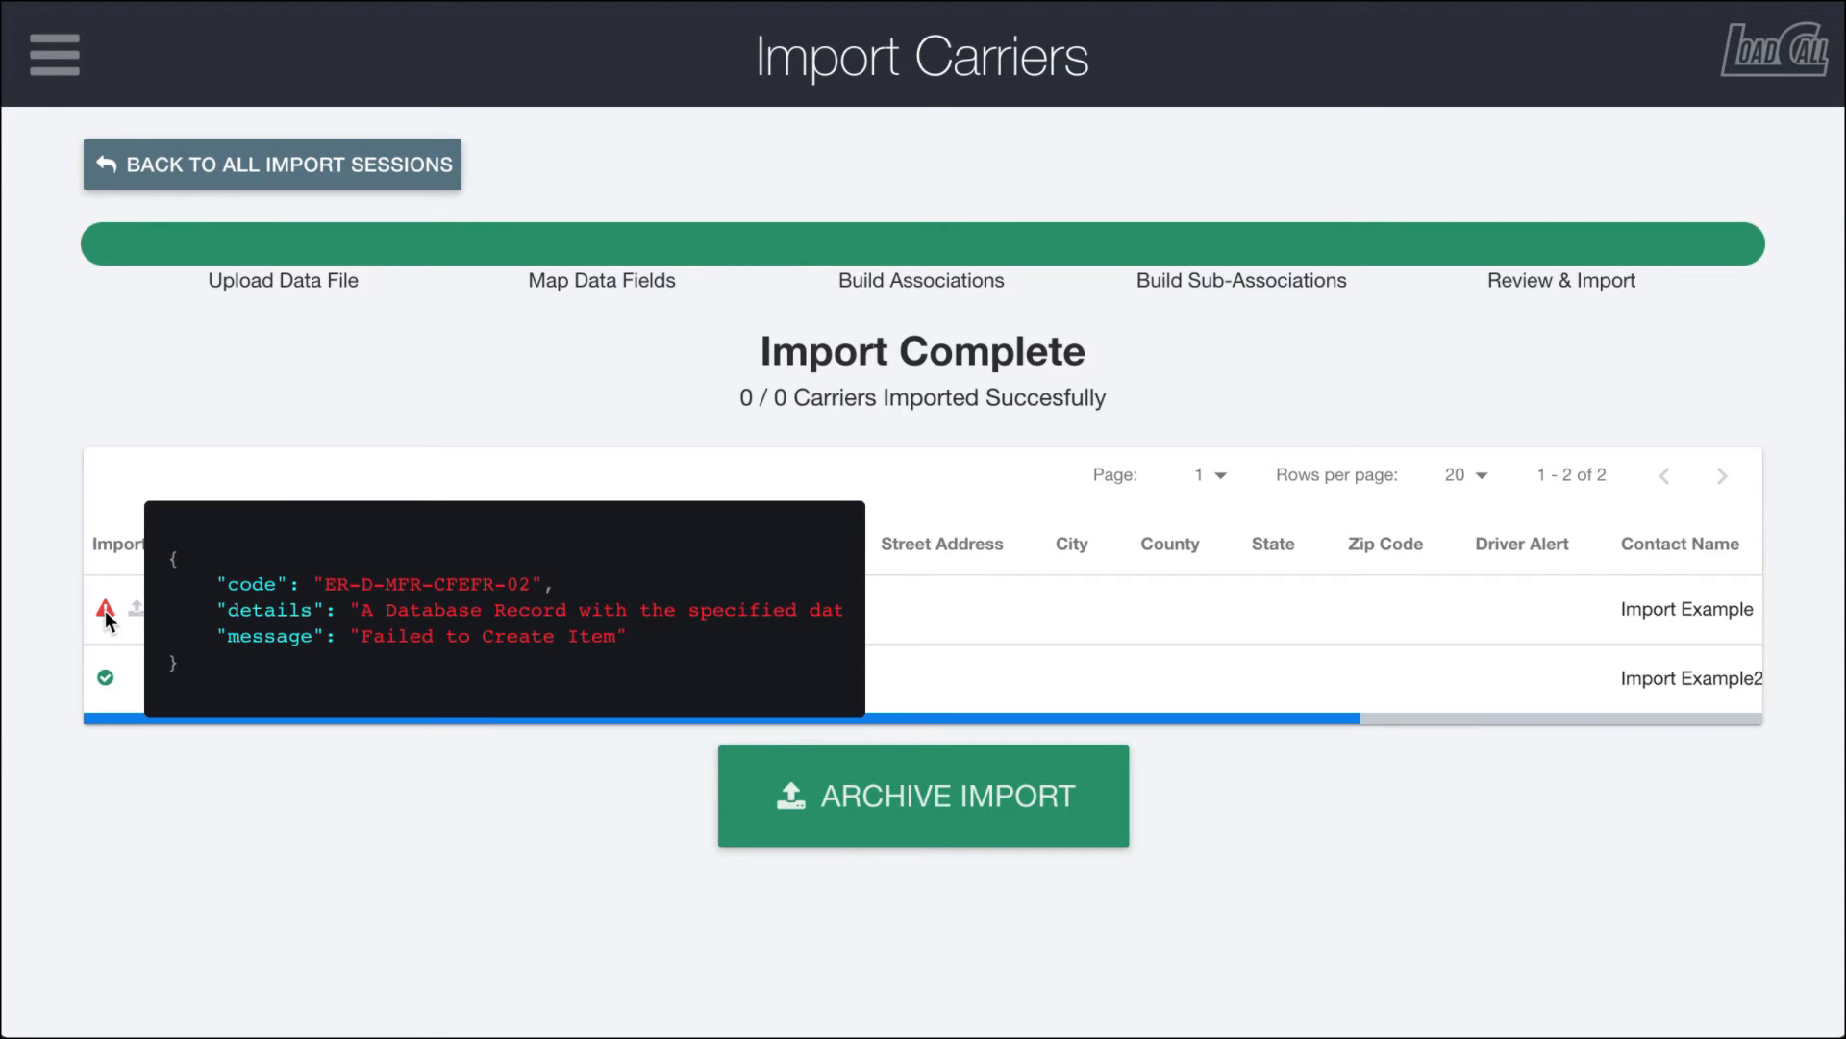
mouse_move(109, 600)
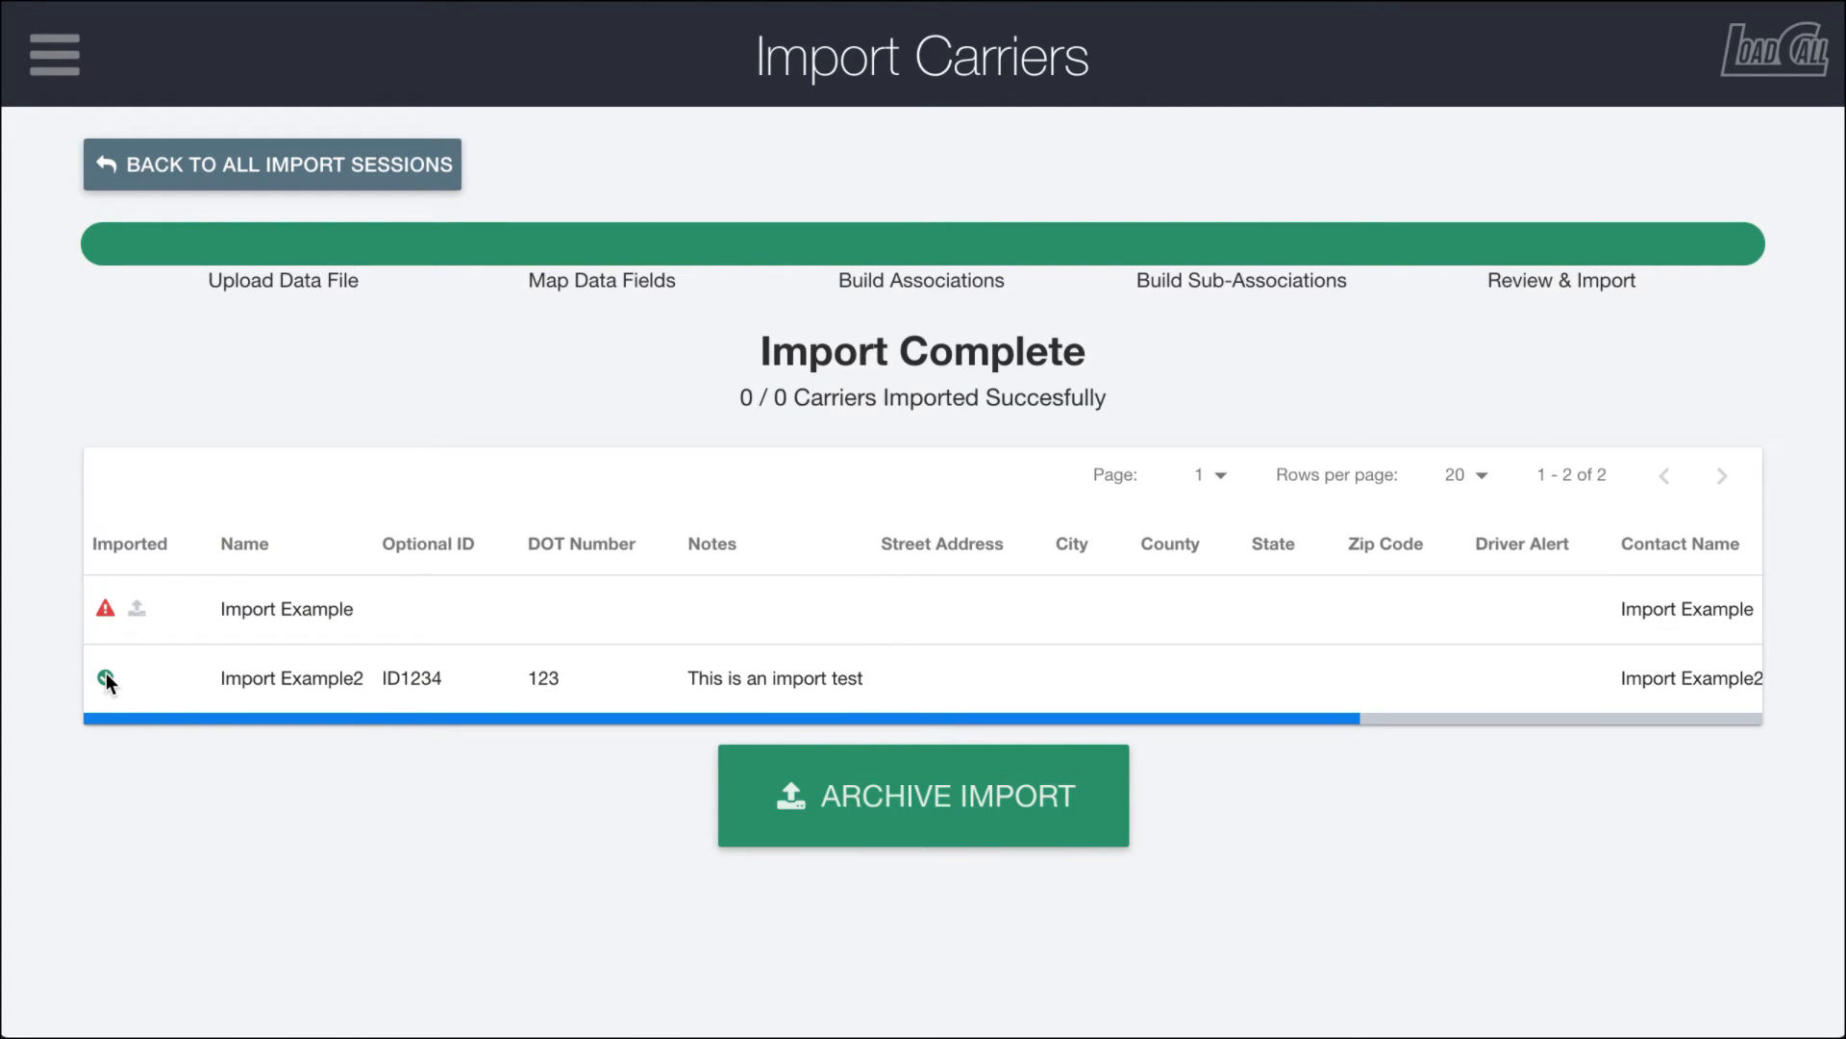
scroll(587, 666, "right", 6)
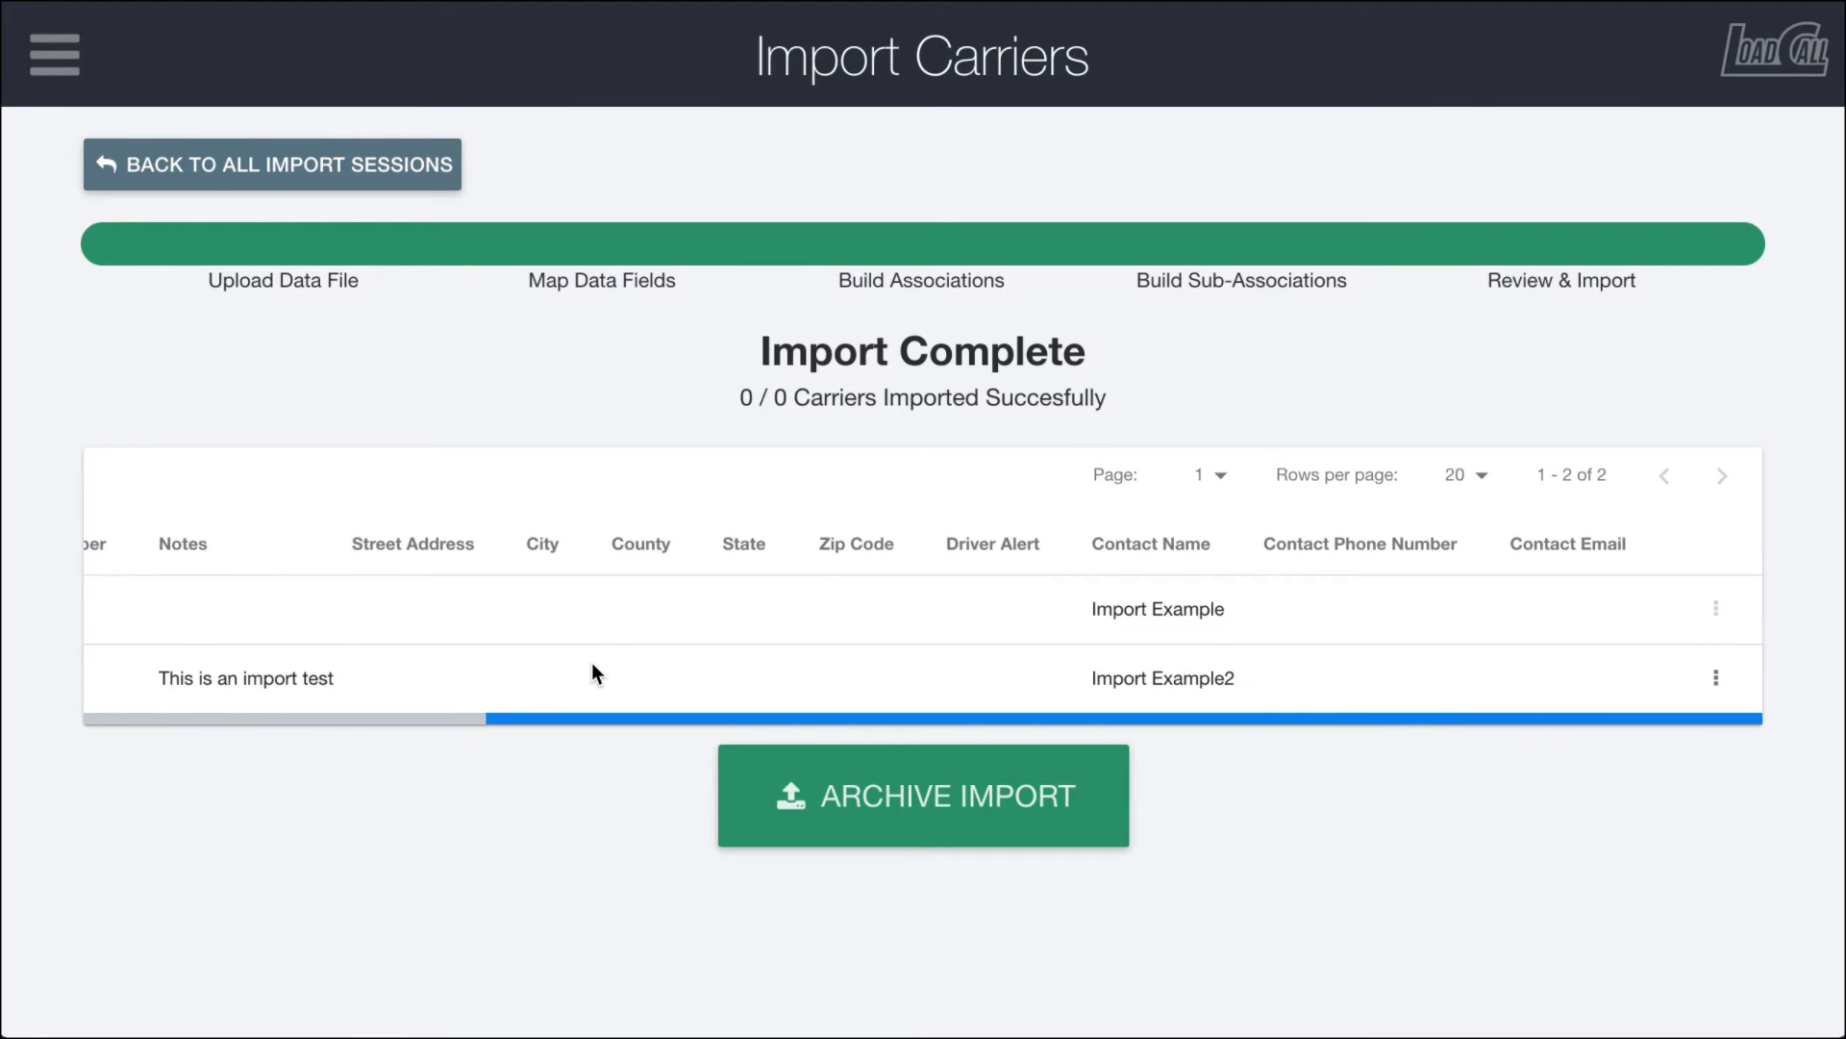
scroll(592, 666, "left", 6)
scroll(696, 664, "right", 6)
left_click(1716, 677)
left_click(1626, 678)
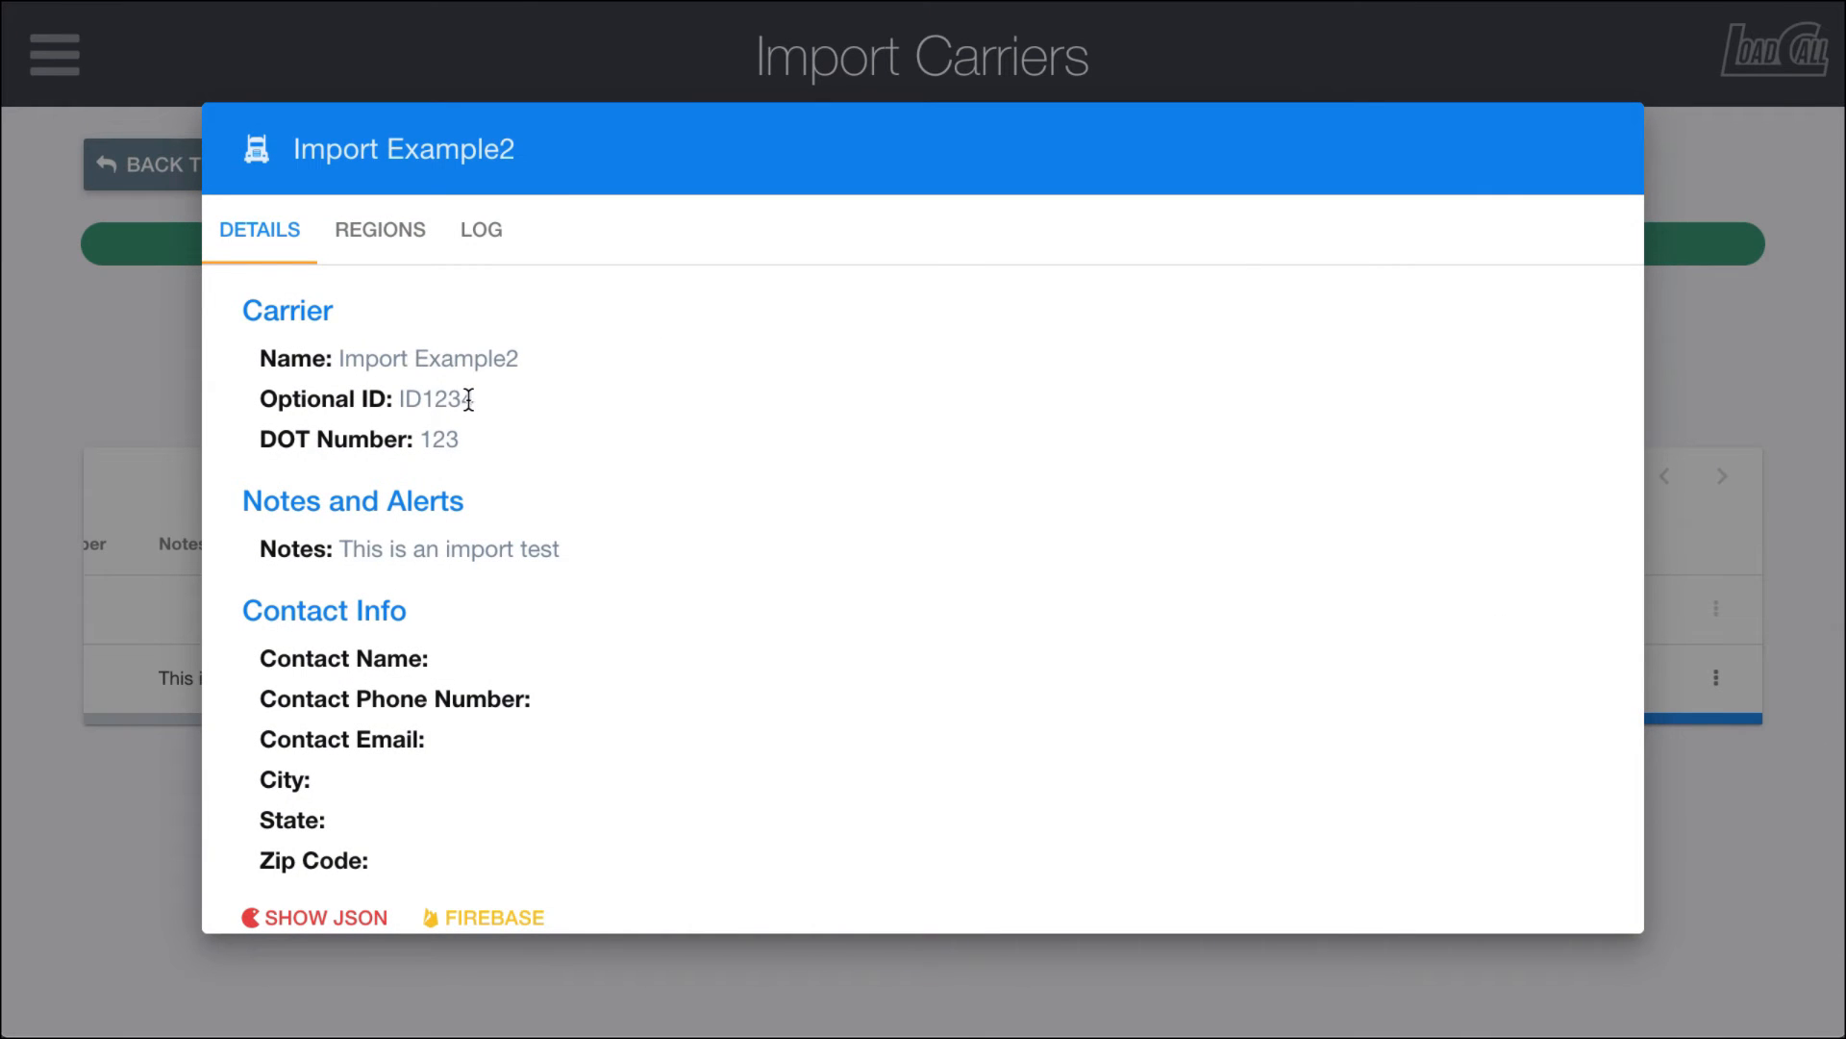
left_click(124, 384)
scroll(994, 689, "left", 5)
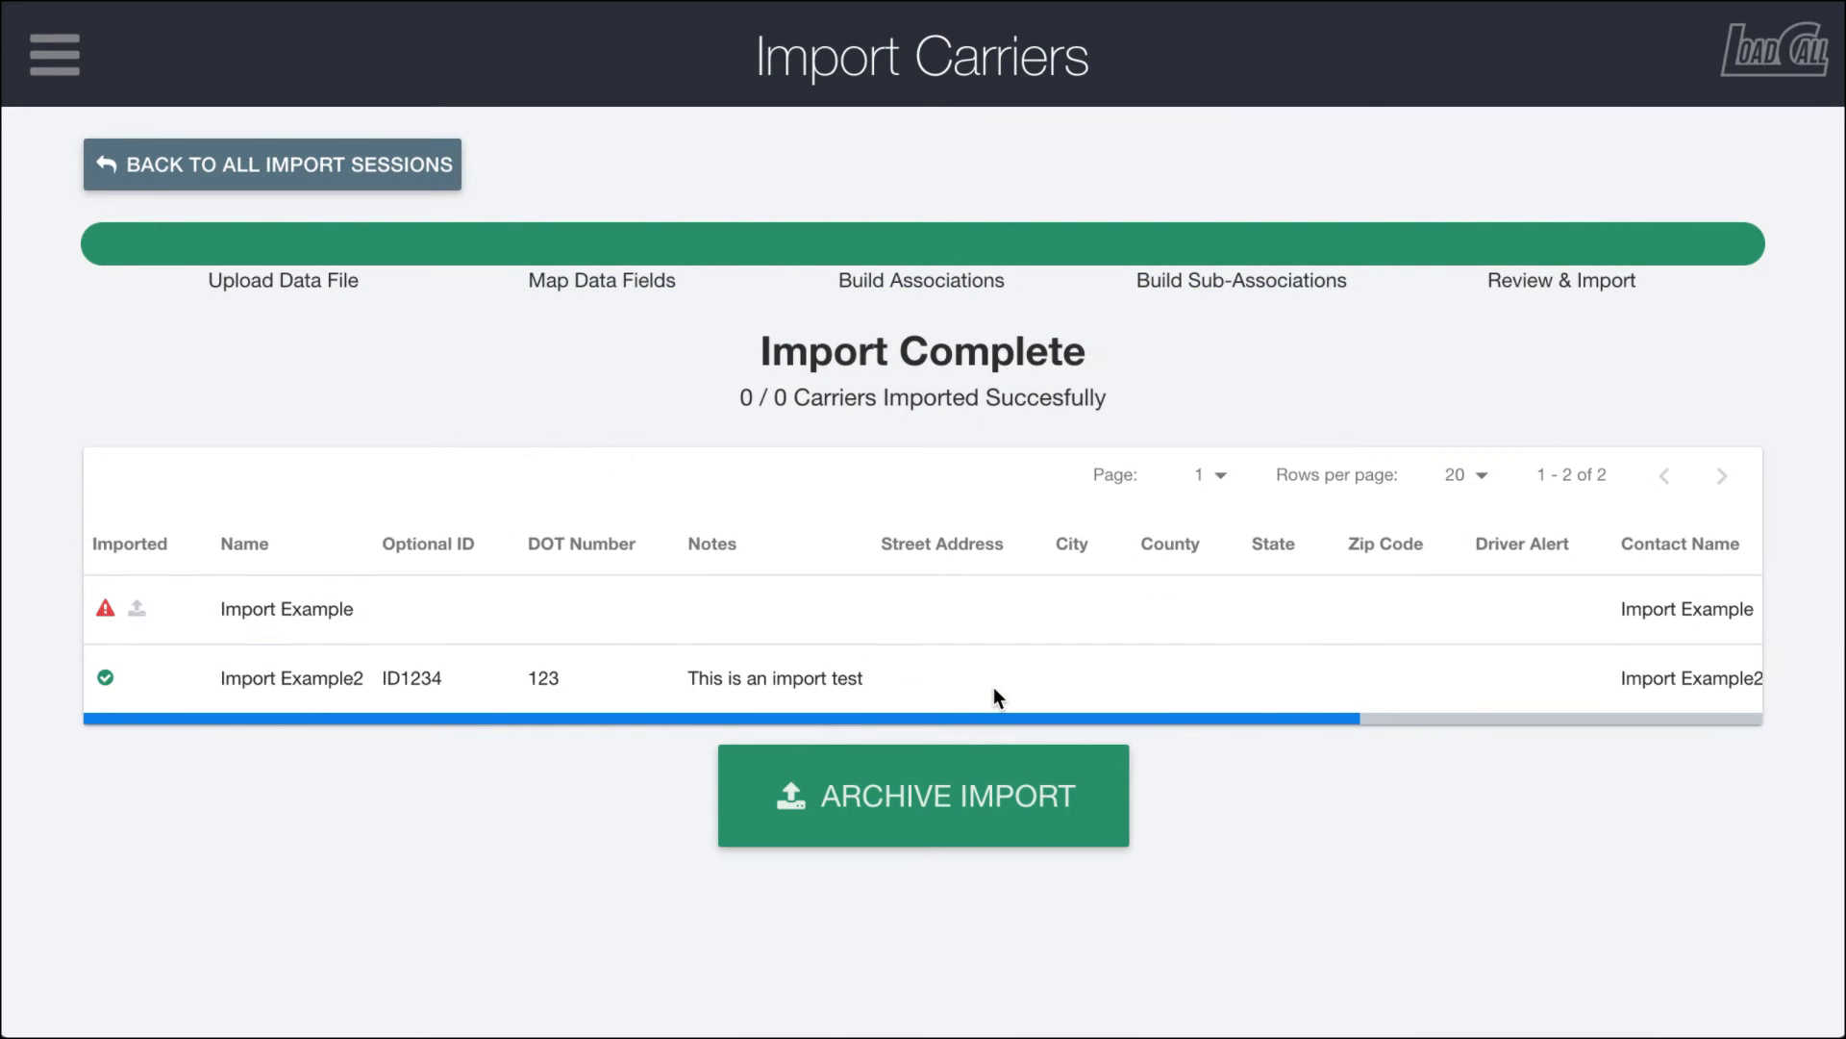
Step: Return to the carriers list through the import sessions and locate the imported Import Example2 entry
left_click(291, 172)
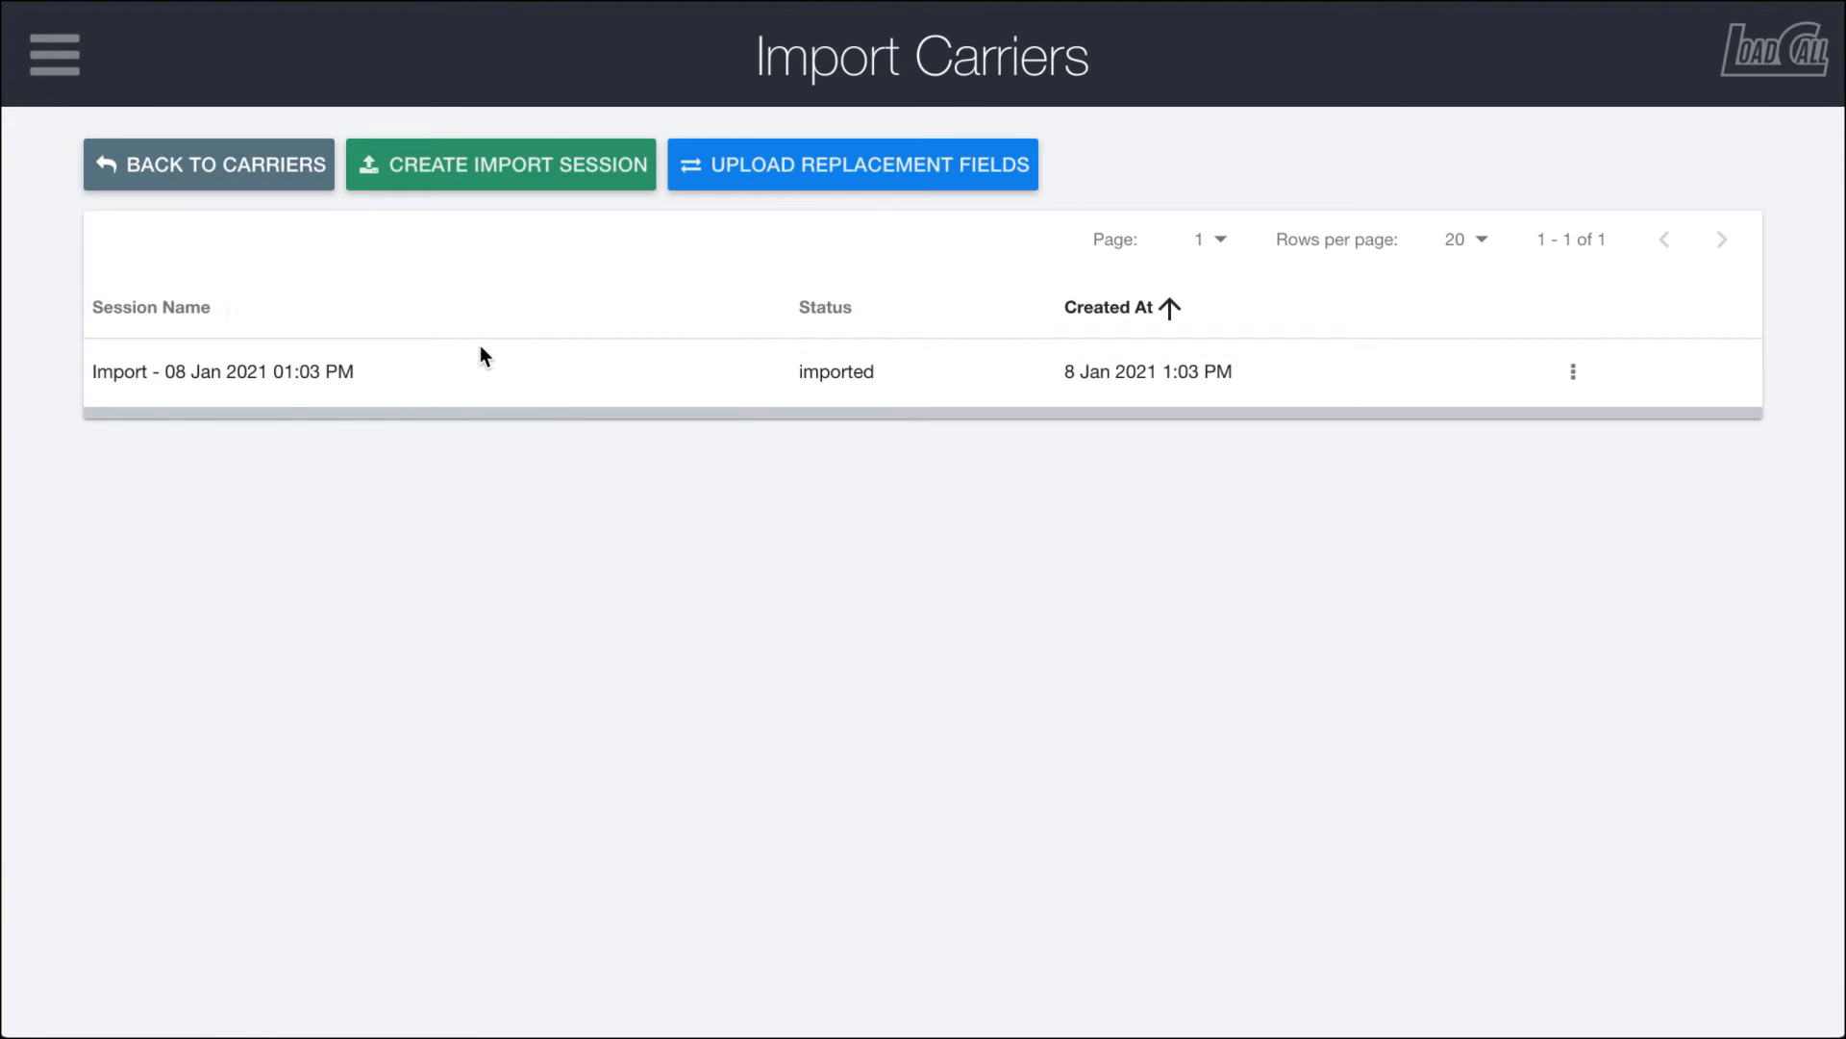
left_click(245, 165)
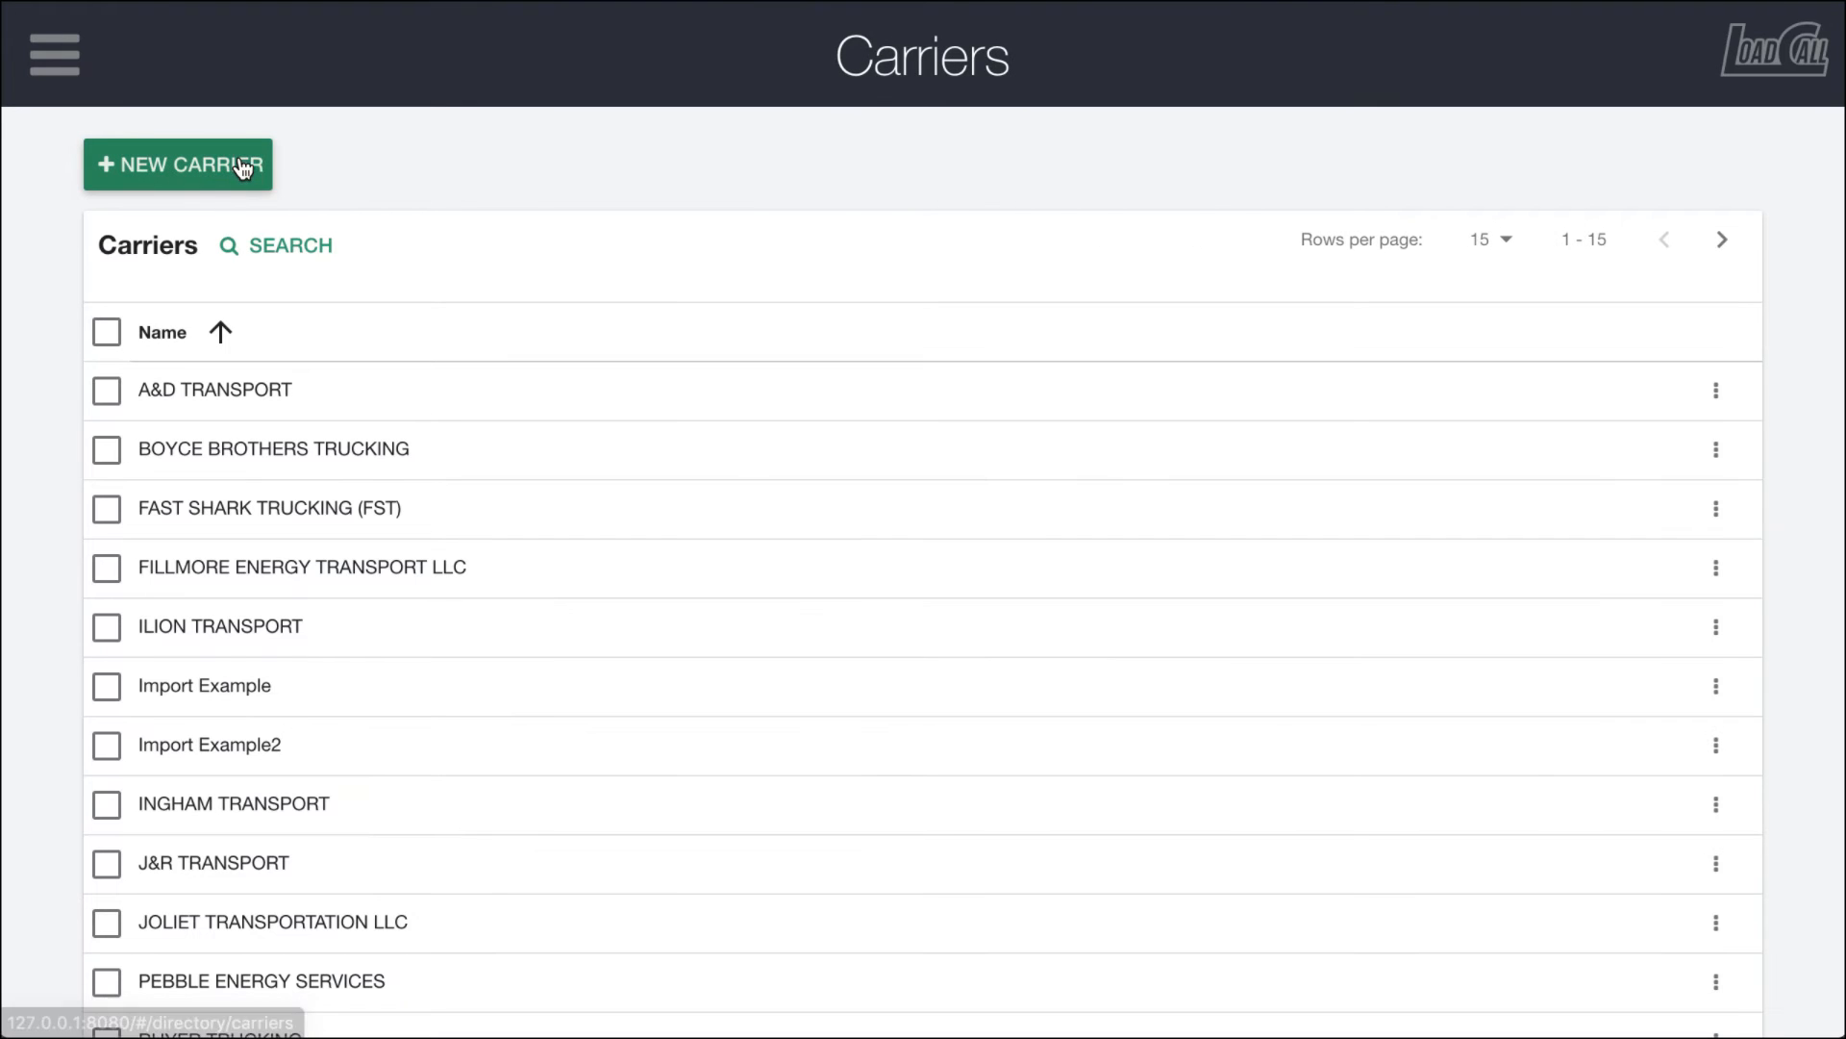
scroll(371, 569, "down", 1)
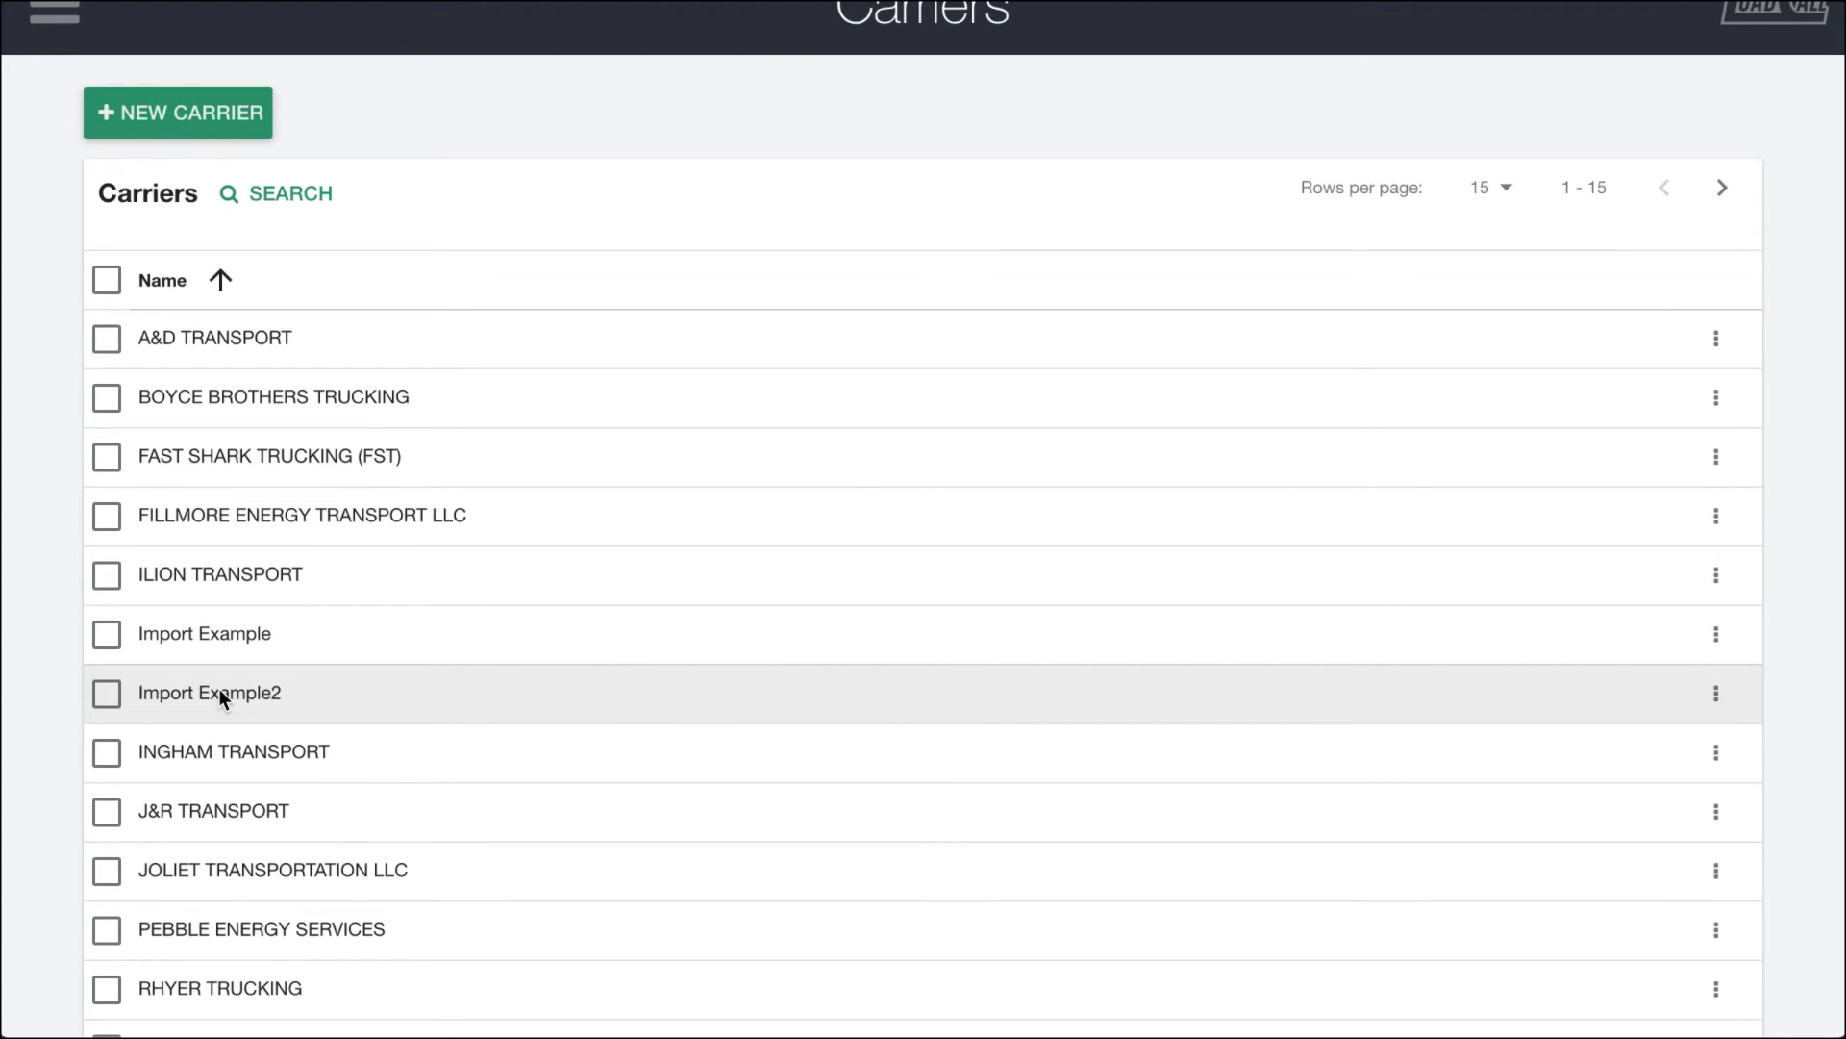
triple_click(219, 688)
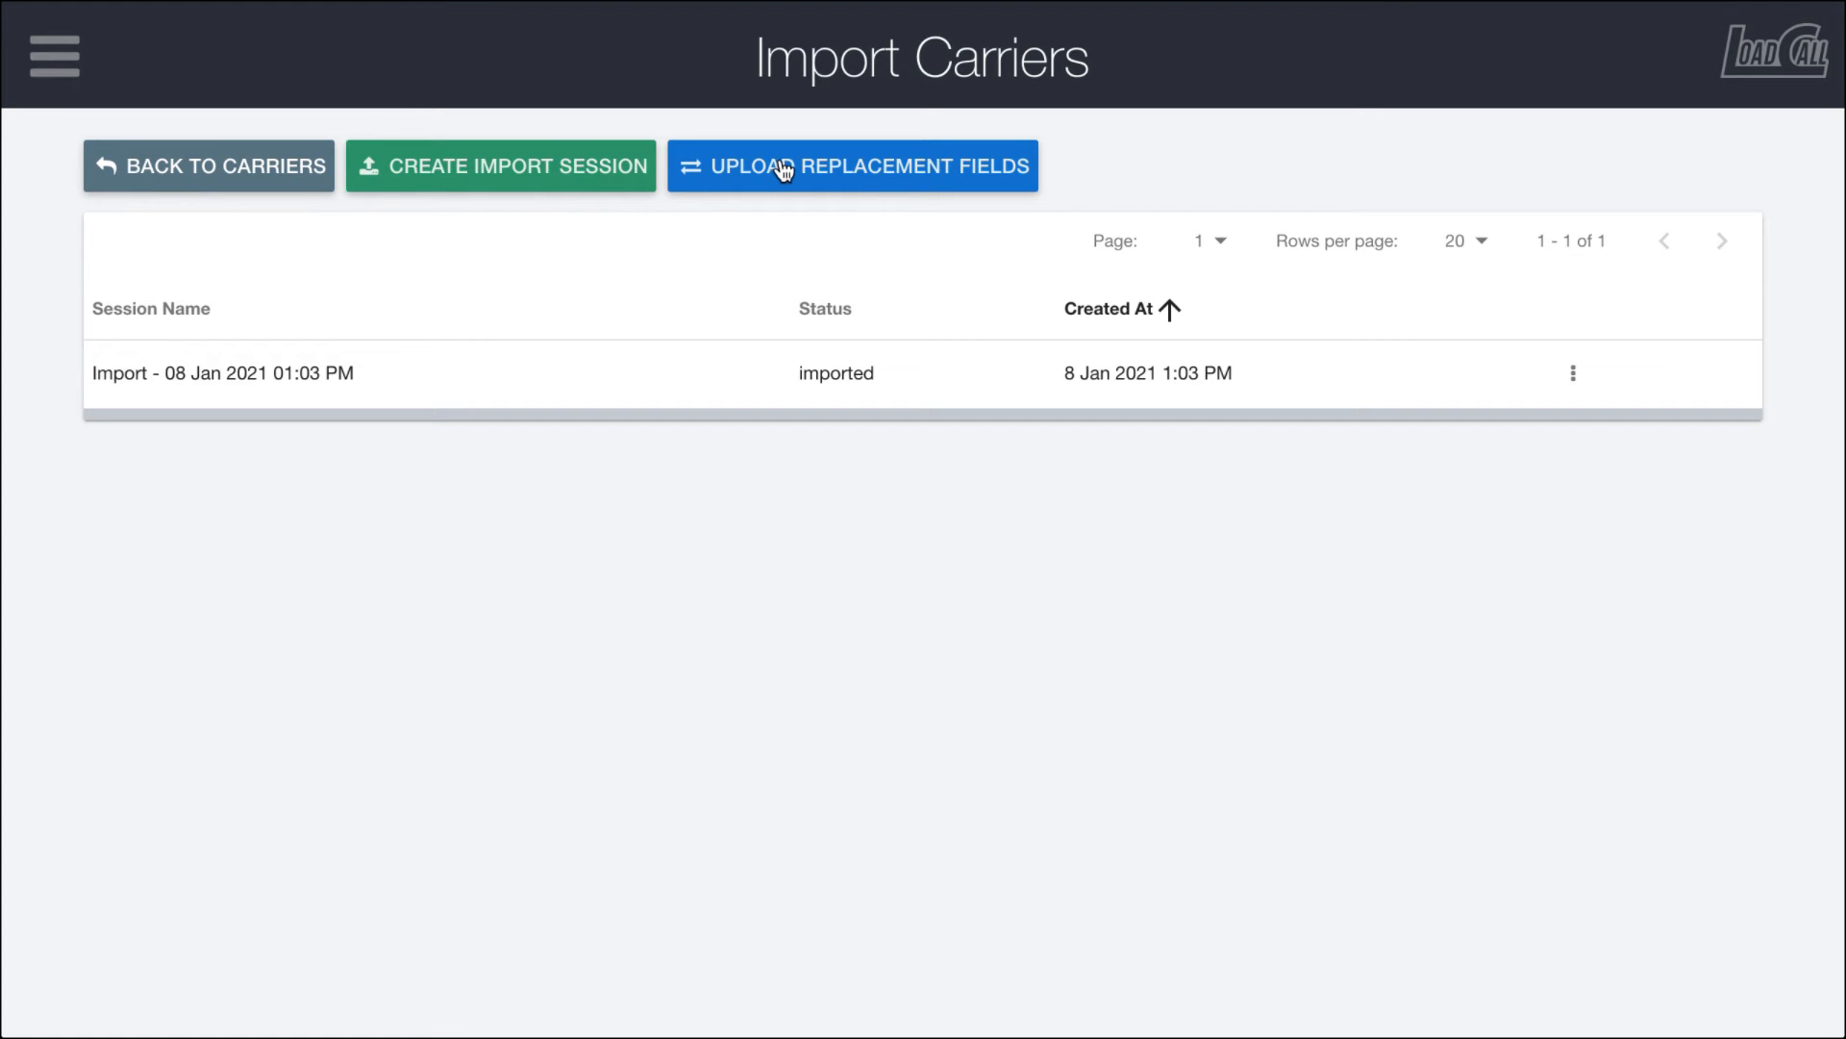
Step: Create a replacement import session named Replacement Import - 08 Jan 2021 01:11 PM
left_click(959, 186)
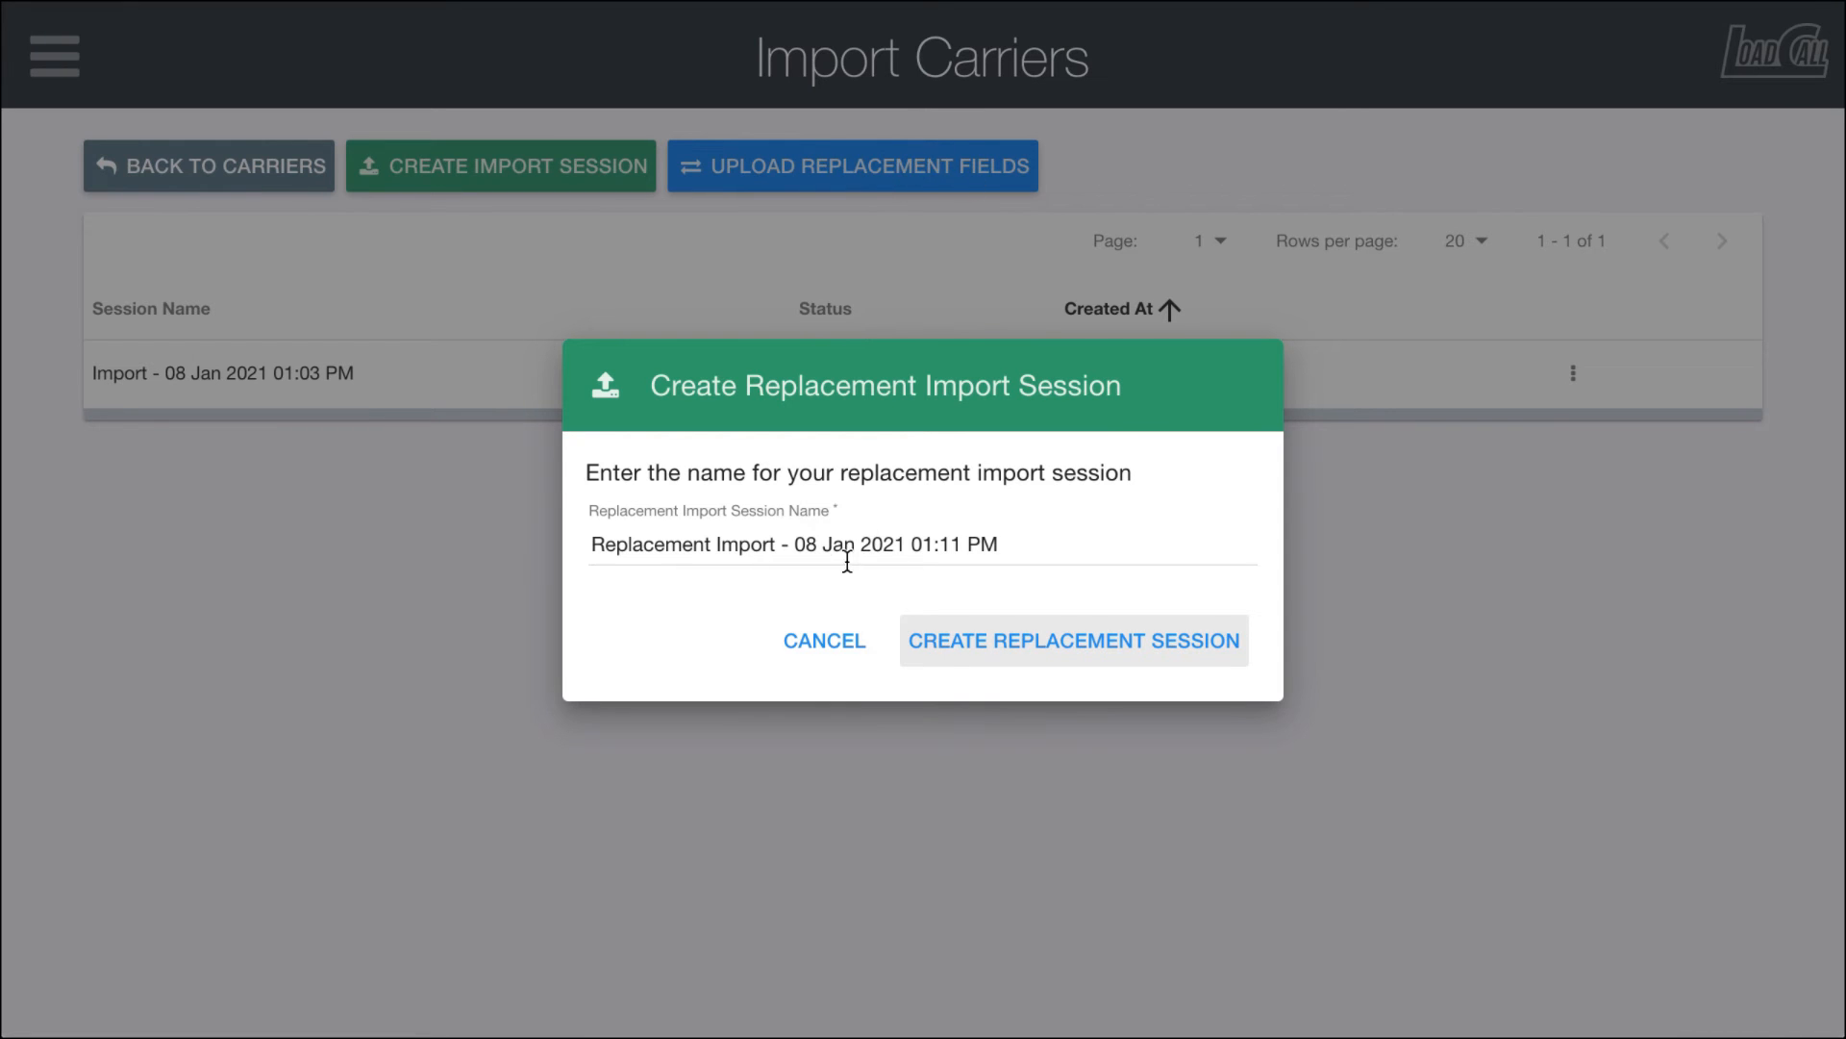
left_click(985, 645)
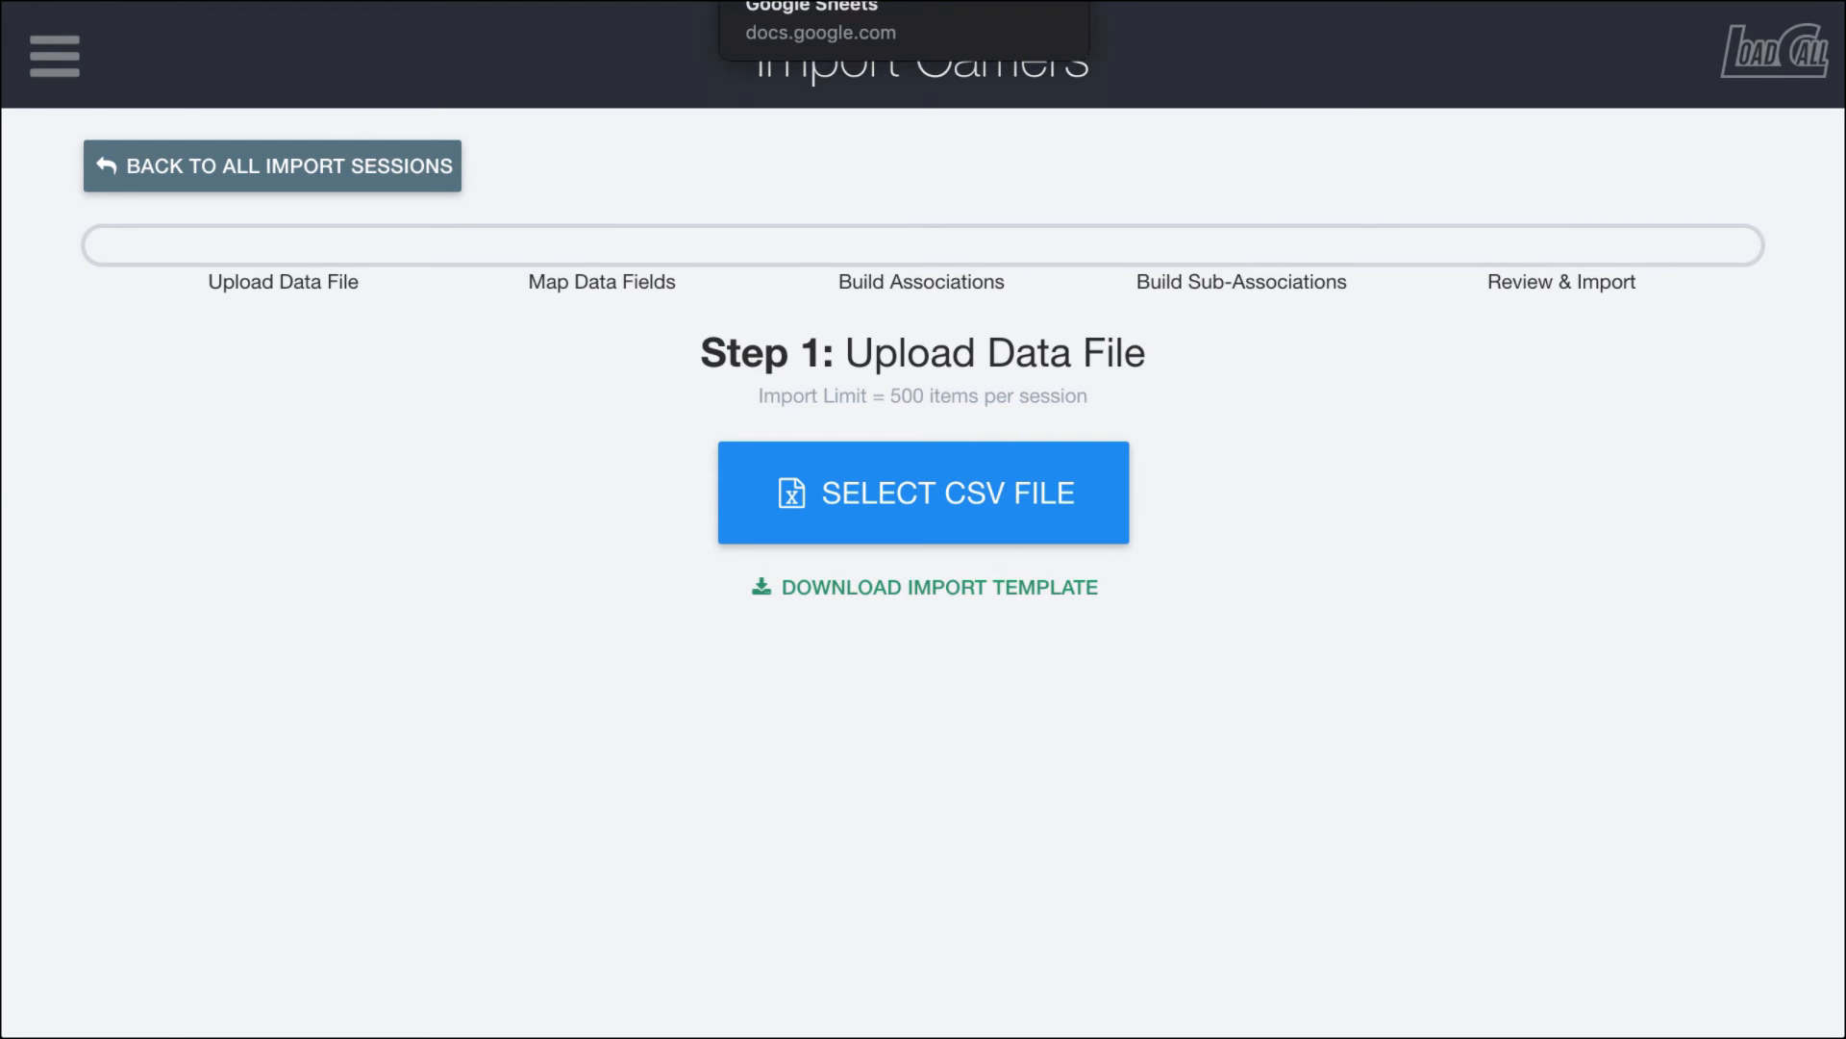
Step: Switch to Google Sheets and set the DOT Number of Import Example2 in the Carrier Replacement sheet to "This is replaced aSDSDFASDF"
left_click(847, 0)
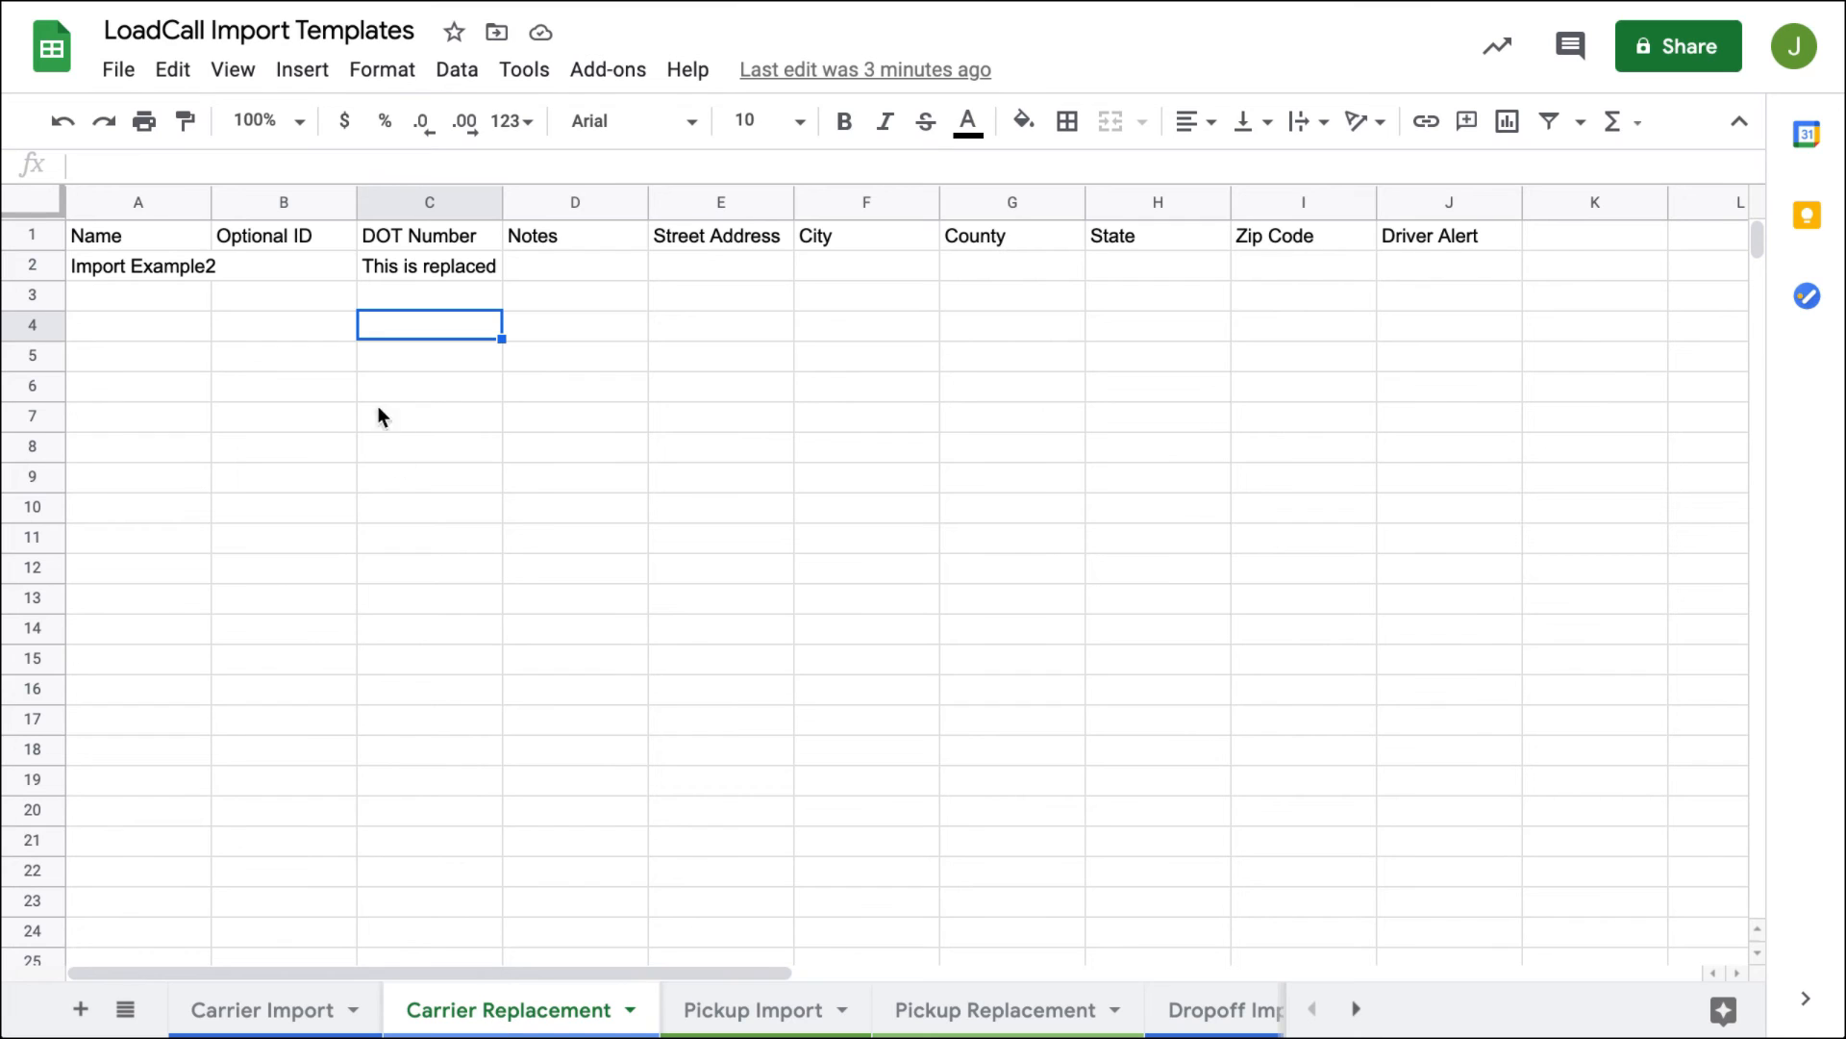
left_click(134, 269)
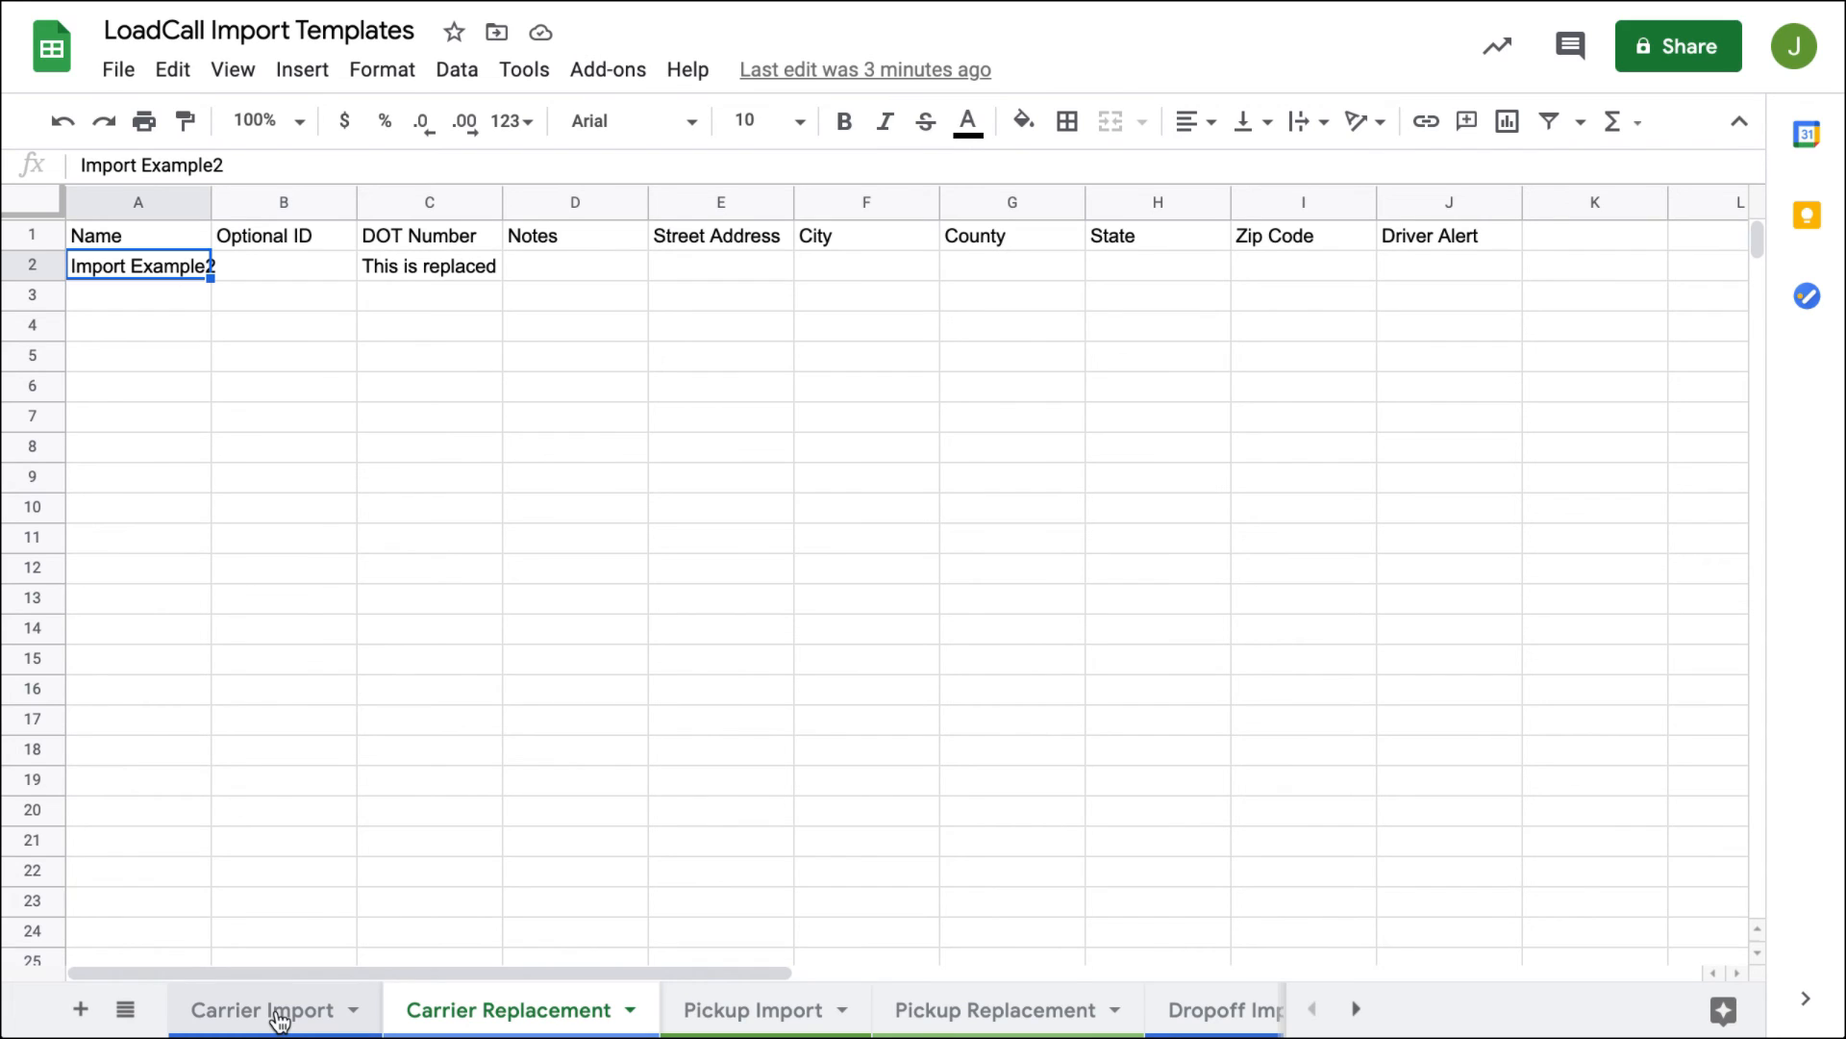
left_click(404, 266)
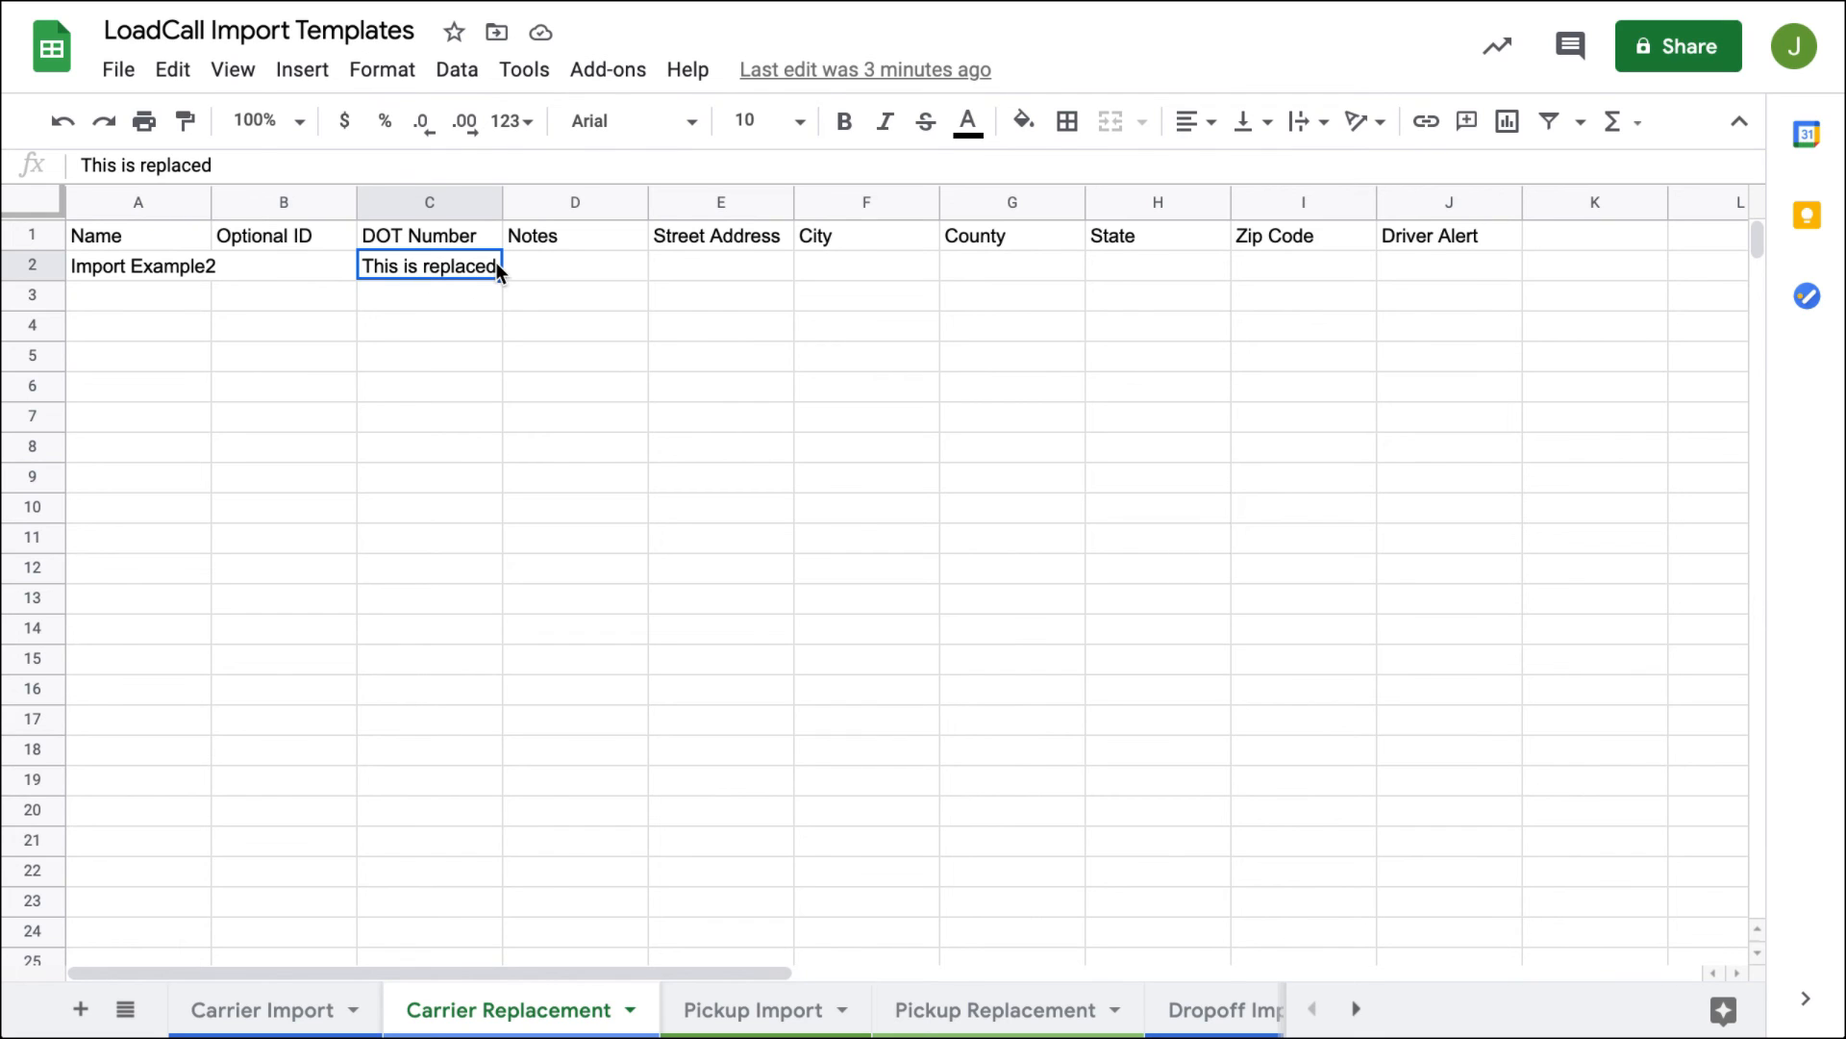
double_click(496, 262)
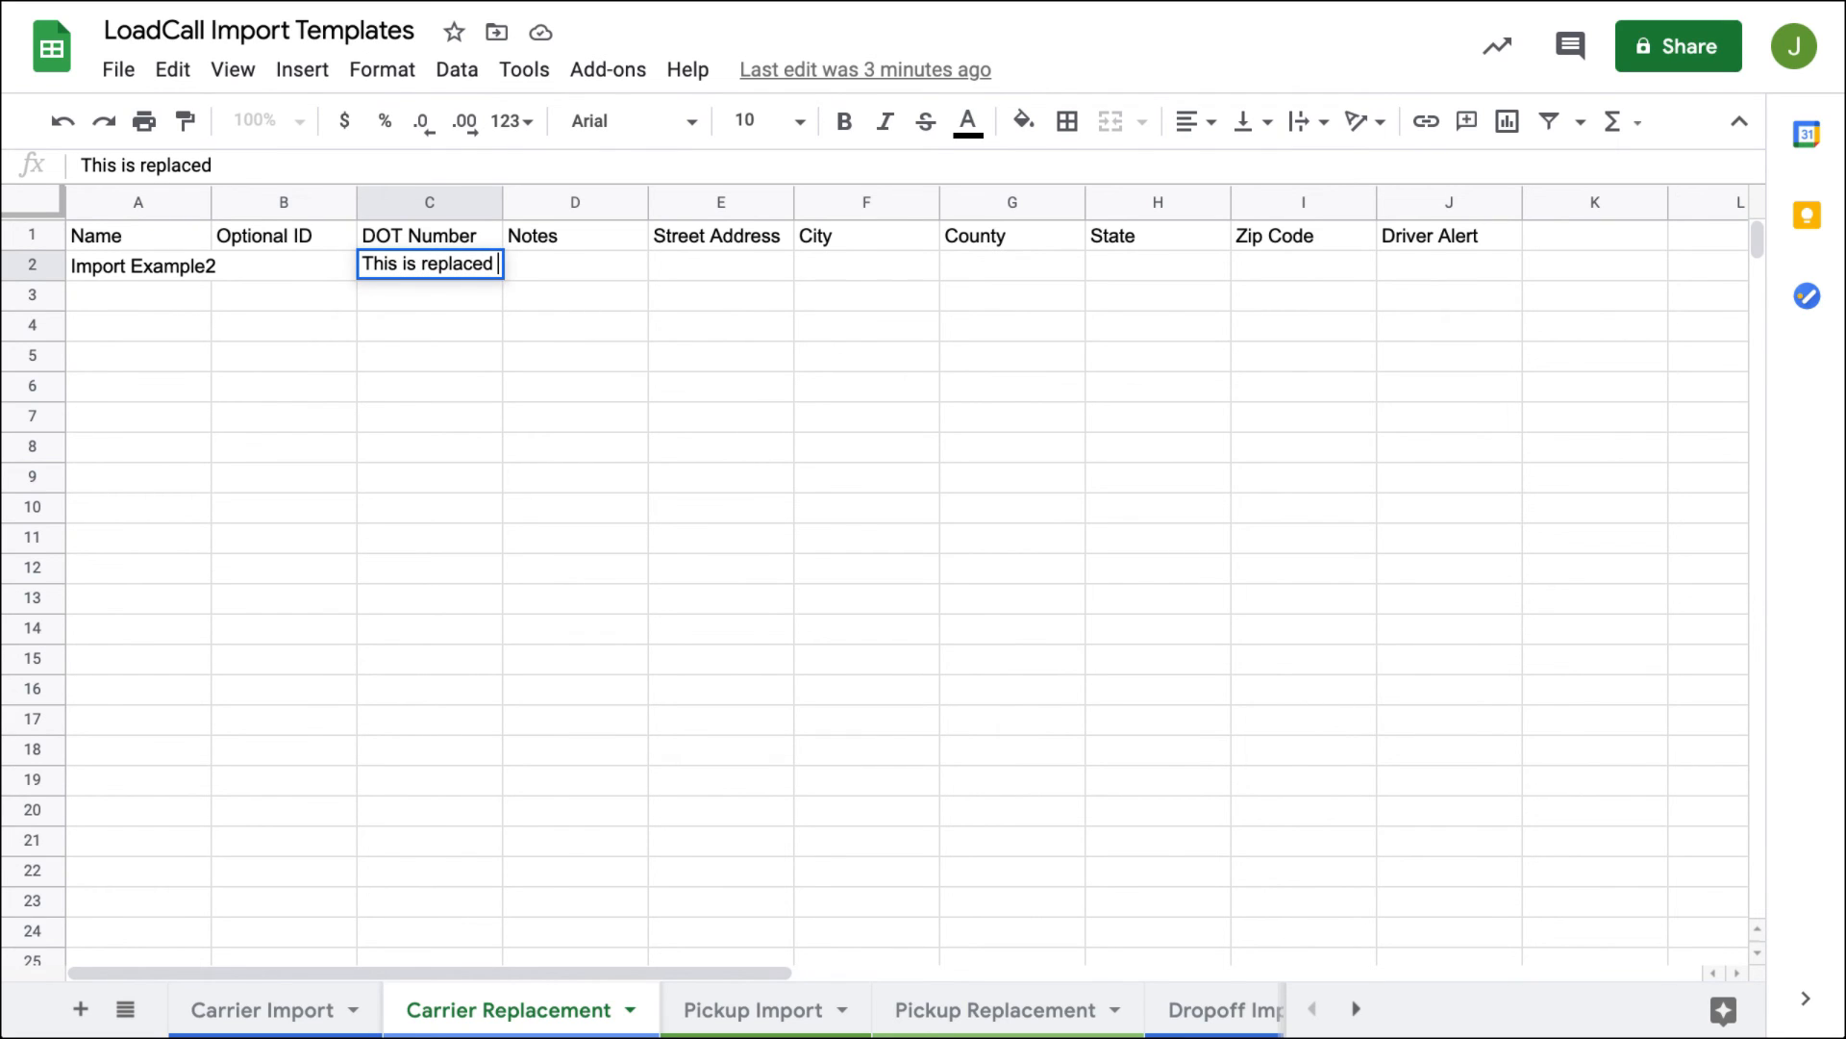
type("aSDSDFASDF")
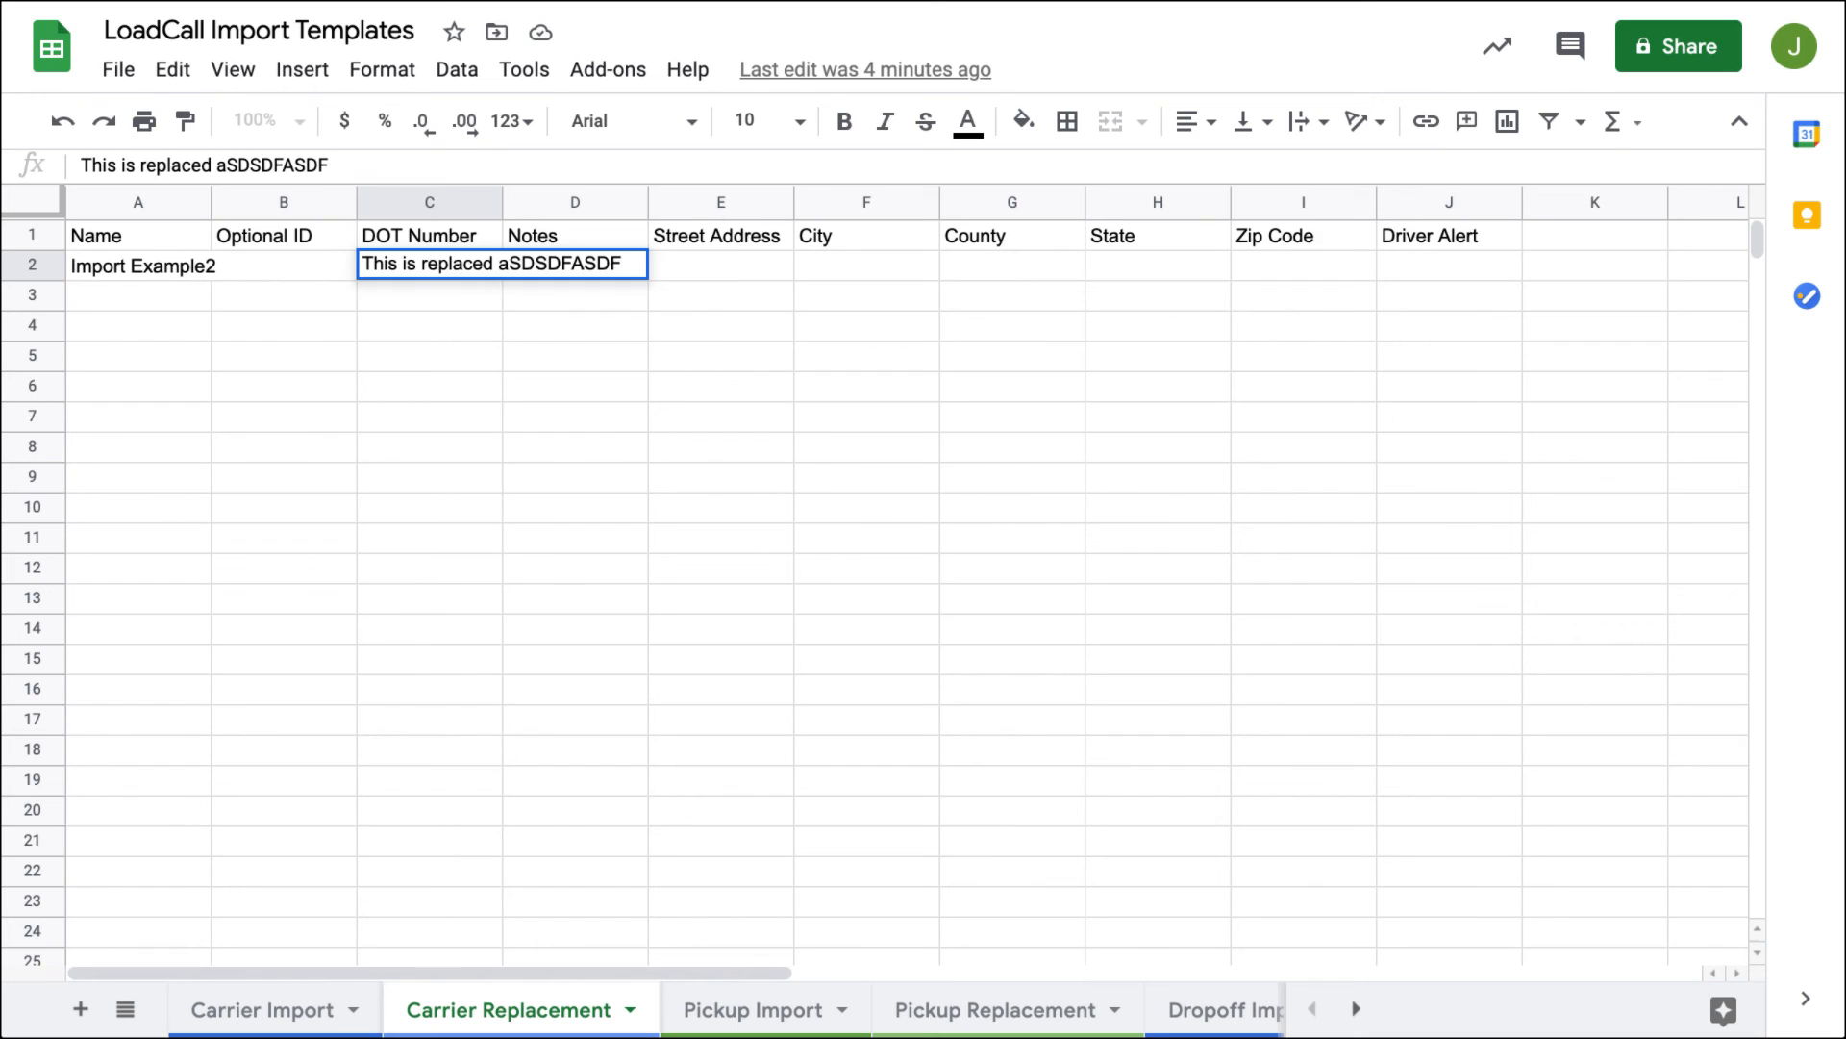
key("Return")
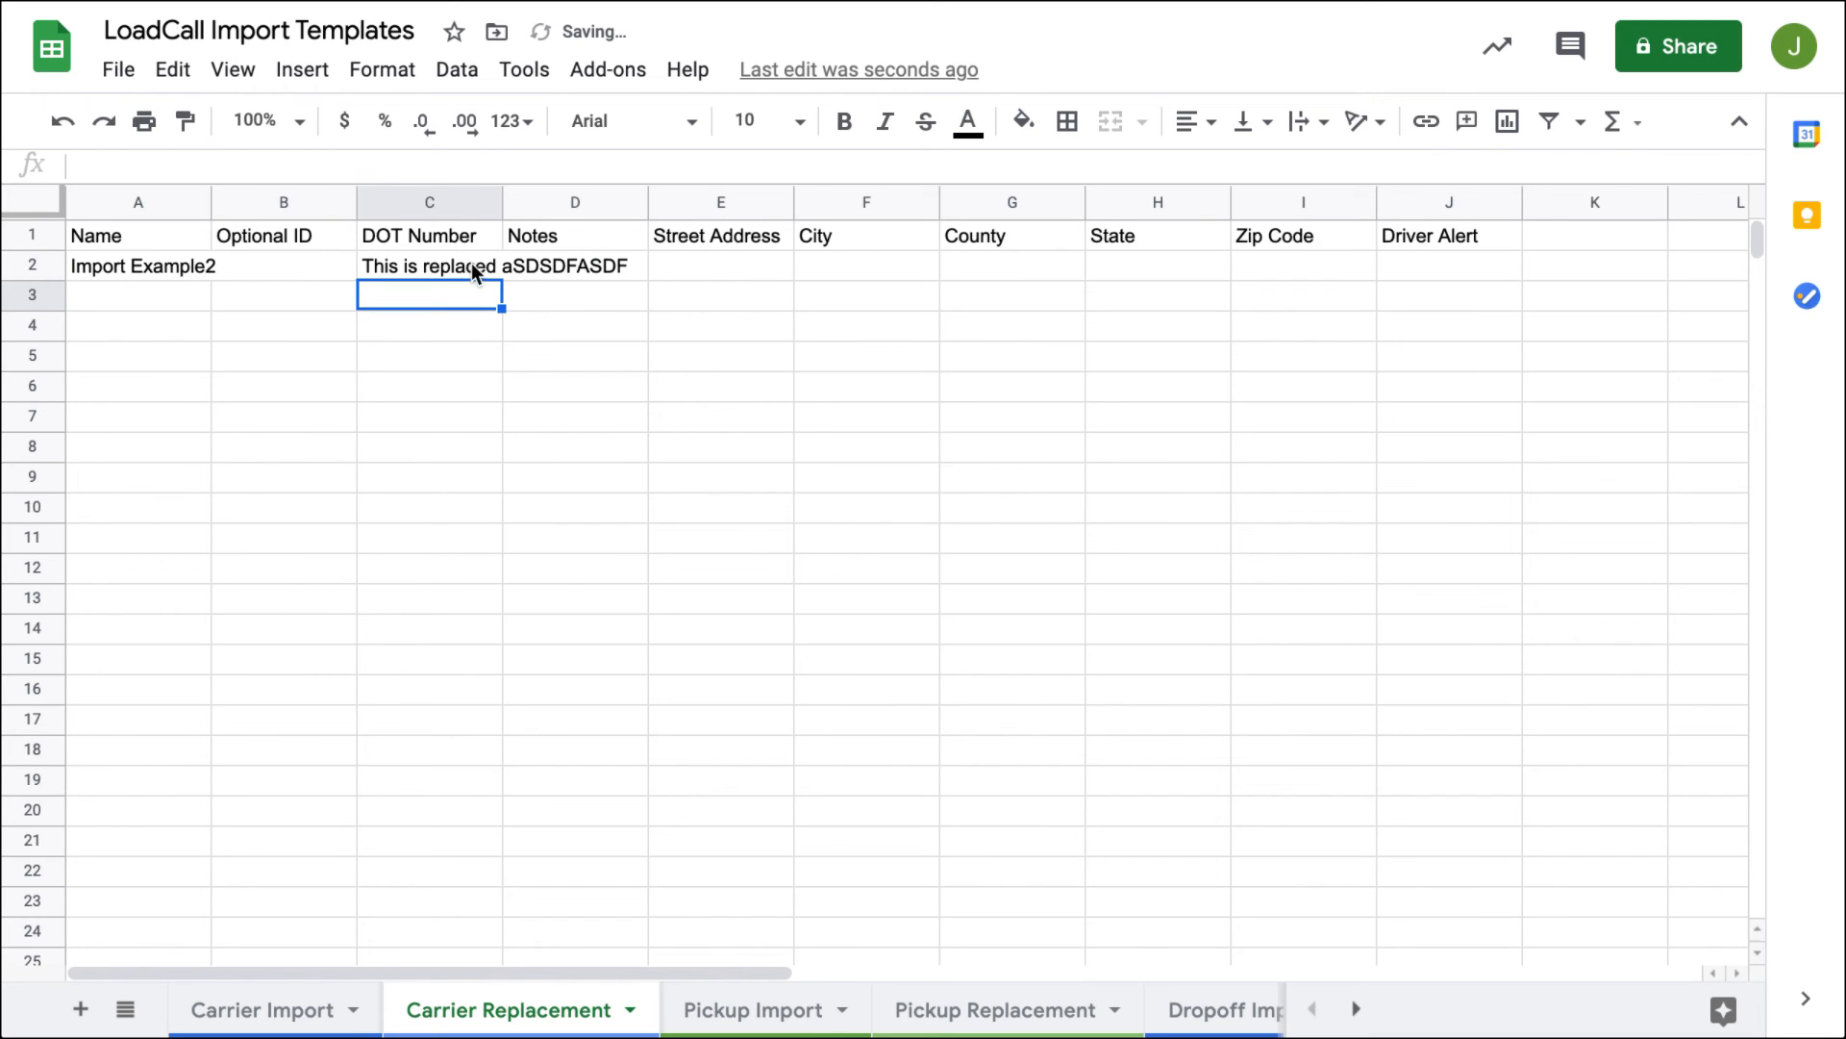
Step: Download the Carrier Replacement sheet as a comma-separated values file
left_click(112, 84)
mouse_move(301, 458)
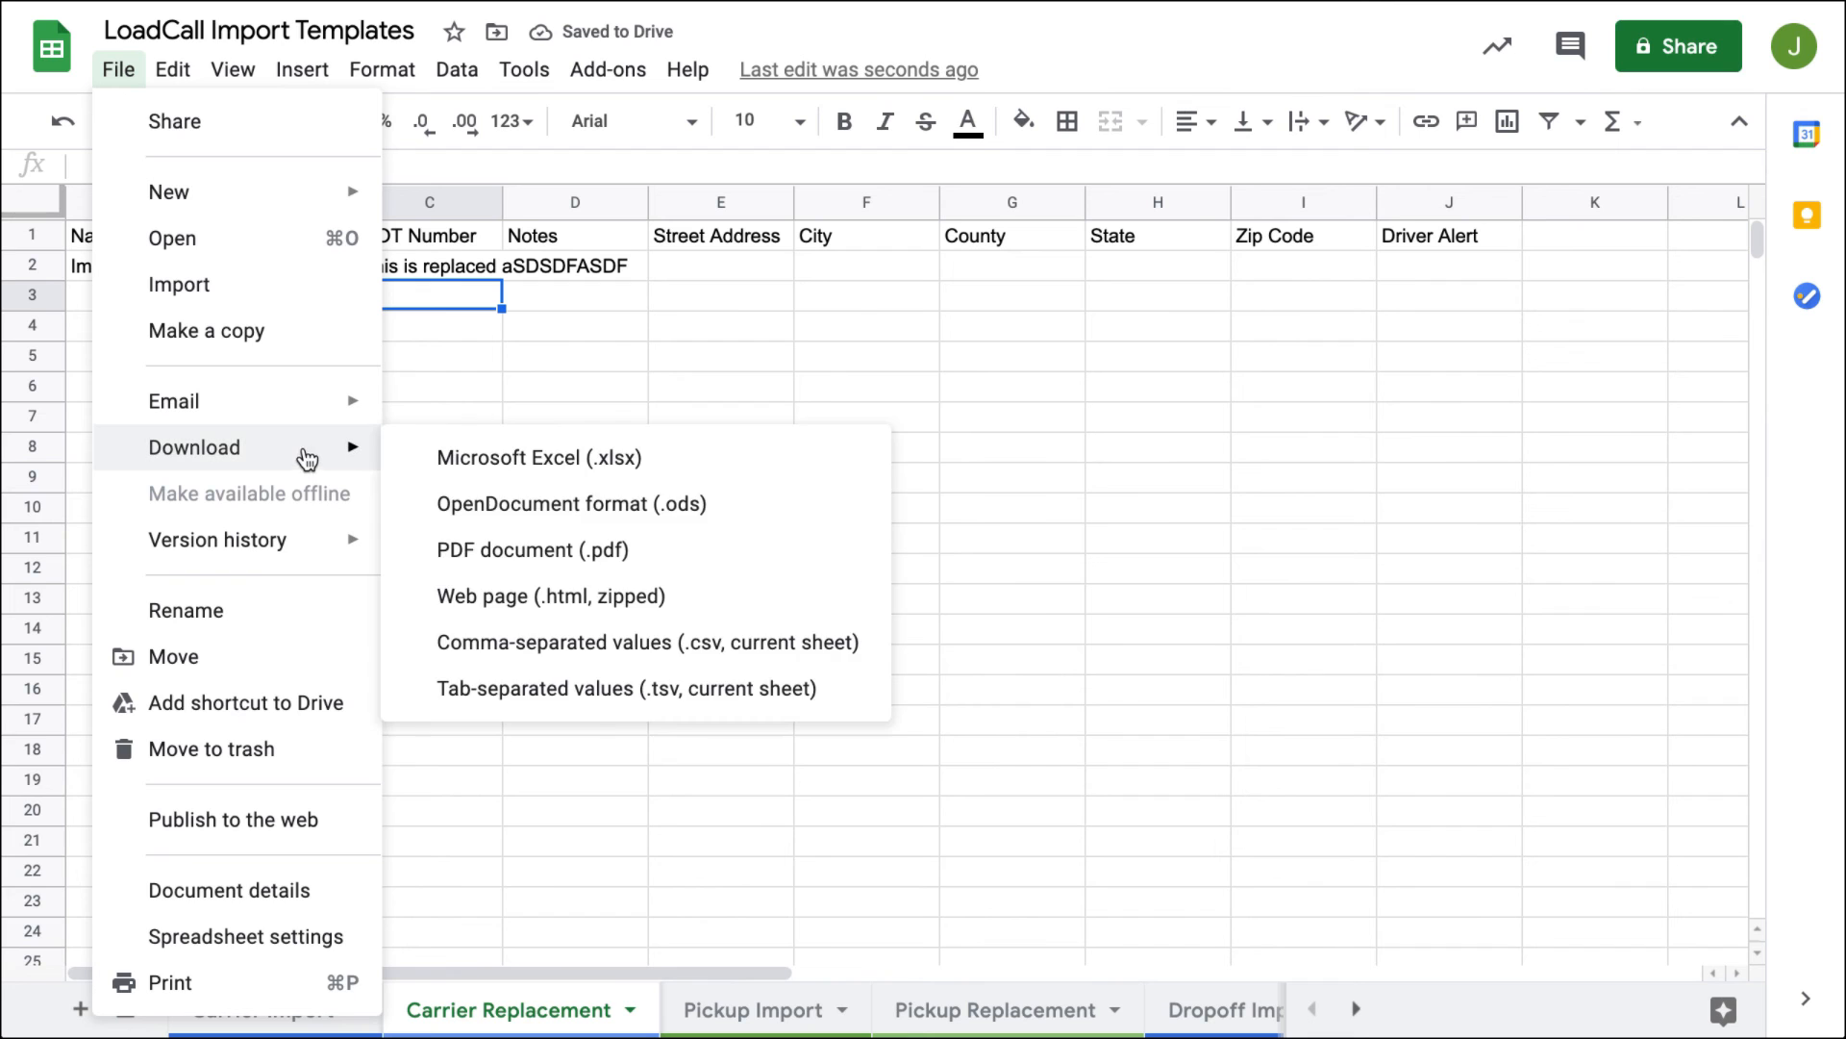
left_click(604, 643)
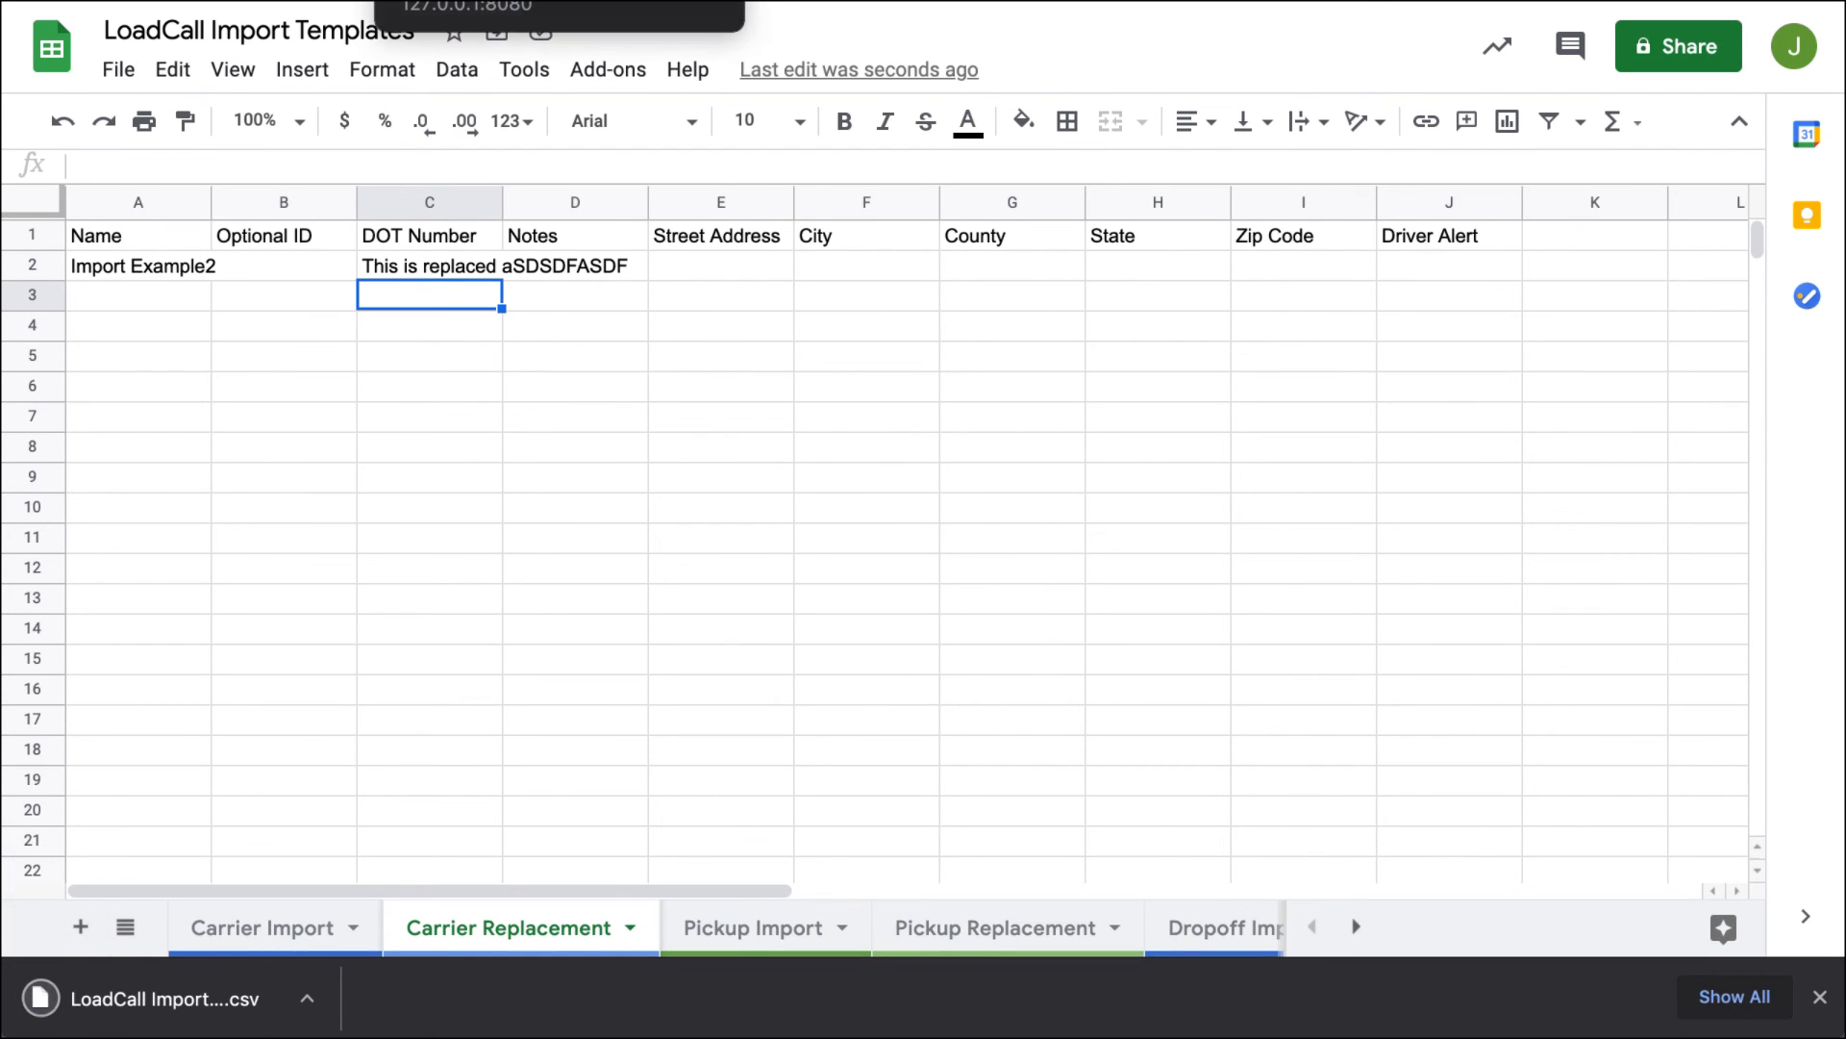
Step: Switch back to LoadCall and upload the replacement CSV from the Downloads folder to the session
left_click(481, 1)
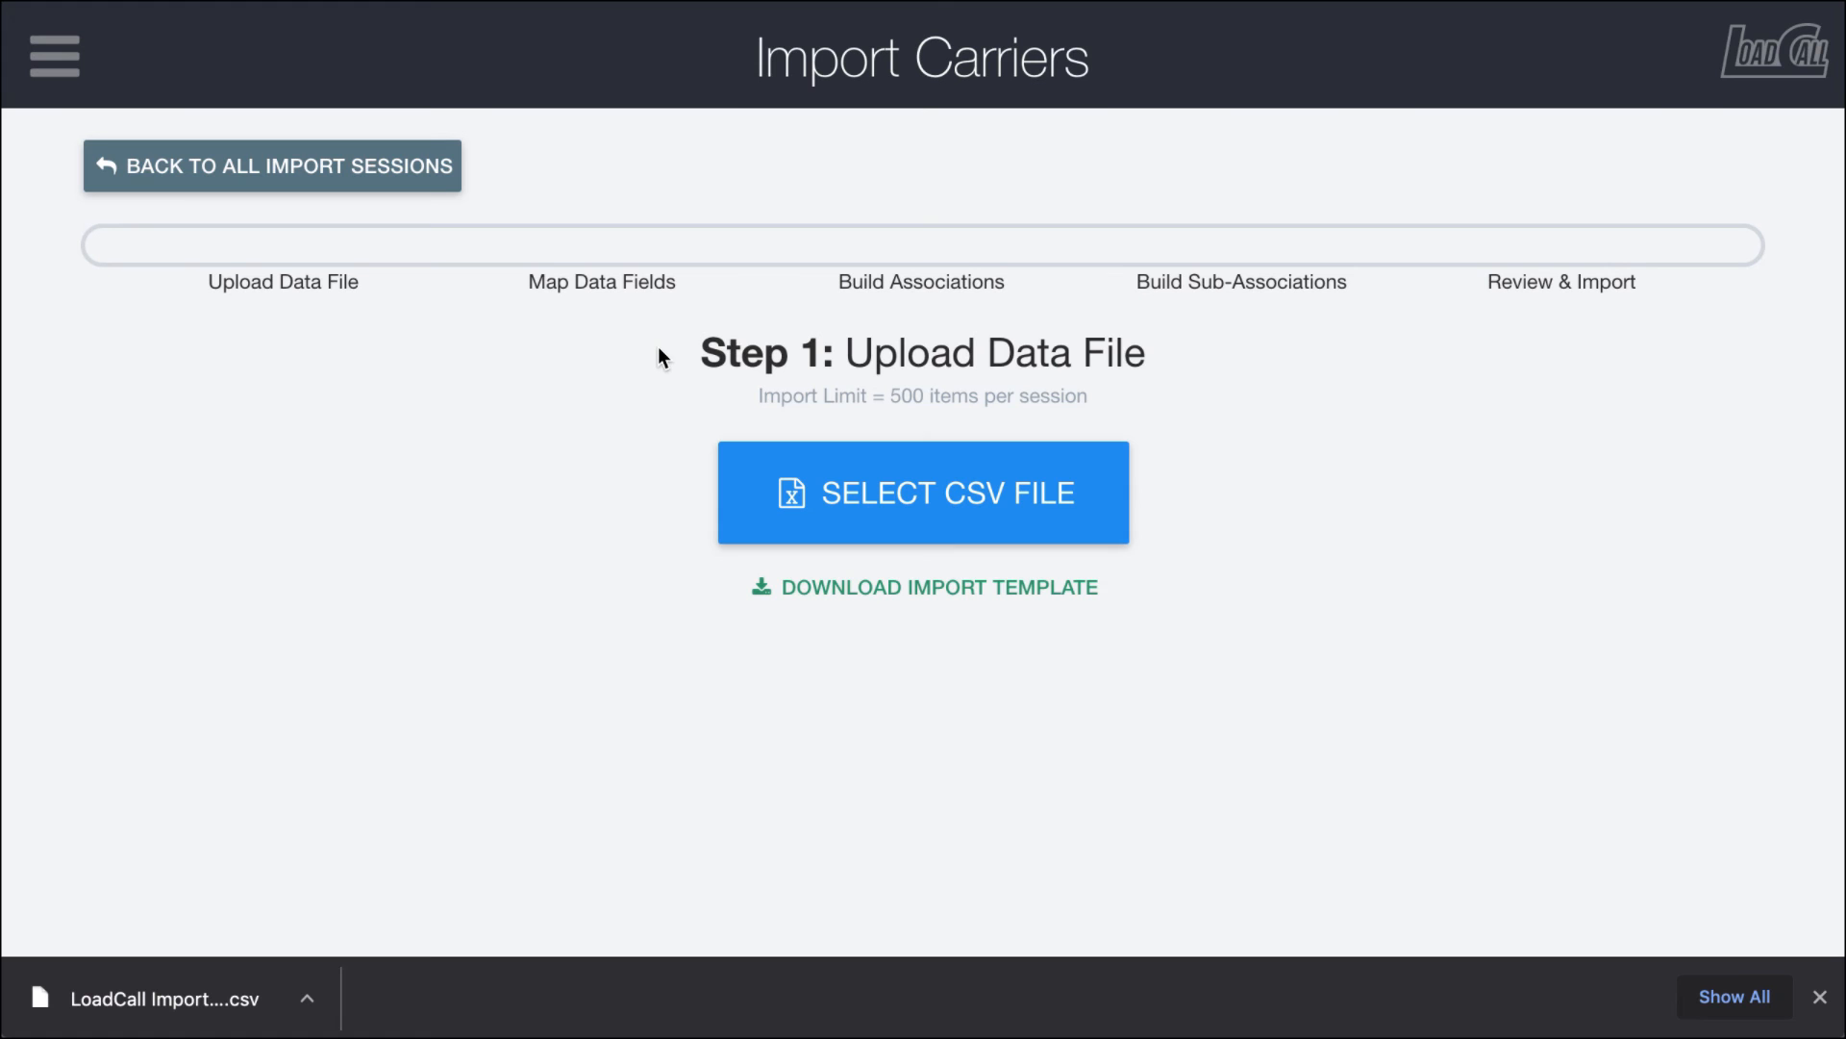
left_click(844, 471)
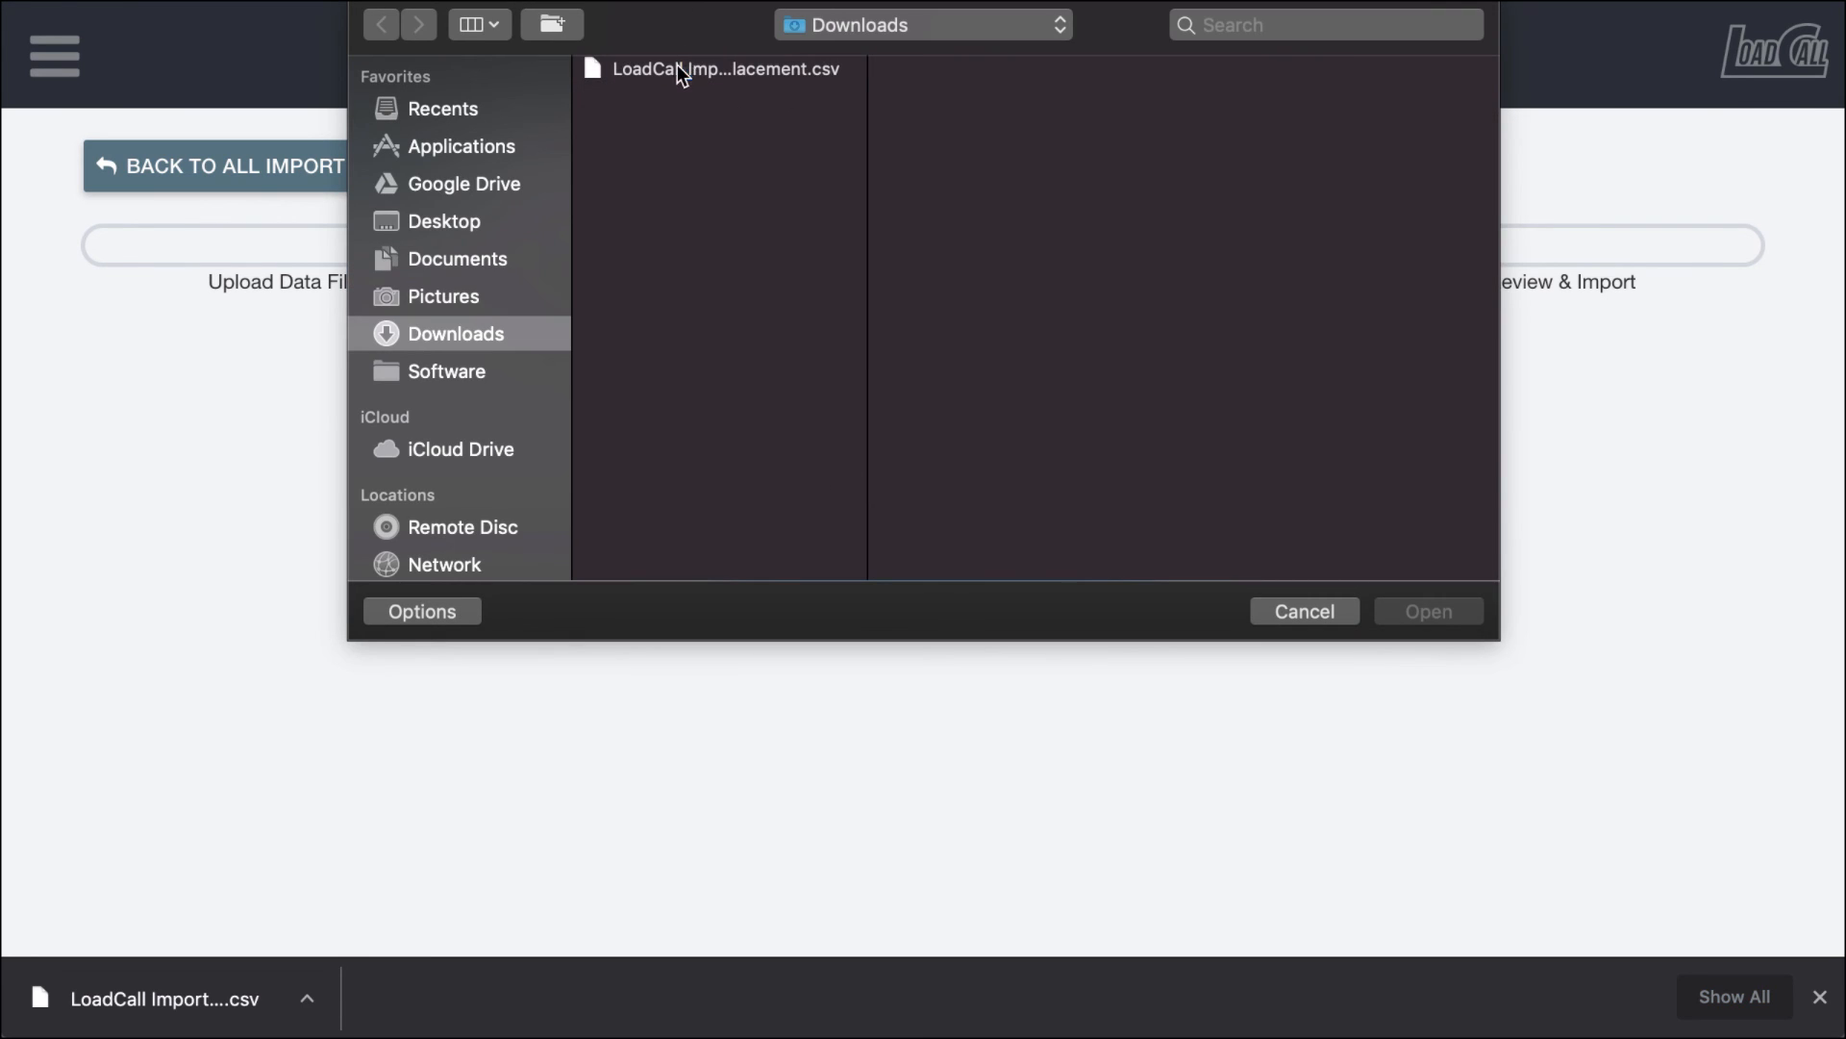
left_click(677, 68)
left_click(1414, 610)
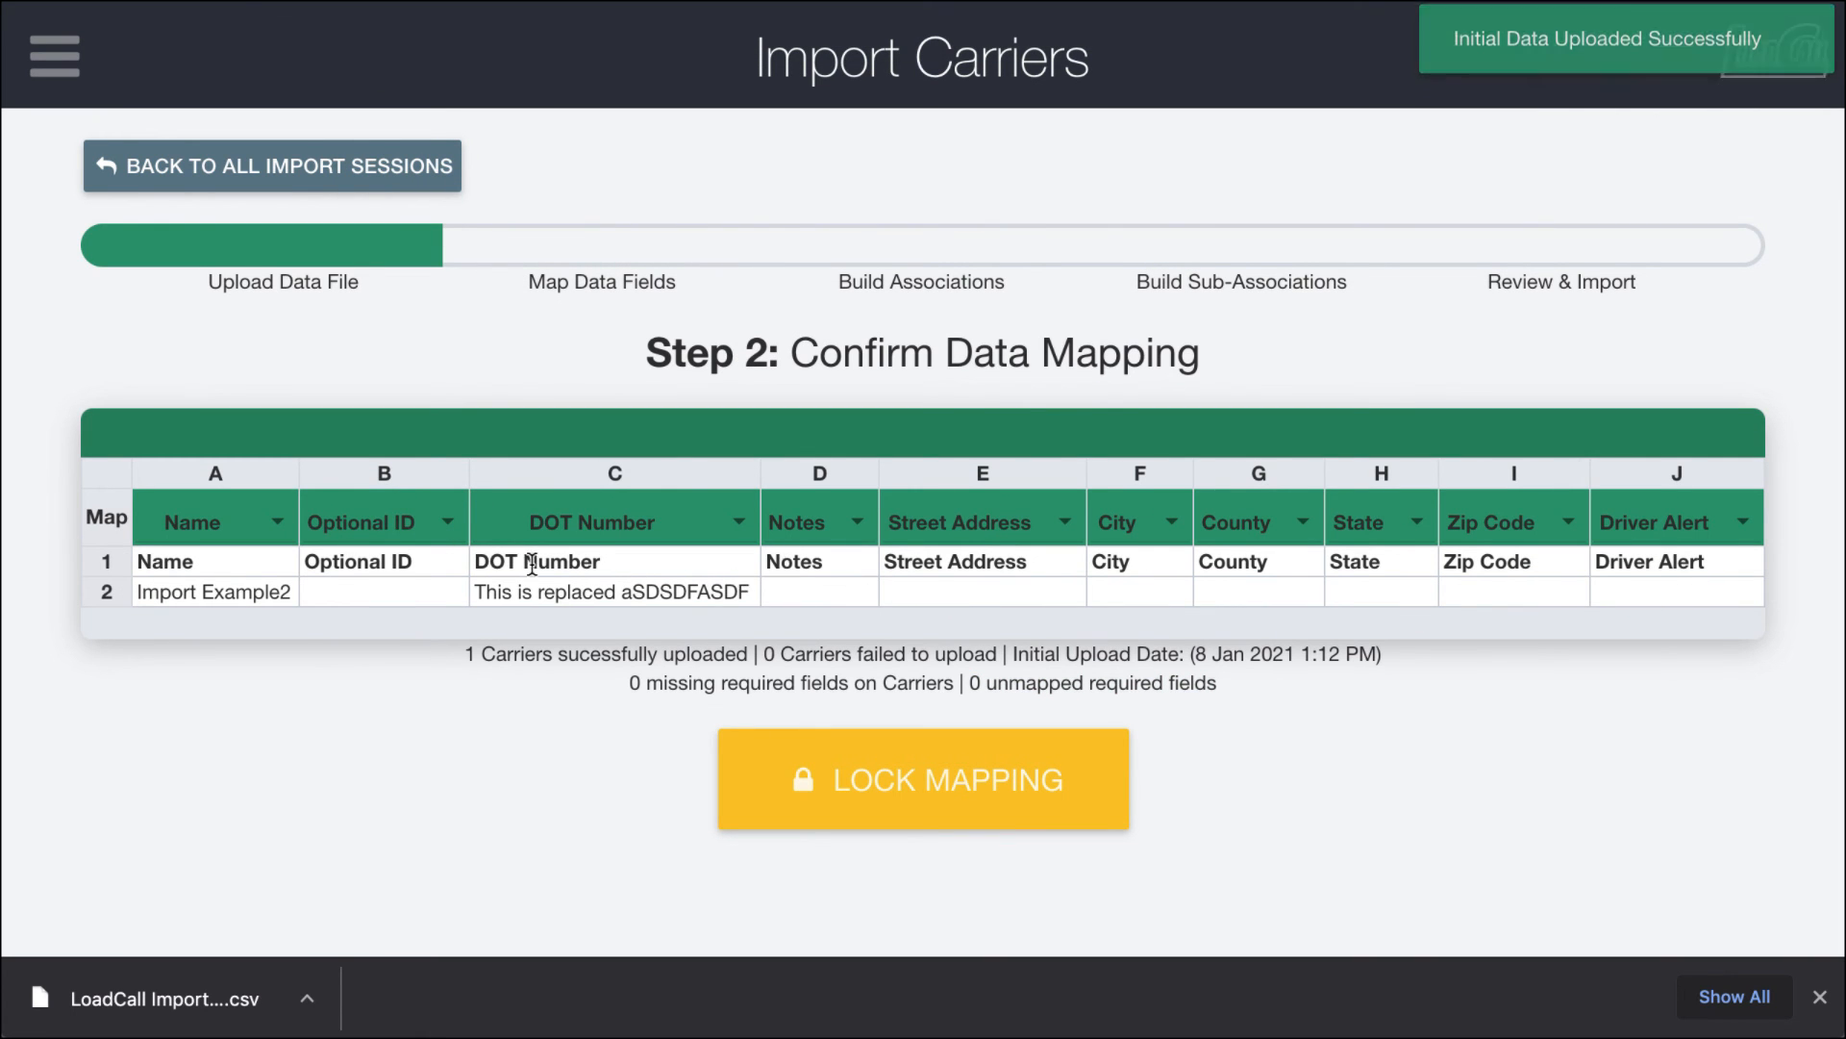
Step: Change the DOT number of Import Example2 in the mapping table to "This is replaced QE6Q6Q463456aSDSDFASDF"
left_click(717, 598)
left_click(738, 503)
type("QE6Q6Q463456aSDSDFASDF")
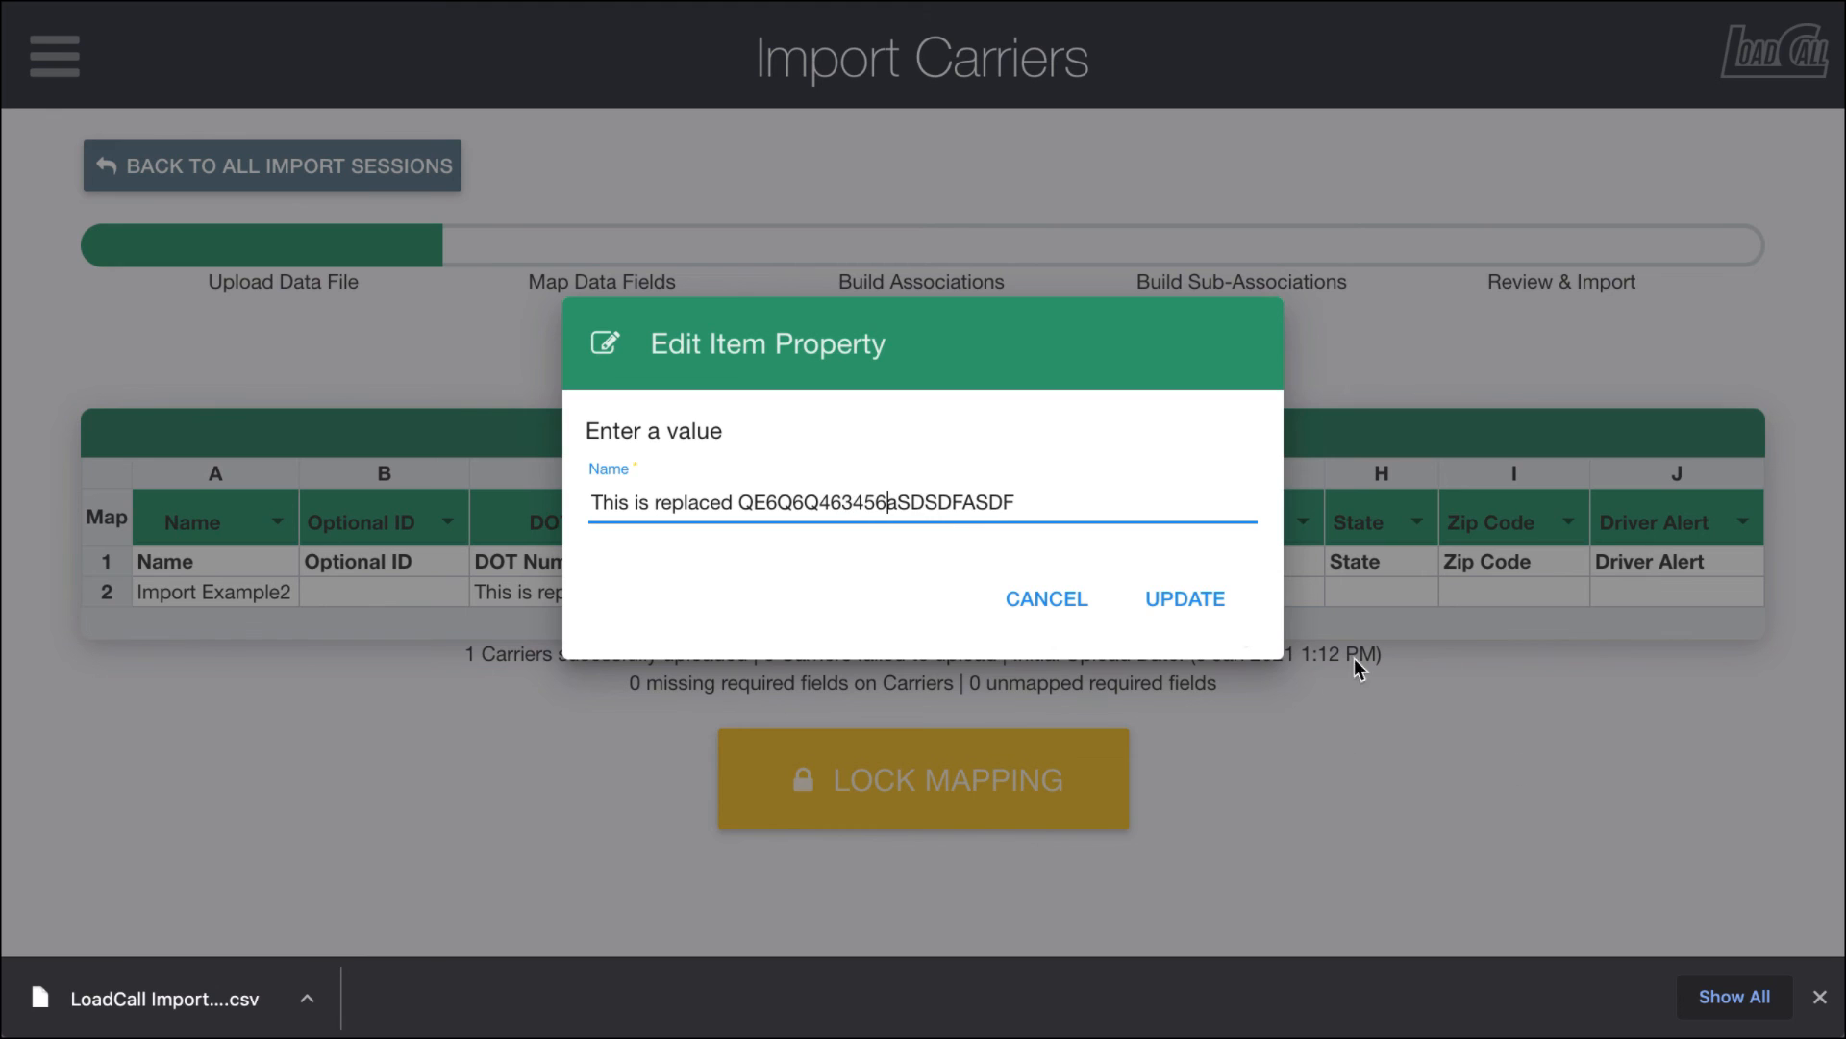
left_click(1181, 600)
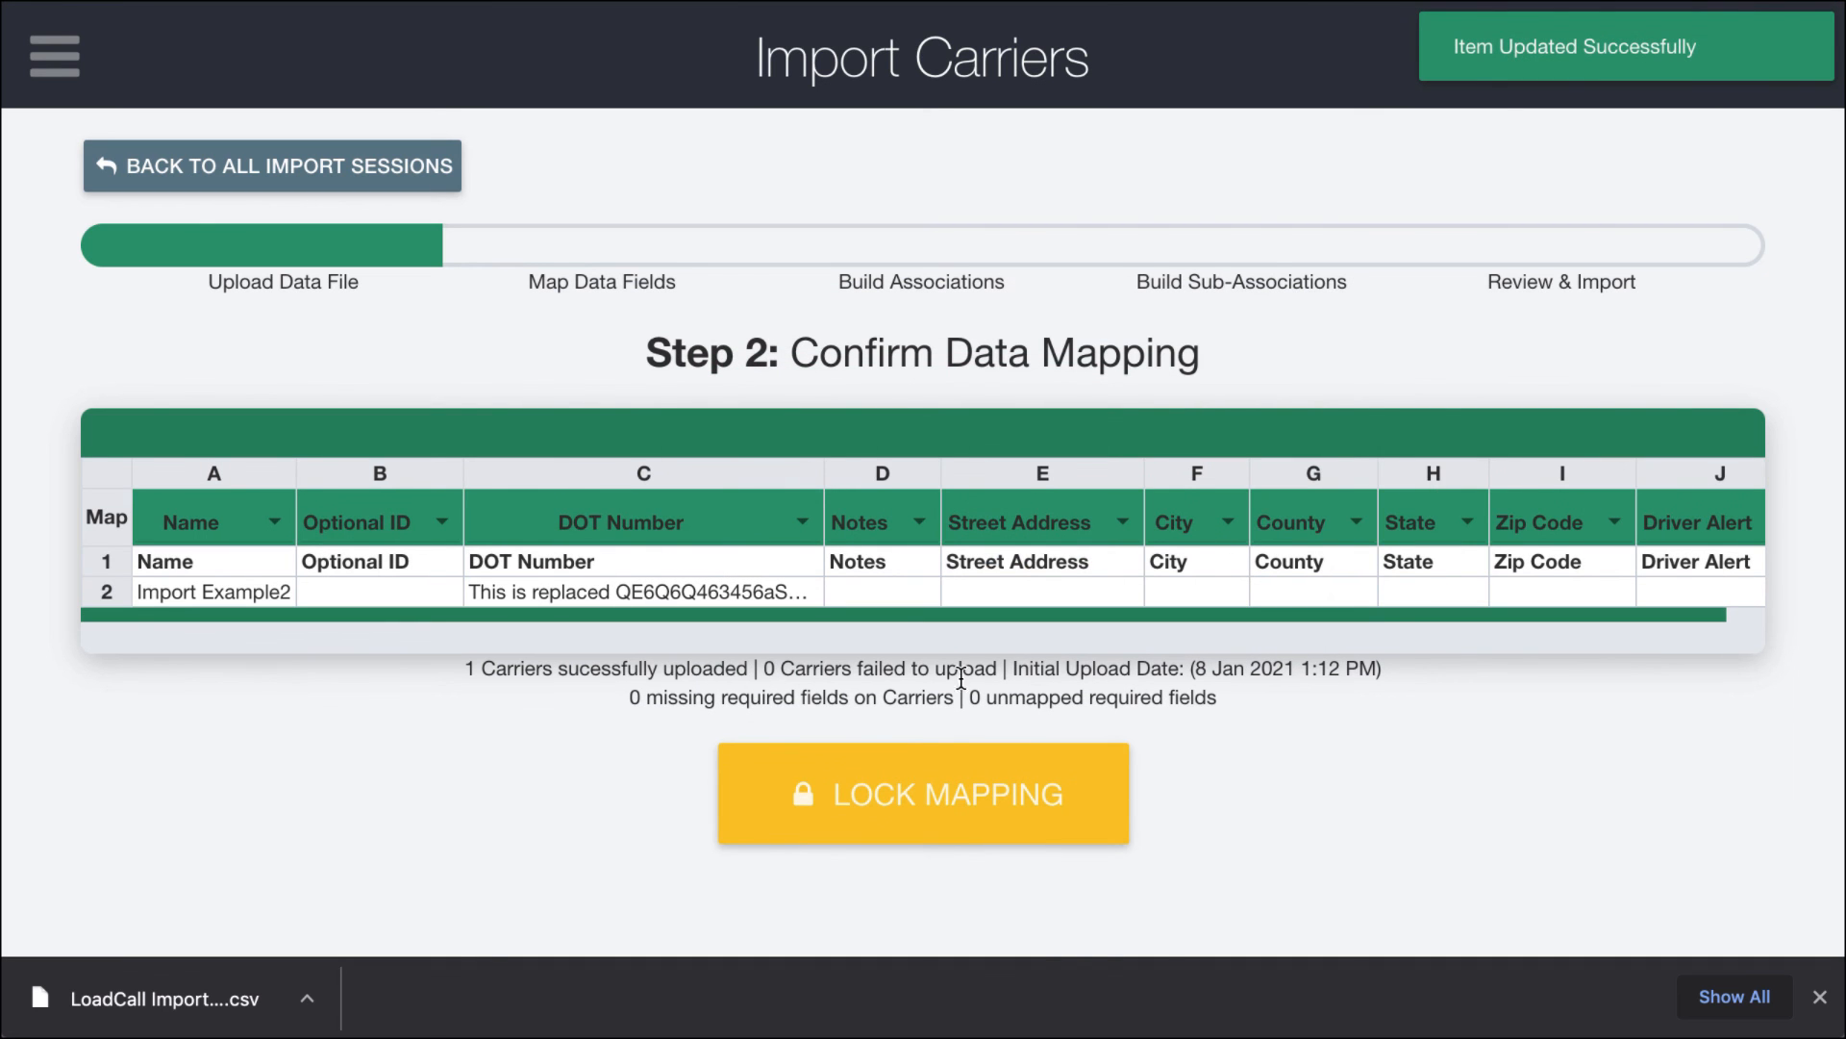
Step: Lock the data mapping, build the association and sub-association links, and run the field replacement
left_click(885, 794)
left_click(909, 574)
left_click(847, 544)
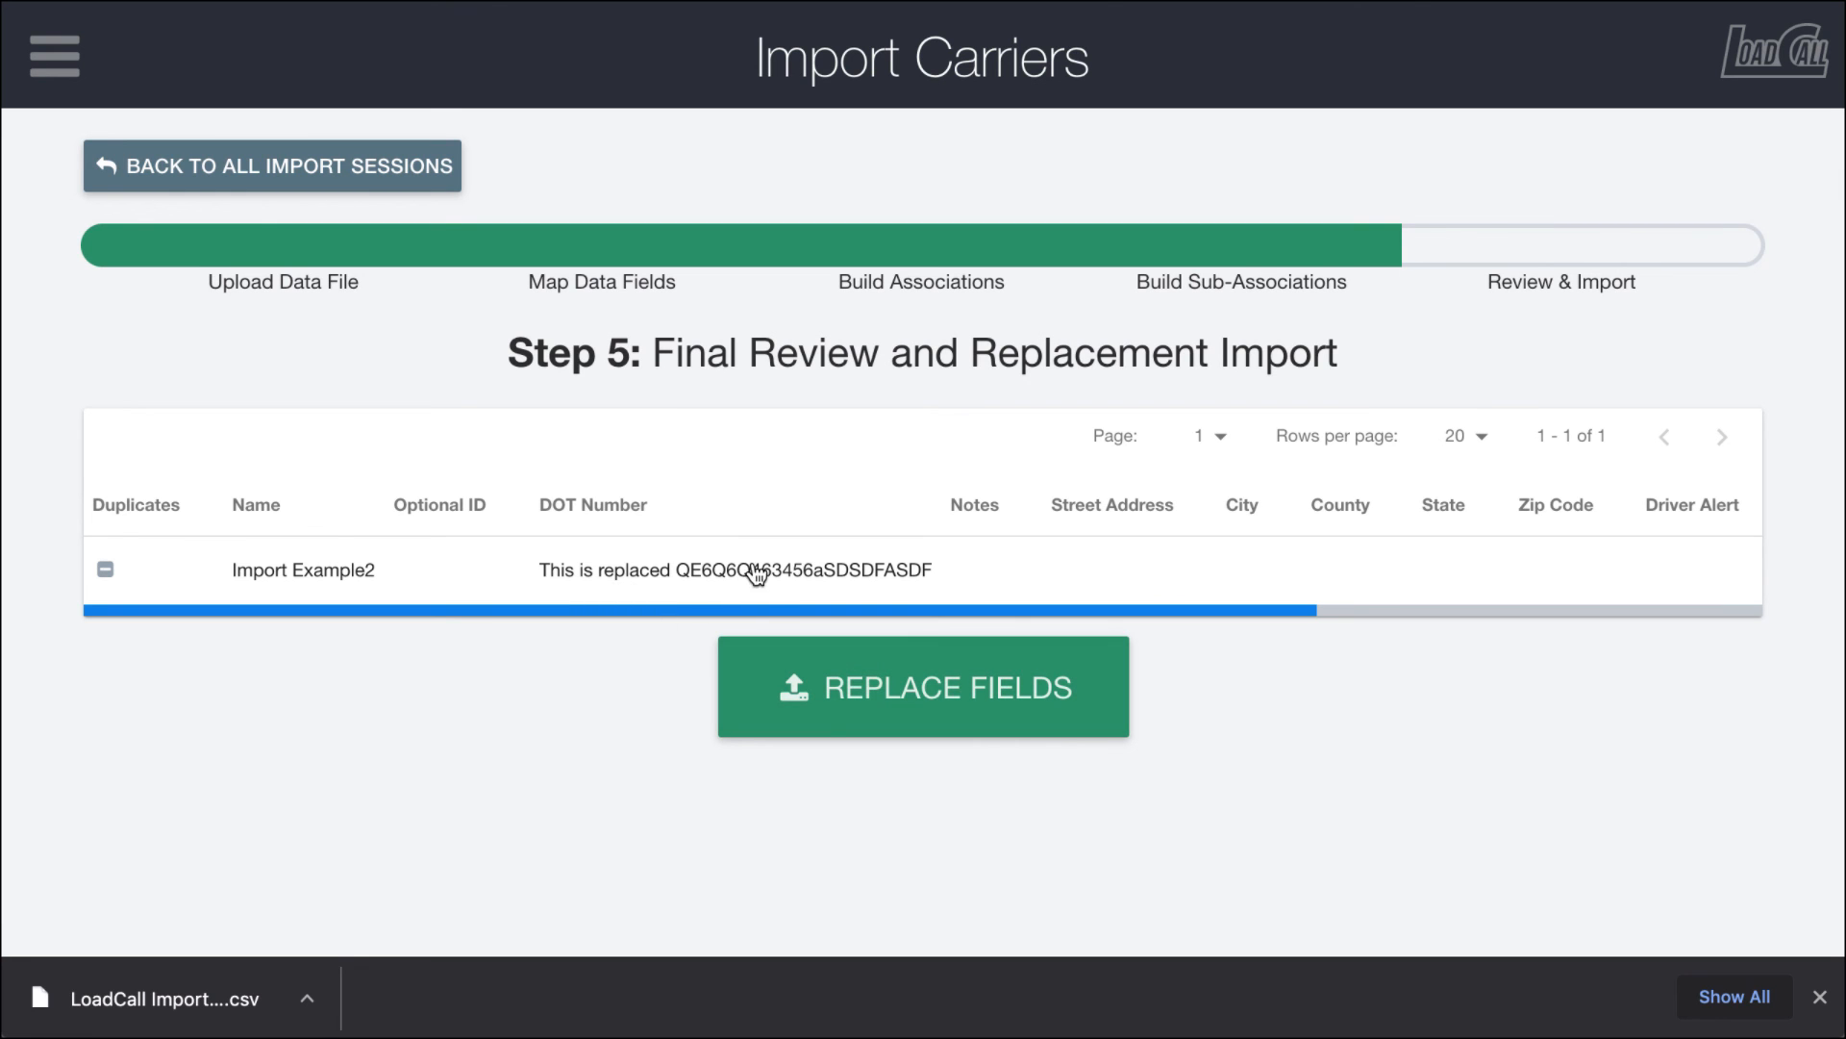
left_click(875, 711)
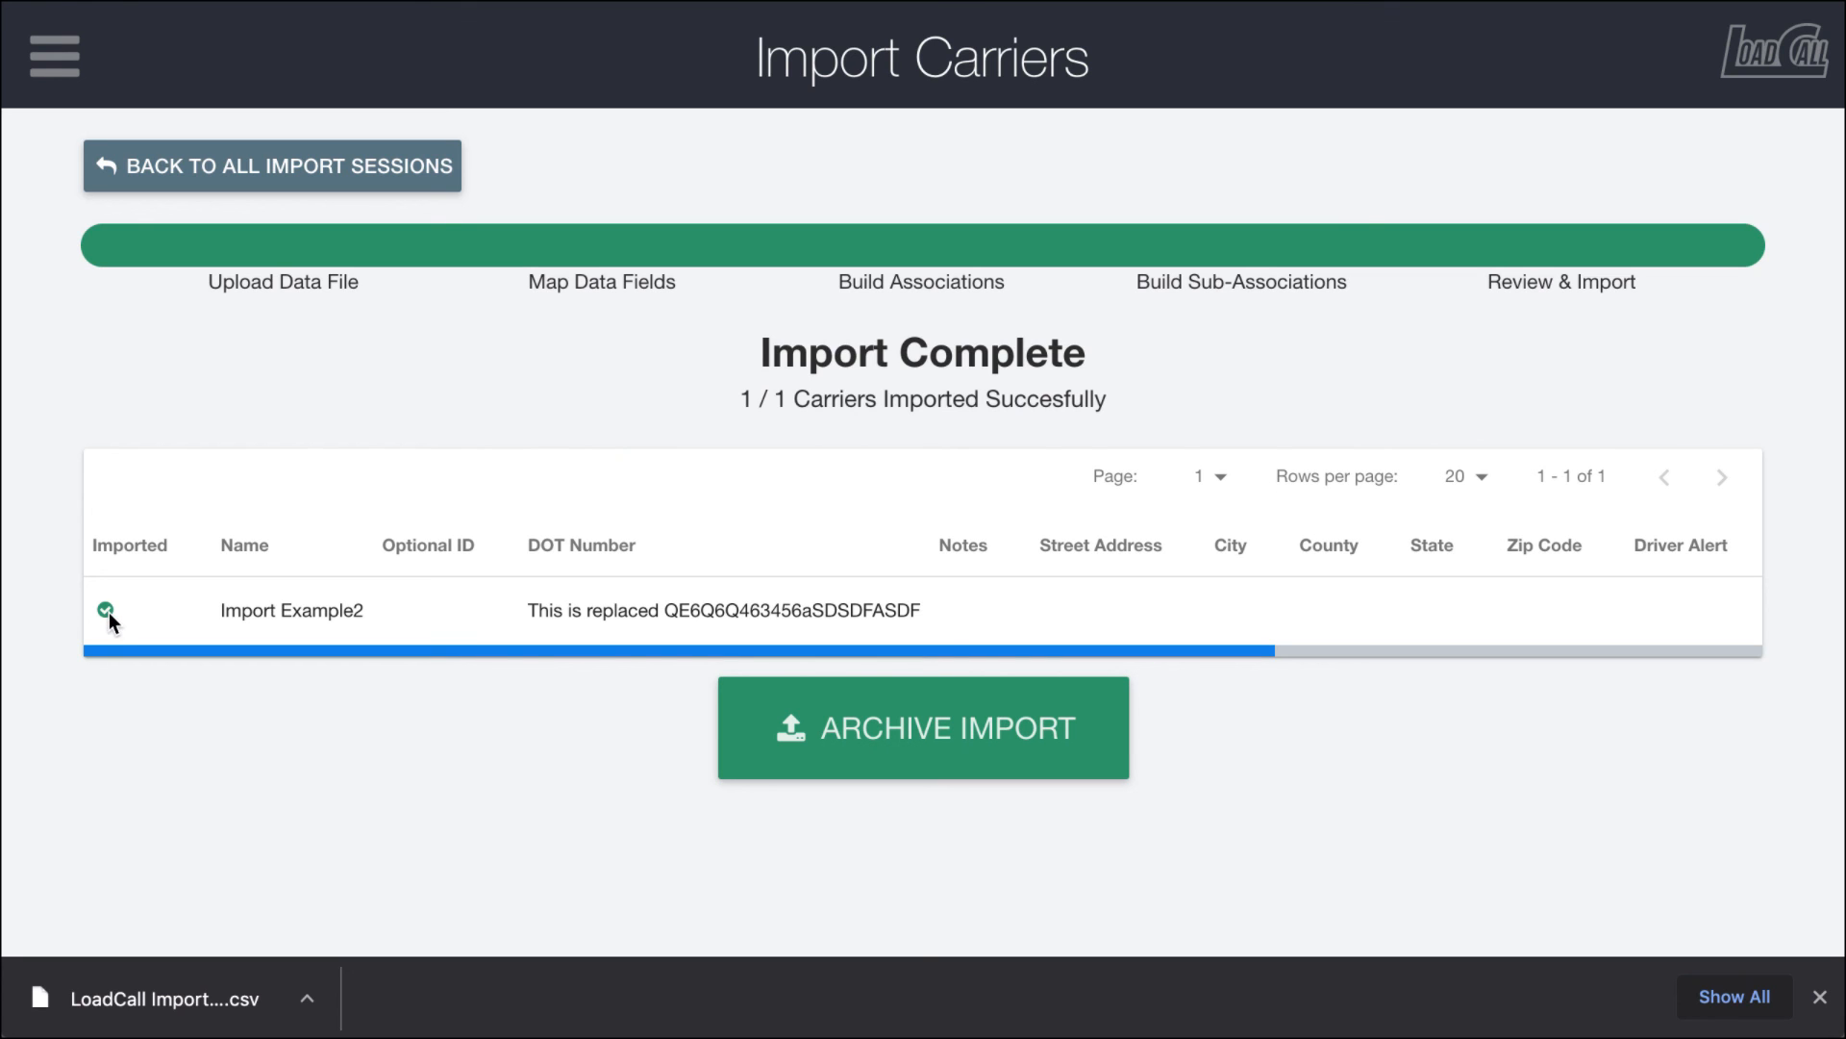
Step: Return to the carriers list and check the DOT number in the details of Import Example2
left_click(358, 171)
left_click(262, 168)
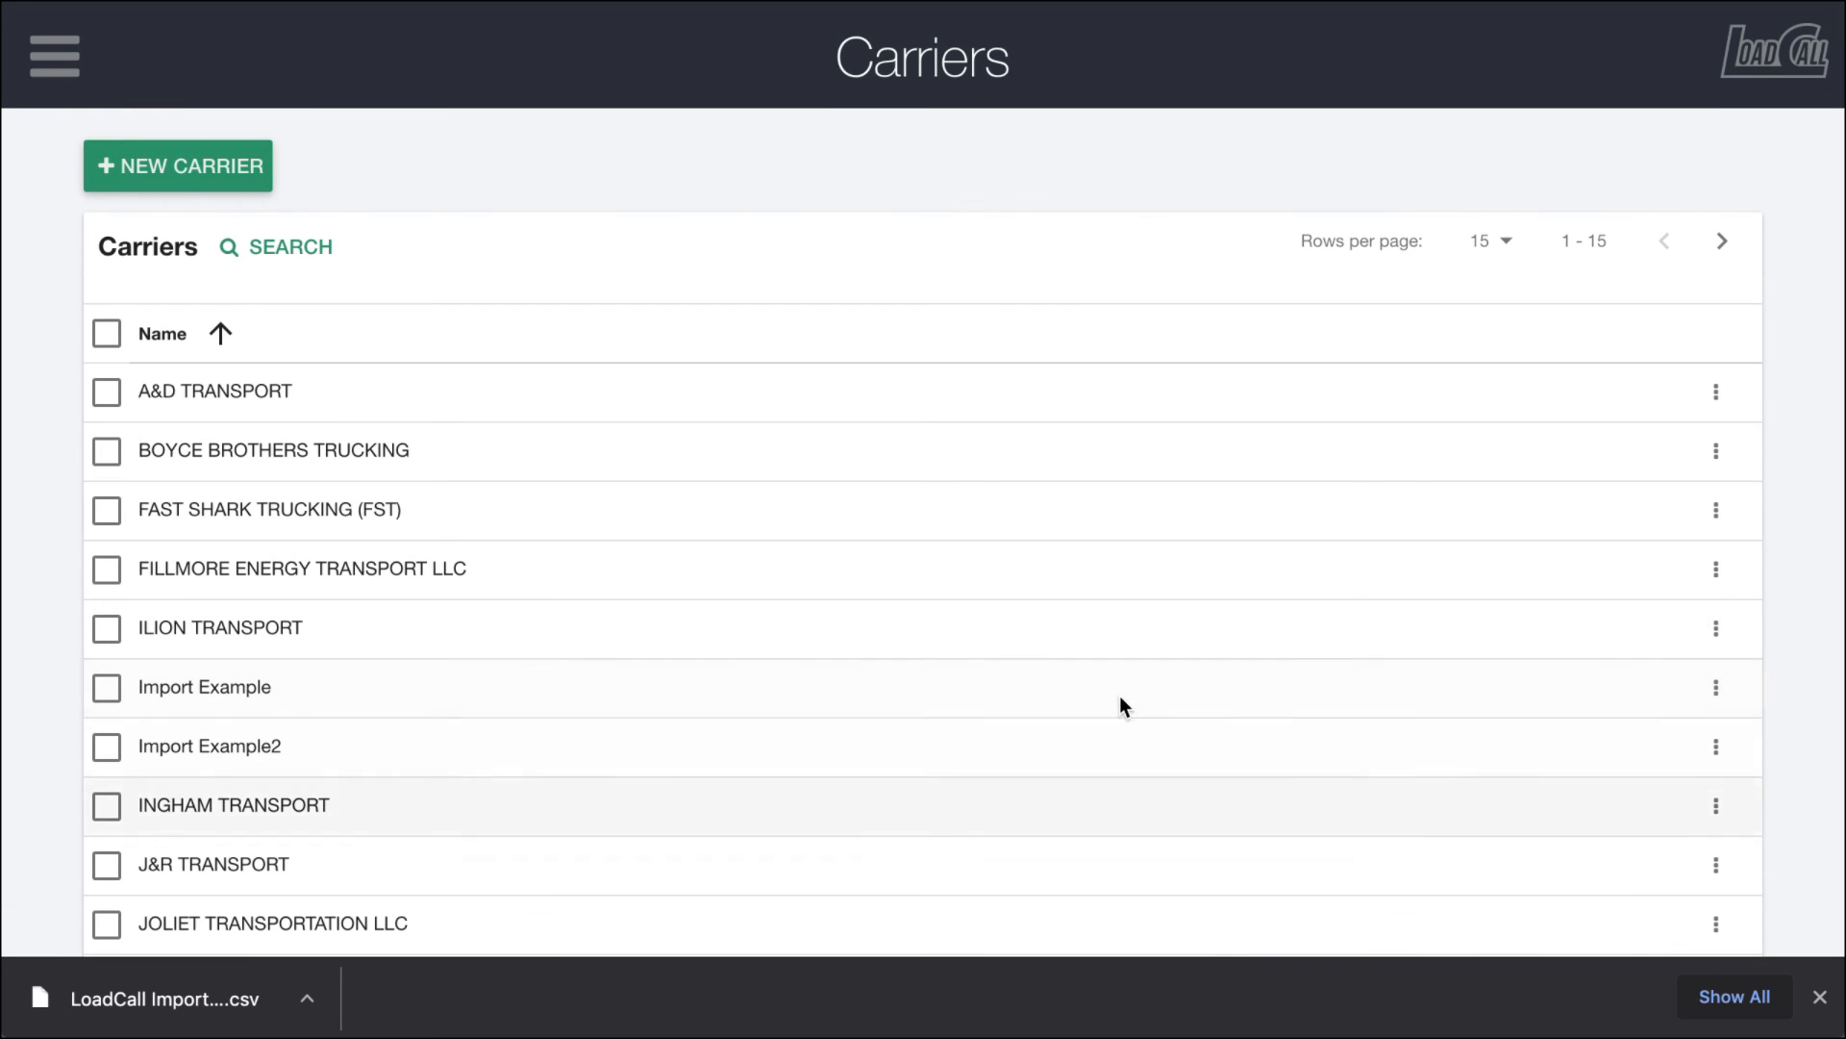
left_click(1715, 746)
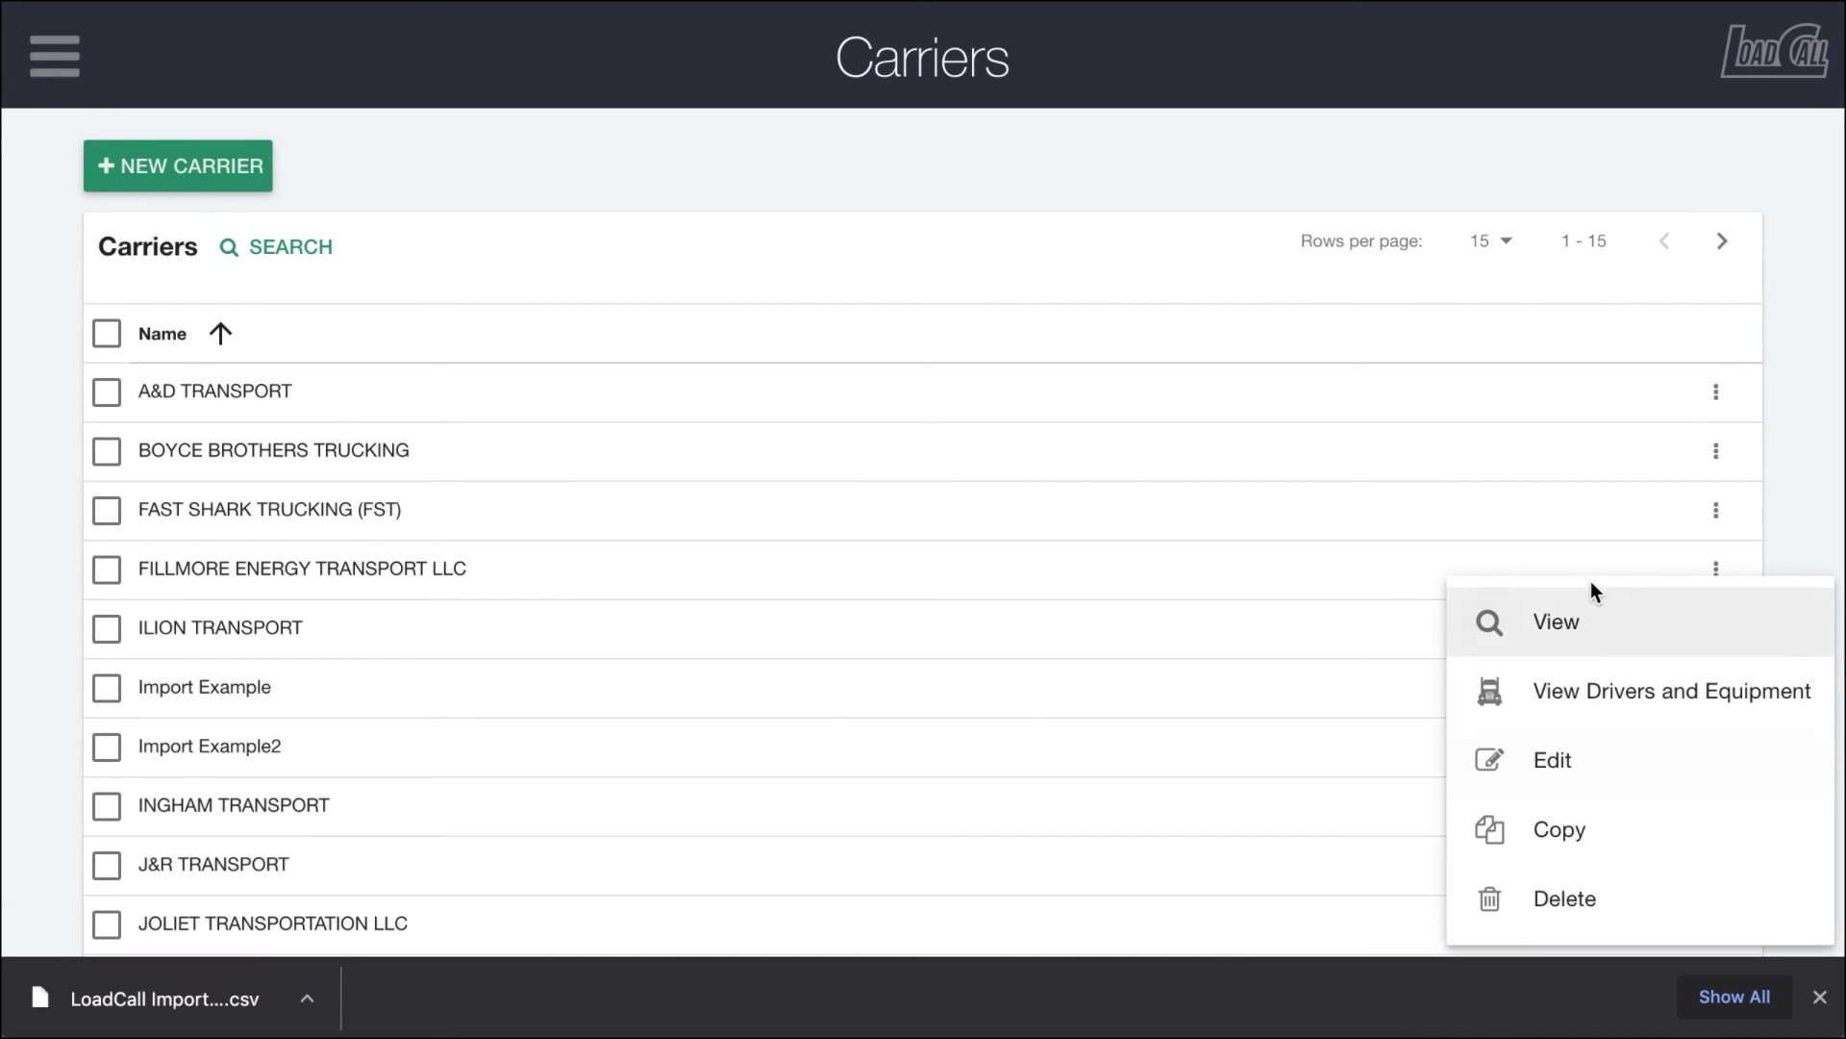
left_click(1578, 622)
left_click_drag(430, 434, 910, 434)
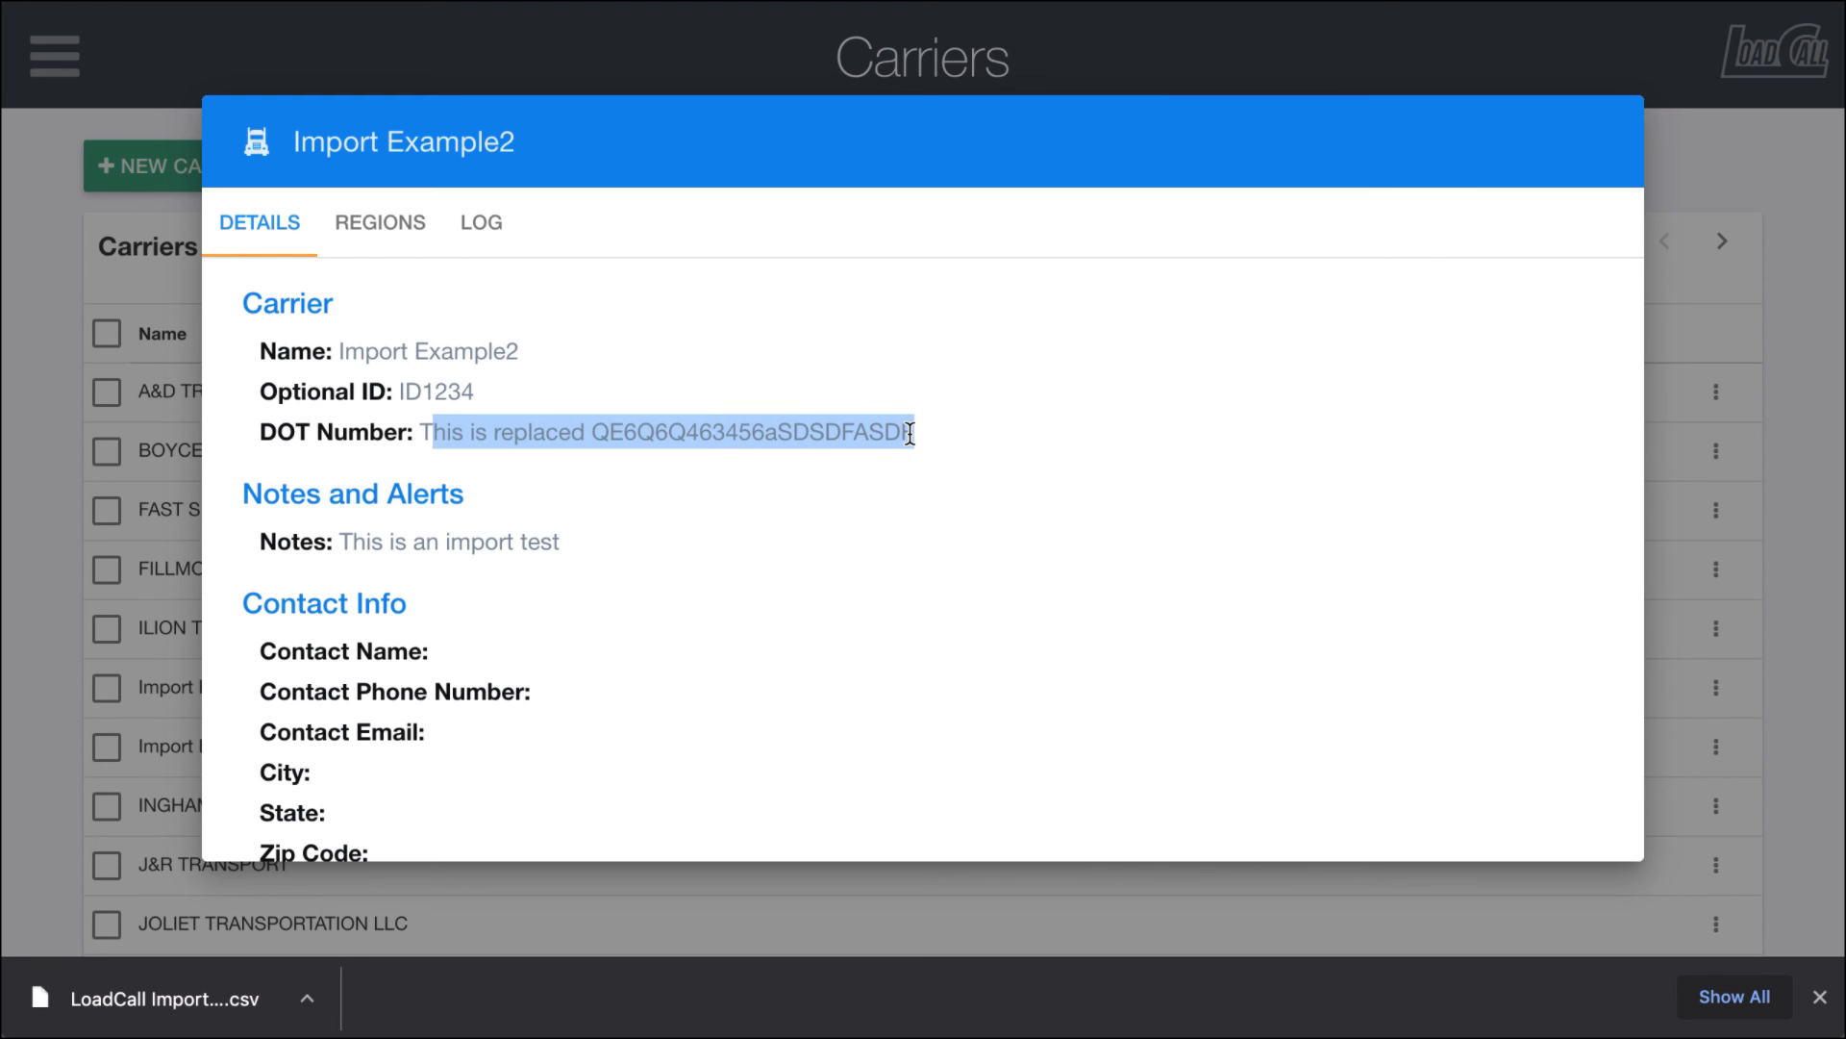
triple_click(890, 434)
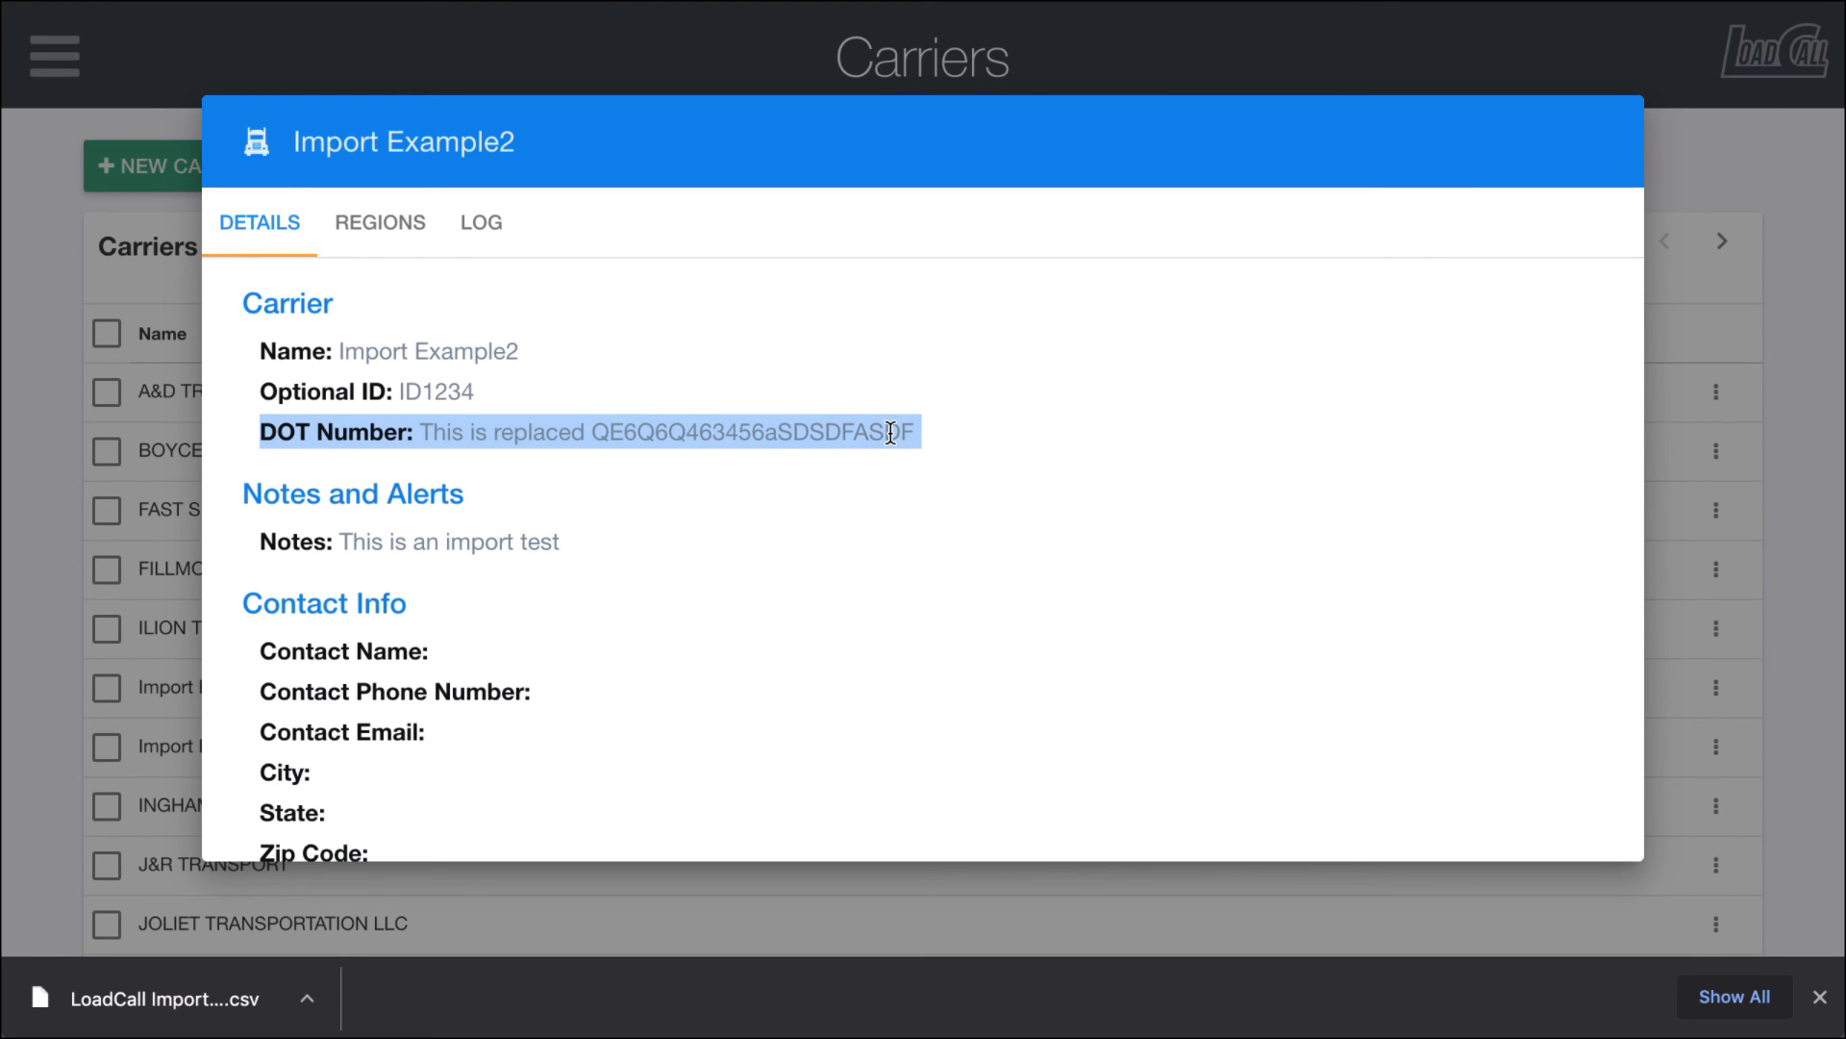
left_click(1756, 159)
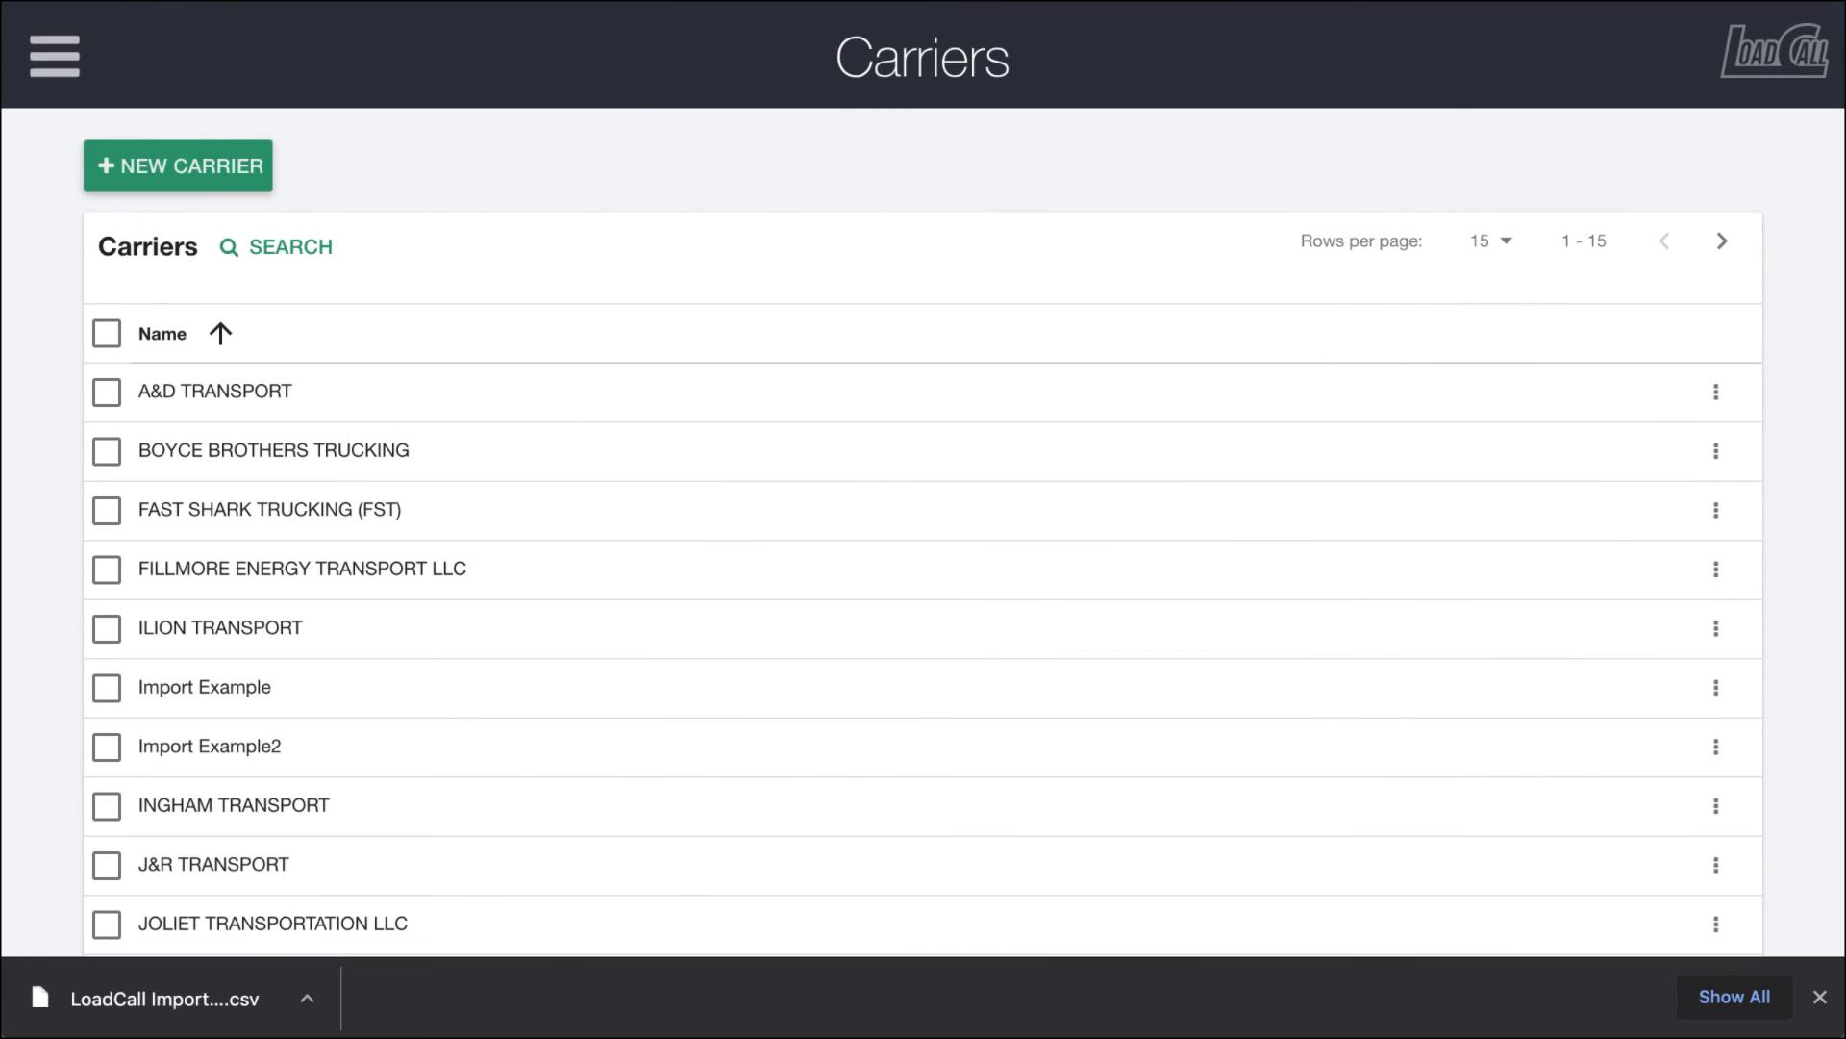